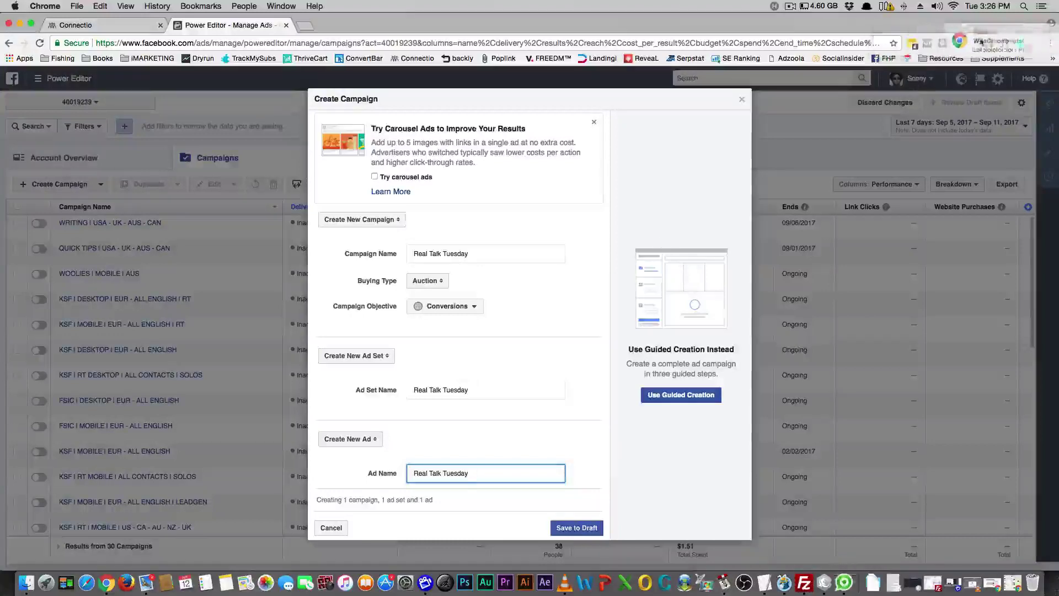
- Keep Auction as the buying type and show the objectives list with Conversions selected
click(448, 286)
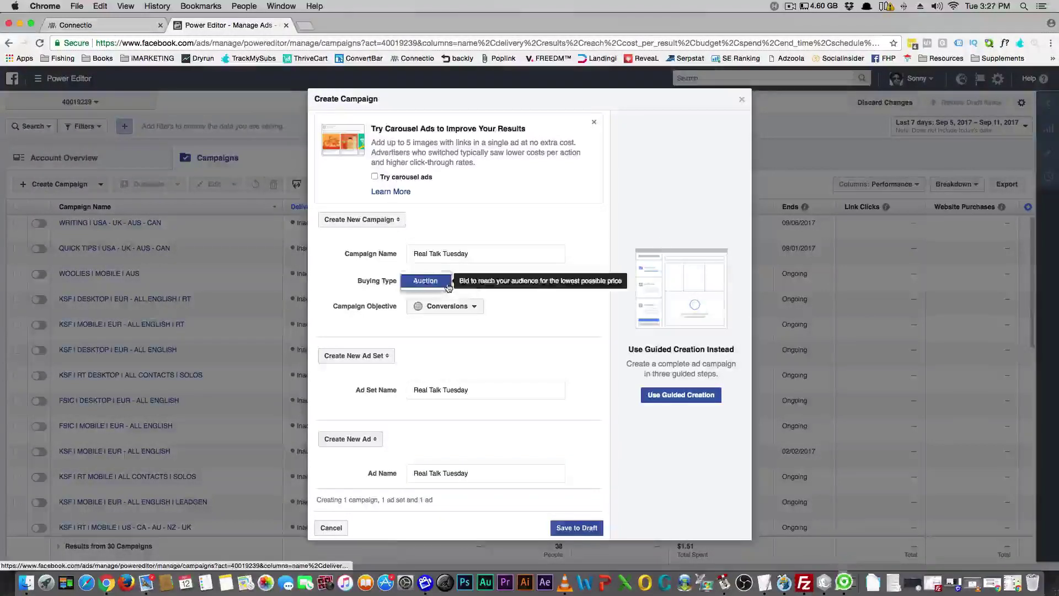
click(449, 283)
click(477, 310)
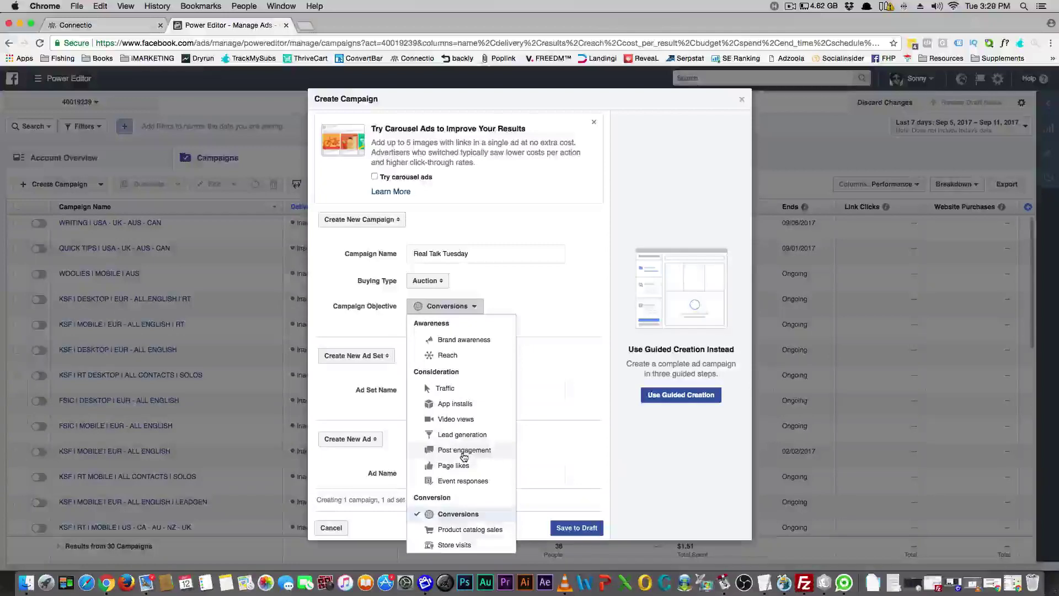
- Keep Conversions and copy the campaign name 'Real Talk Tuesday' into the Ad Set Name field
click(450, 514)
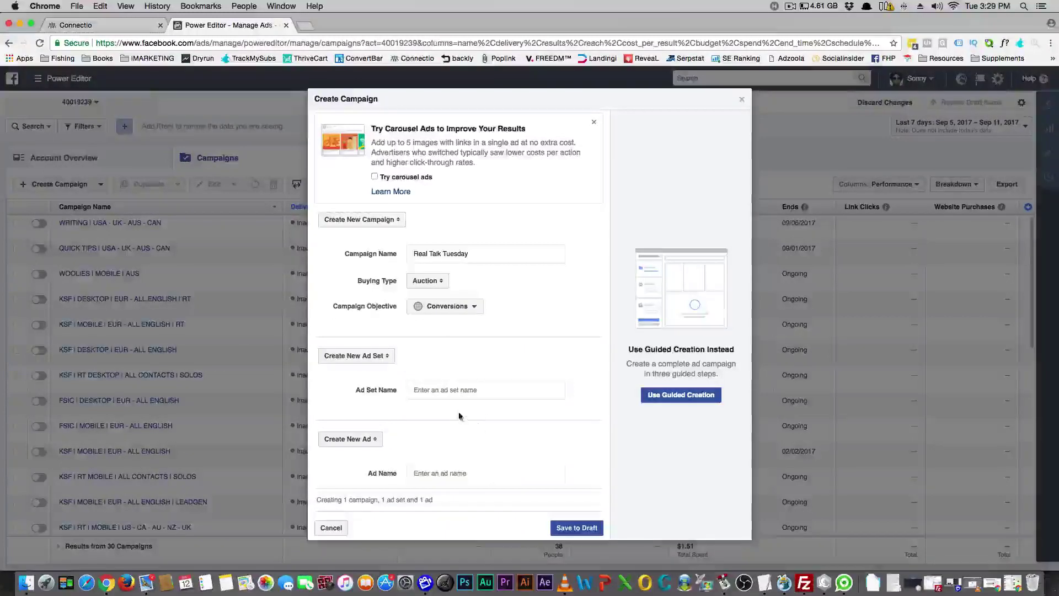
click(444, 391)
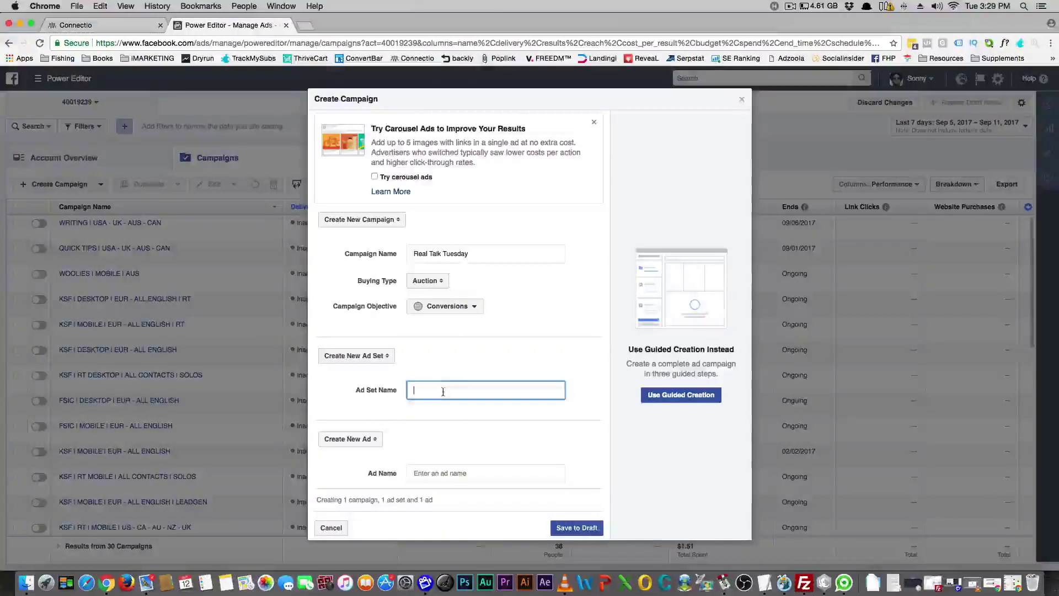
triple_click(442, 254)
right_click(424, 249)
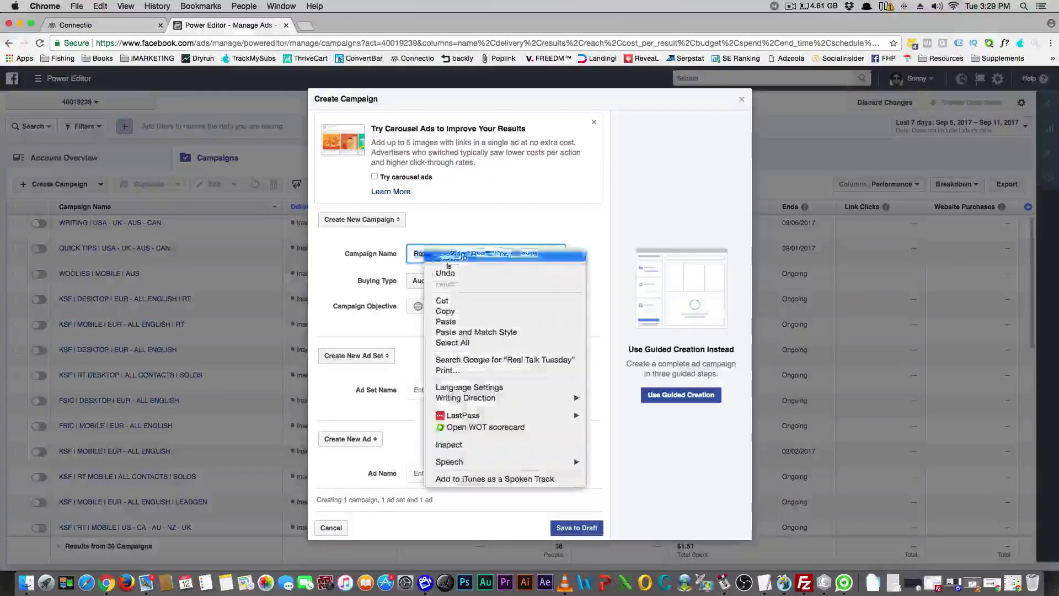
click(455, 311)
click(462, 391)
key(cmd+v)
- Use 'Real Talk Tuesday' as the Ad Name too and save to draft
click(445, 472)
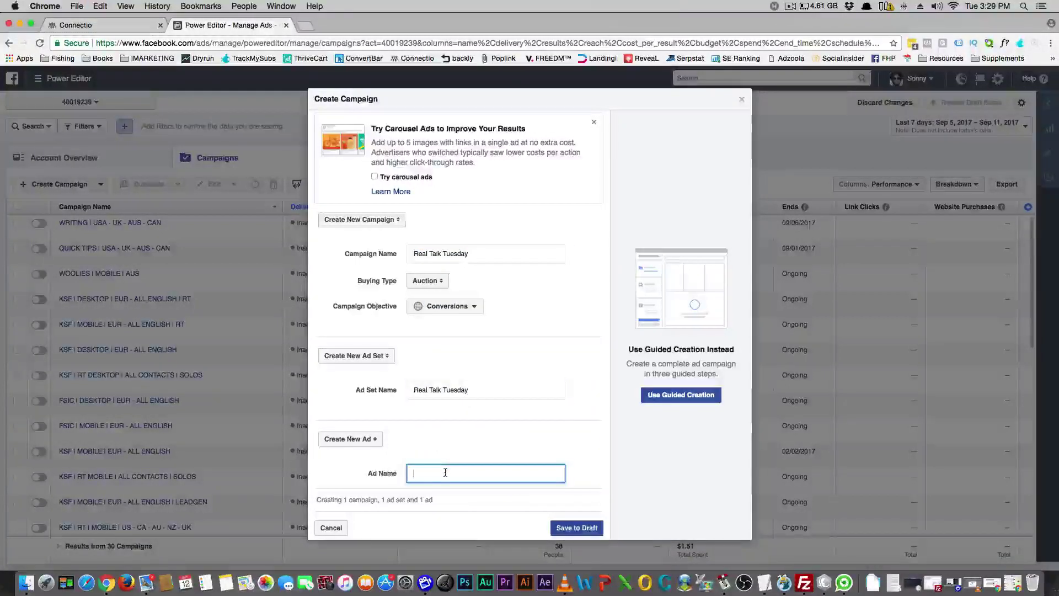
key(super+v)
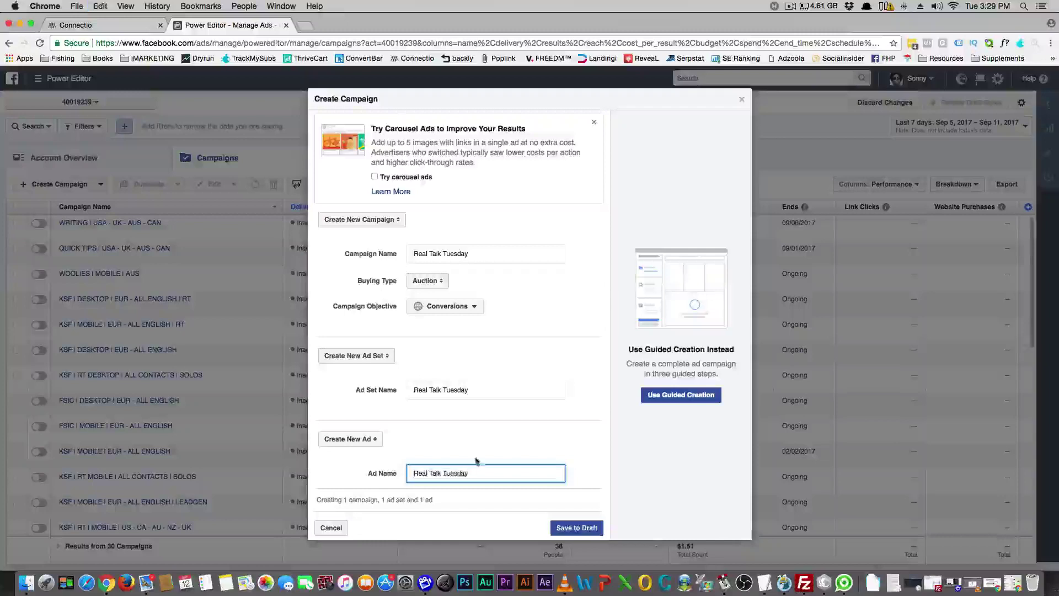
click(561, 523)
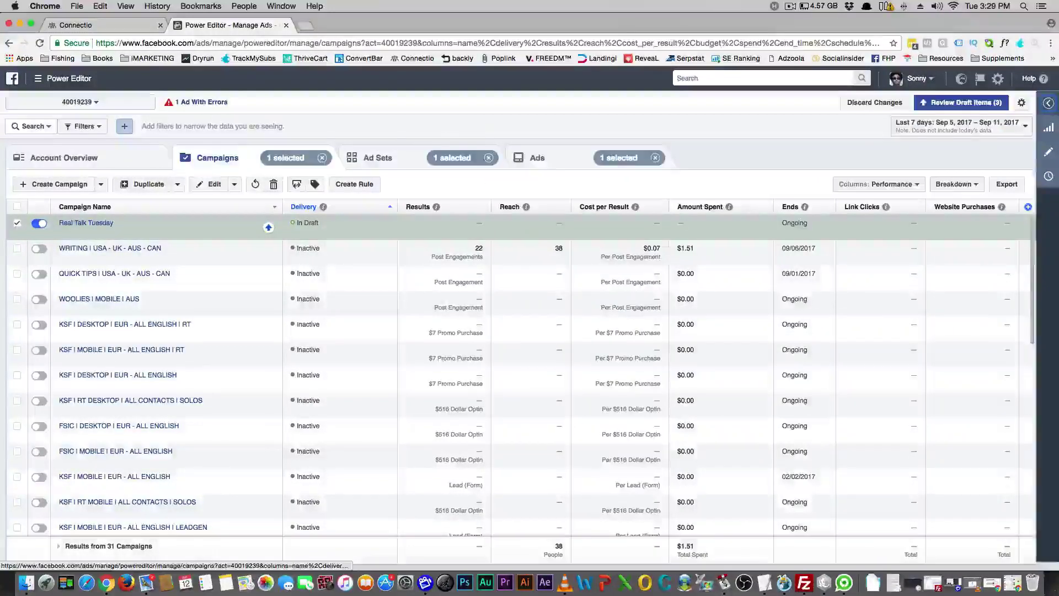
- Switch to Ad Sets and open the Real Talk Tuesday ad set's edit form
click(395, 161)
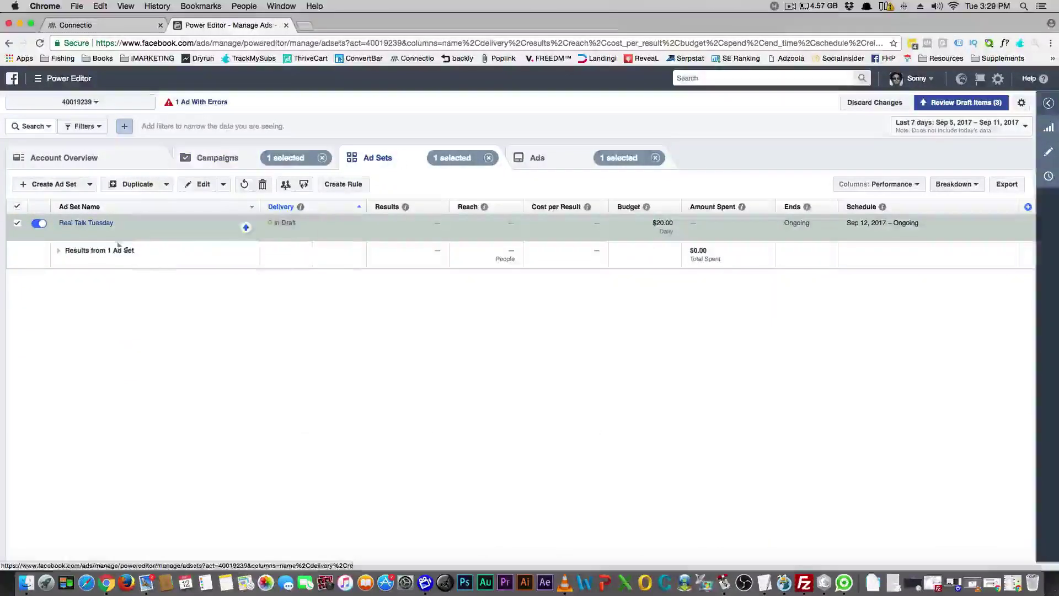
click(1046, 104)
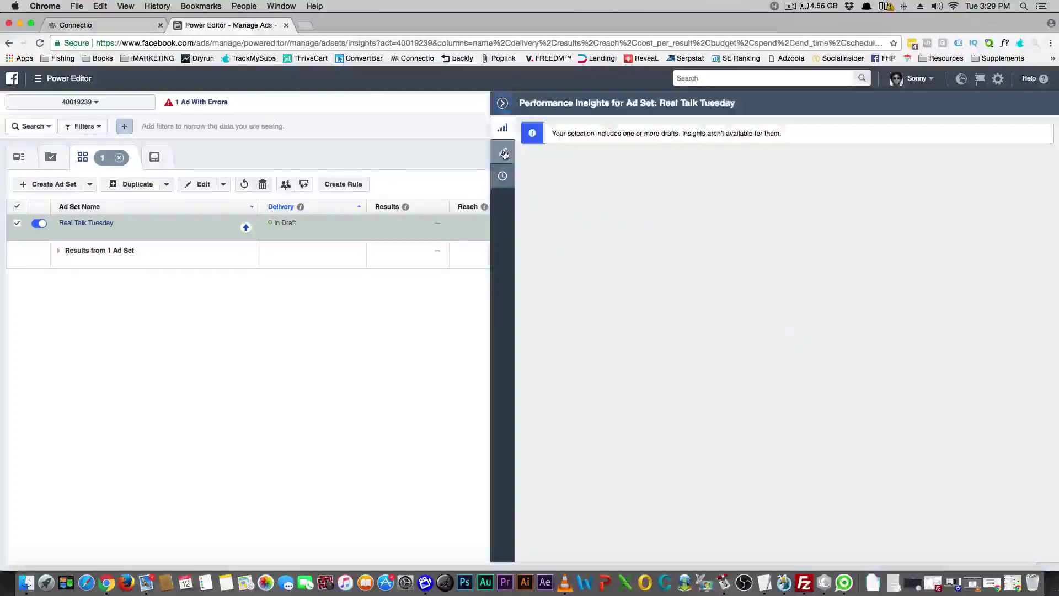
click(503, 153)
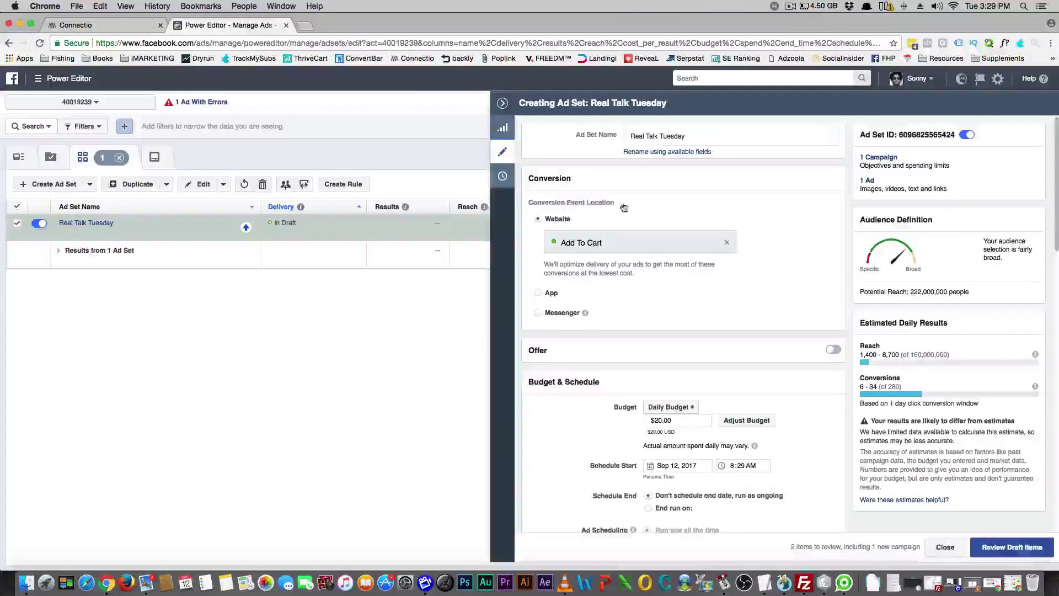
- Replace the Add To Cart conversion event with Purchase
drag(584, 243, 608, 244)
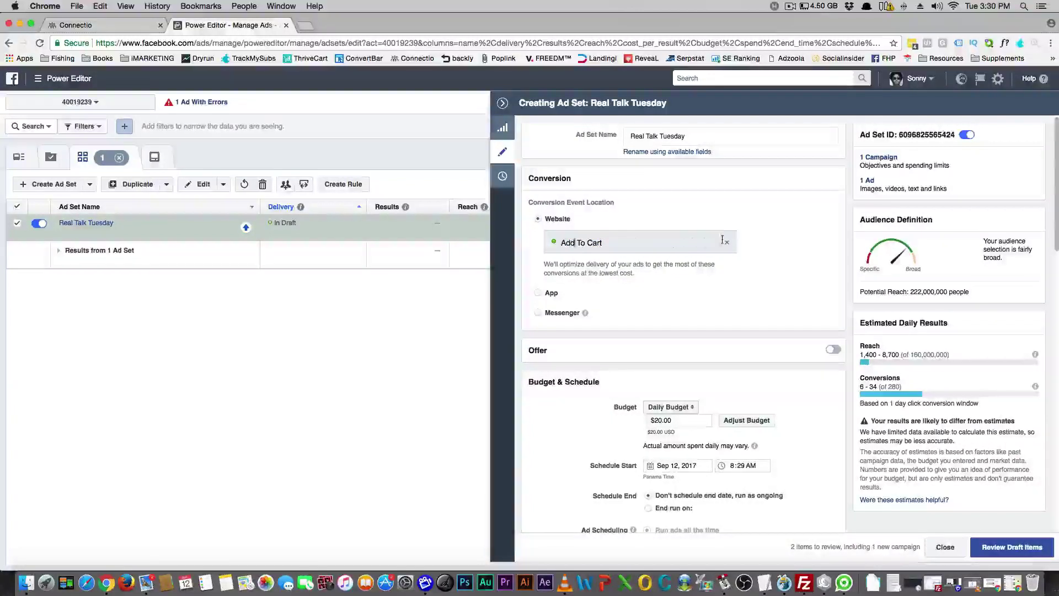
click(728, 245)
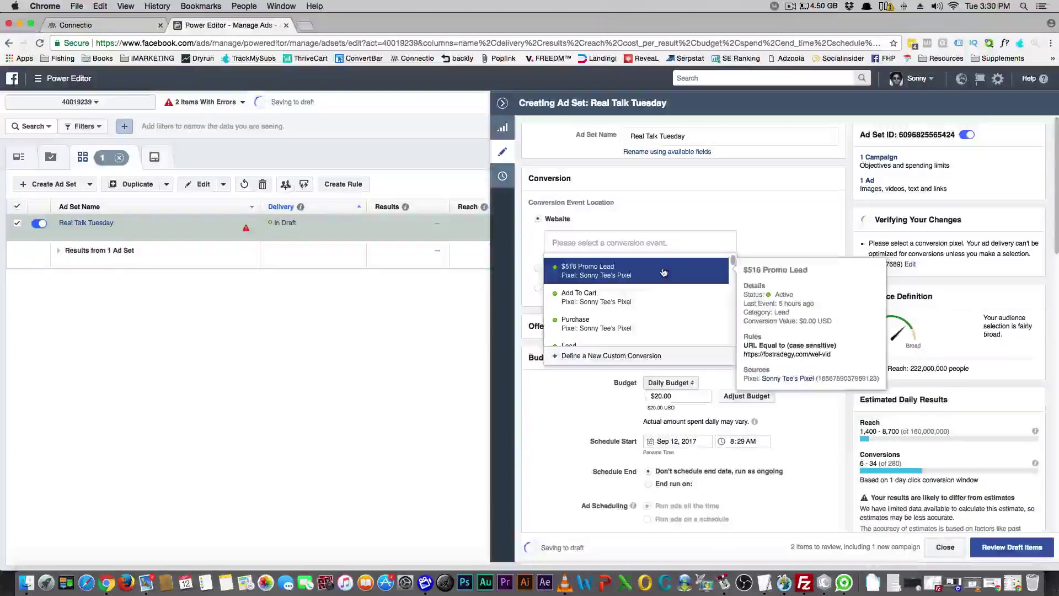
scroll(643, 296, down, 1)
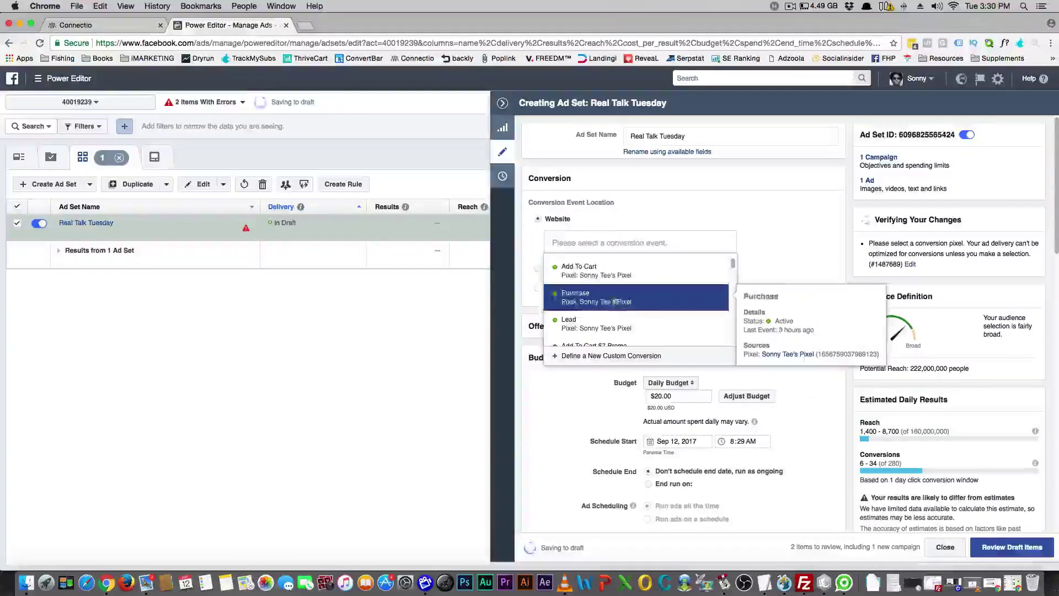
scroll(634, 299, down, 1)
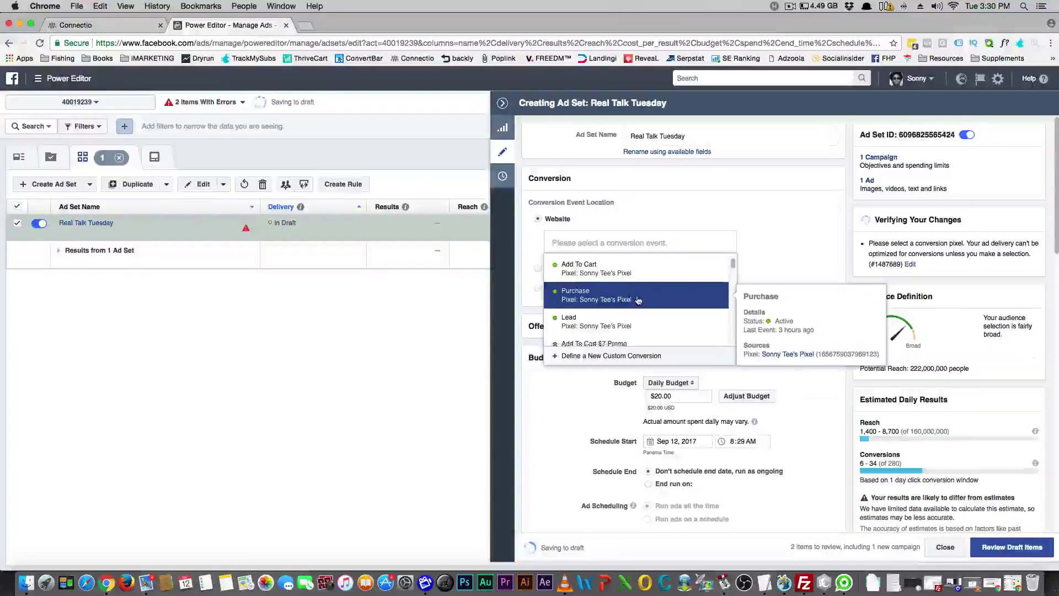
scroll(639, 299, down, 1)
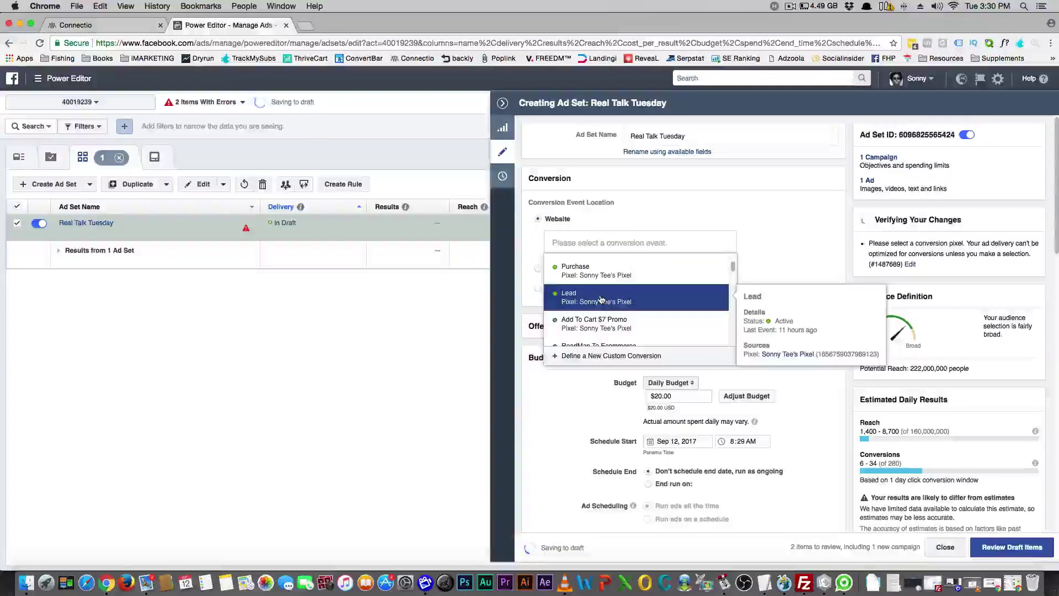
scroll(612, 301, down, 5)
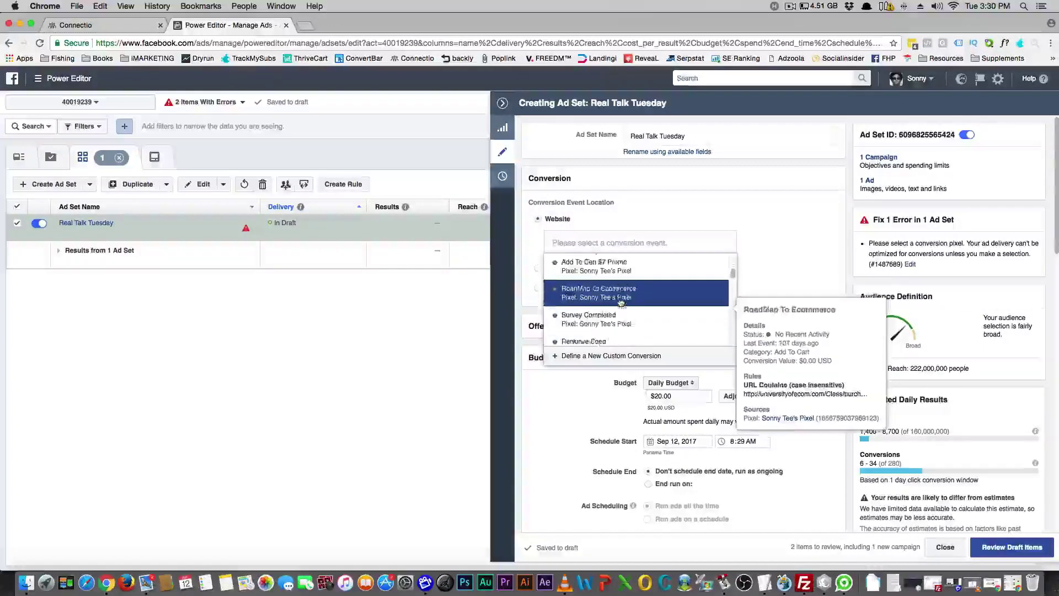
scroll(621, 302, up, 3)
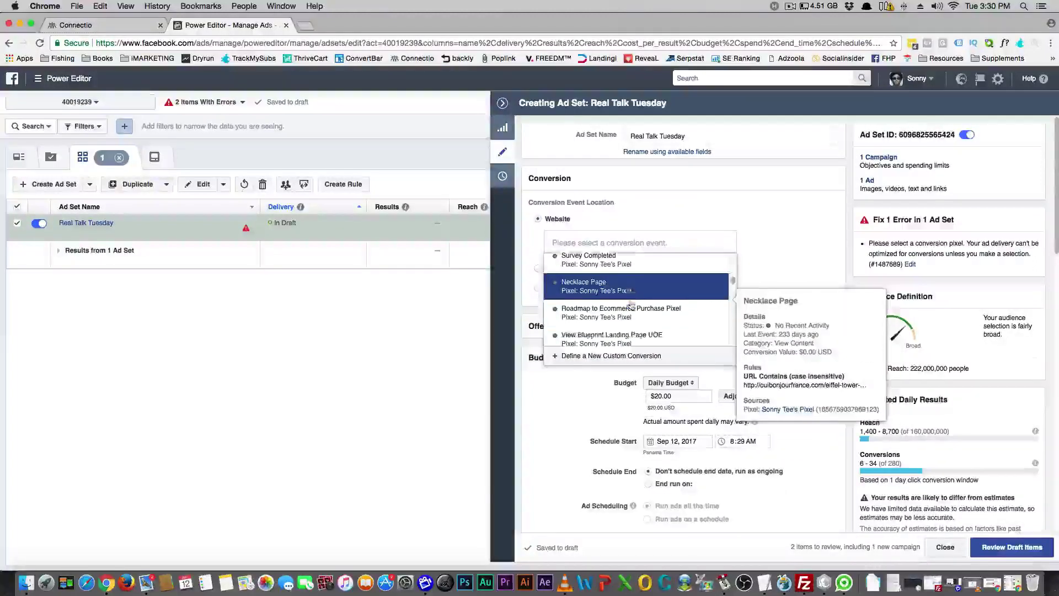
scroll(626, 304, down, 5)
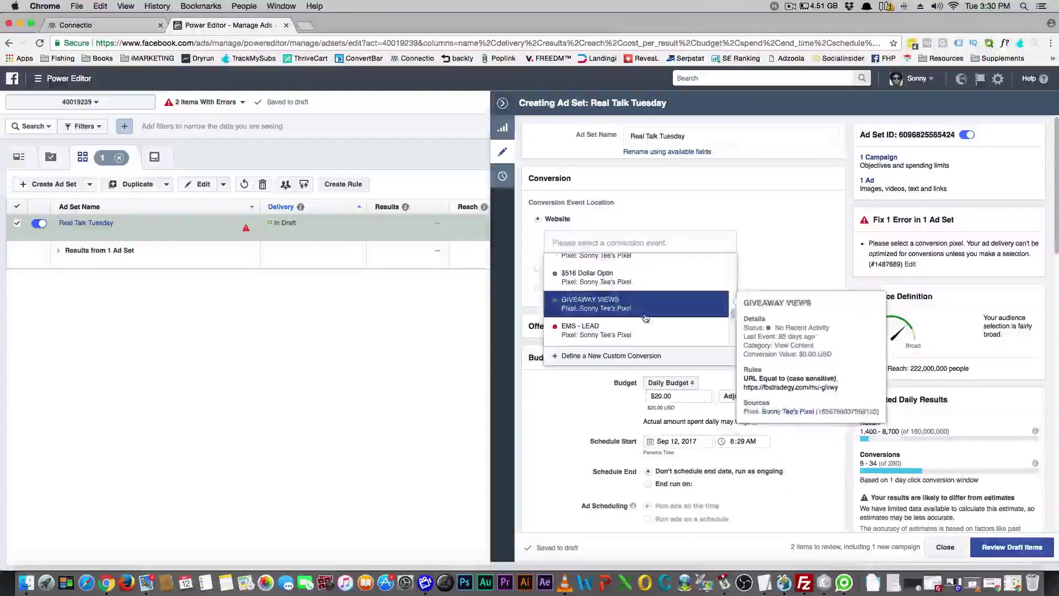
scroll(645, 319, down, 10)
scroll(628, 303, up, 15)
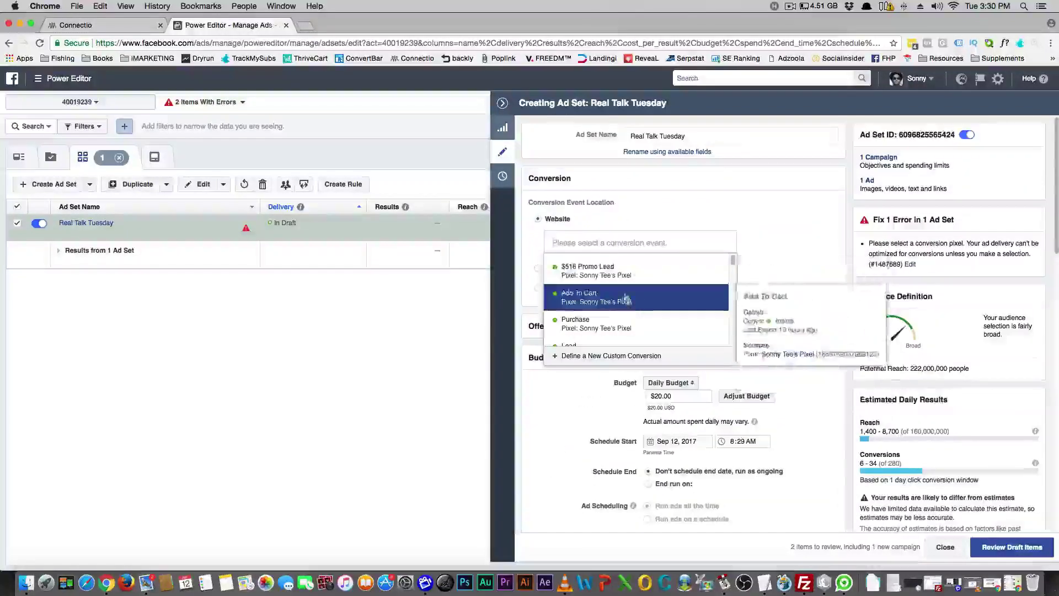
click(634, 324)
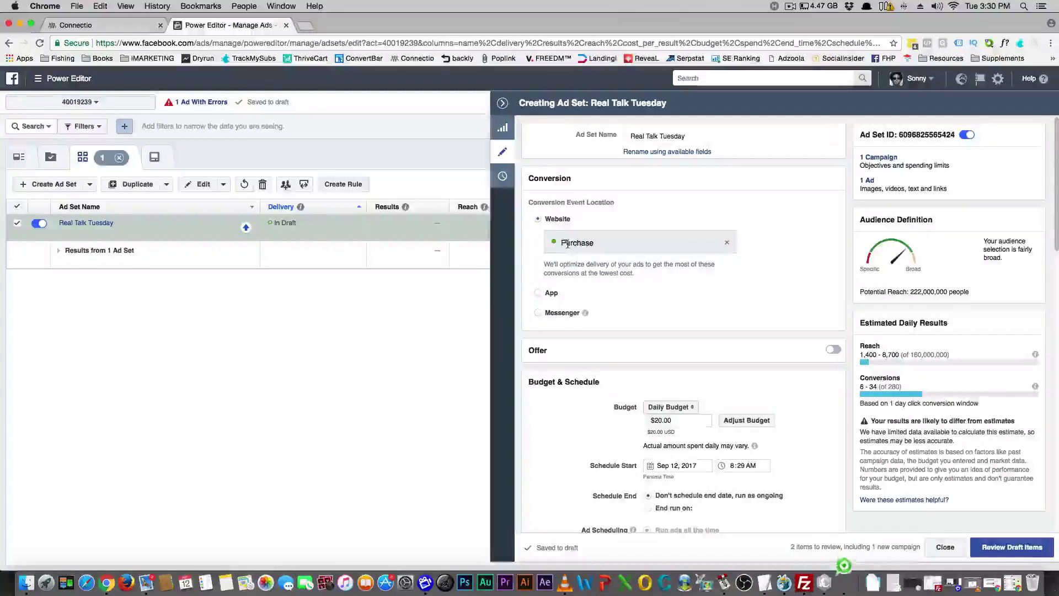
- Re-pick the conversion event, briefly trying Add To Cart before settling on Purchase
click(728, 245)
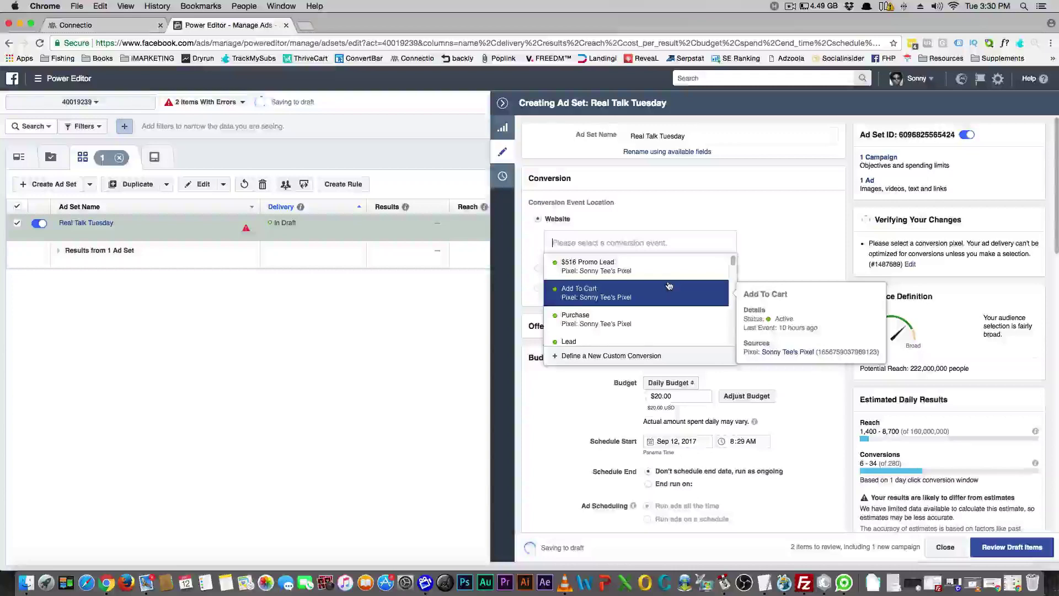
scroll(669, 286, down, 2)
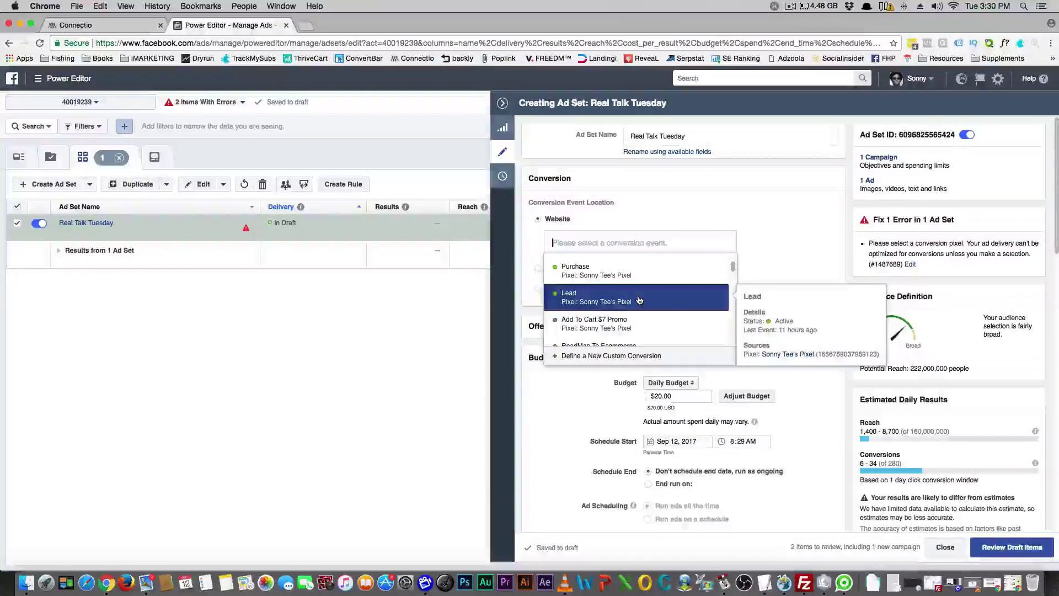
scroll(635, 309, up, 2)
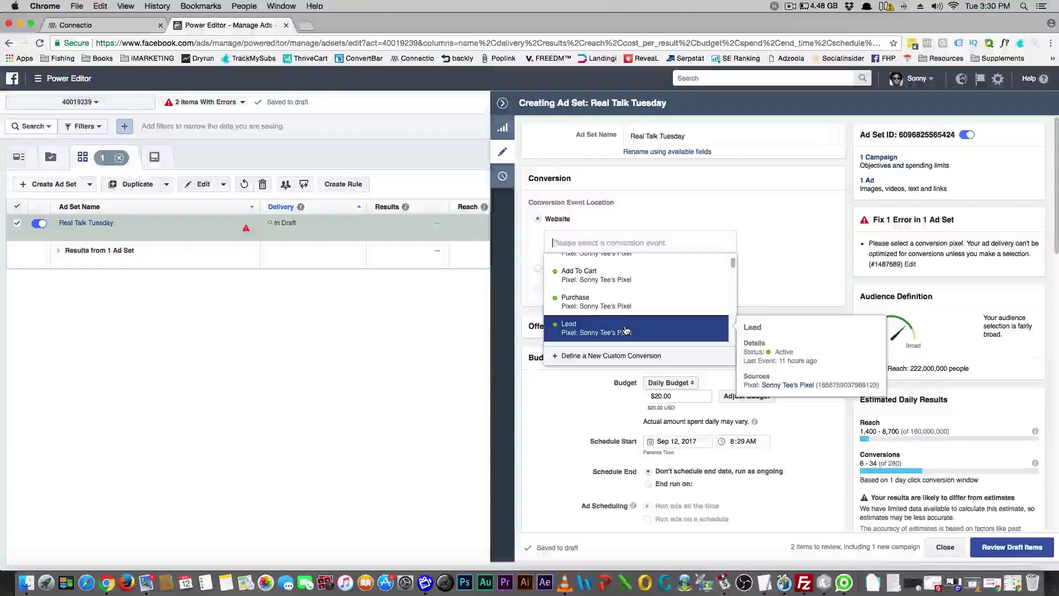
scroll(626, 330, up, 1)
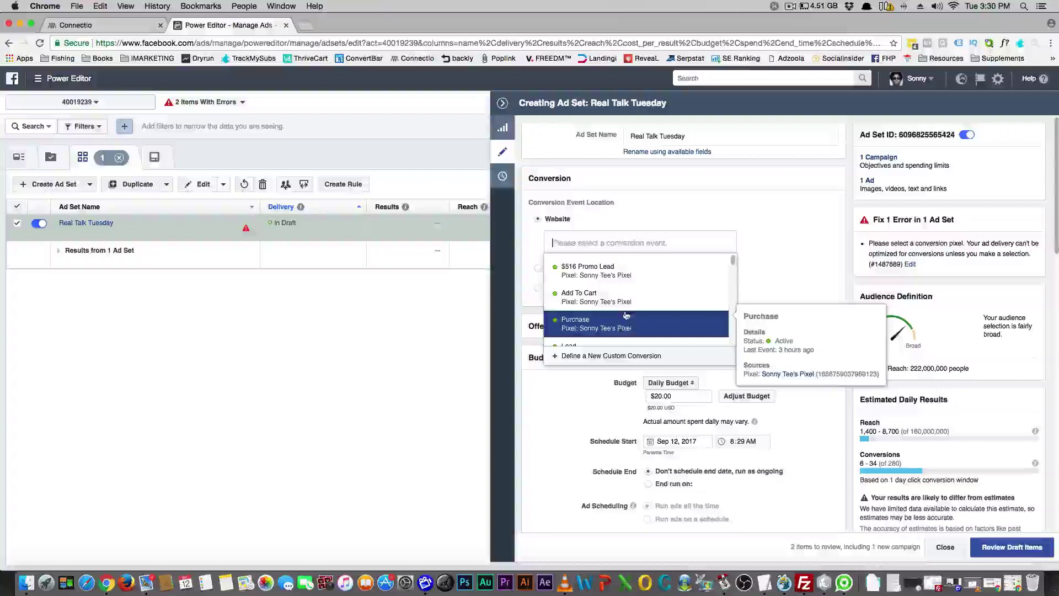
scroll(623, 297, up, 1)
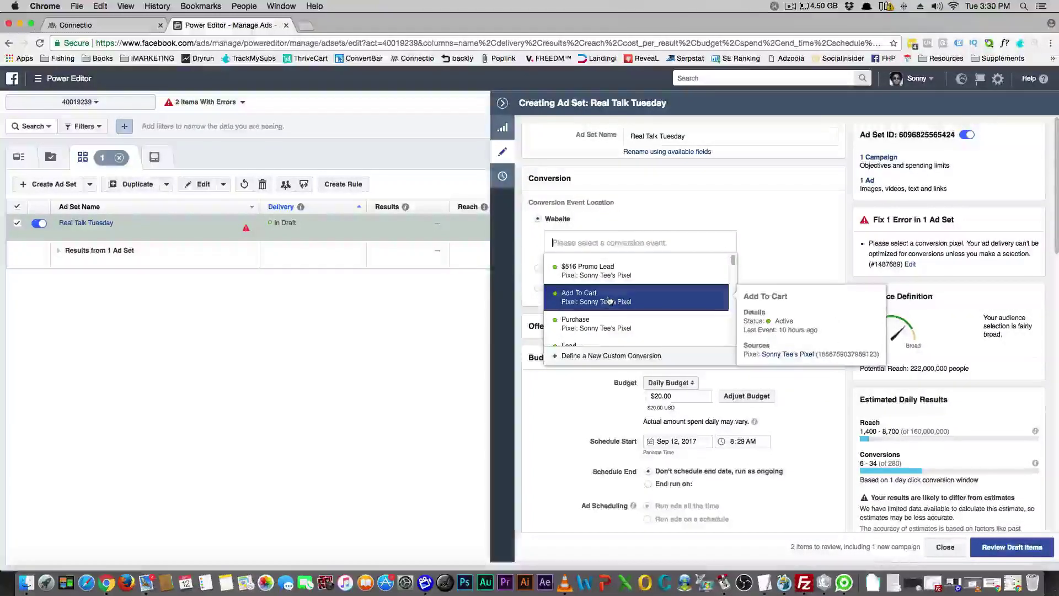
click(611, 297)
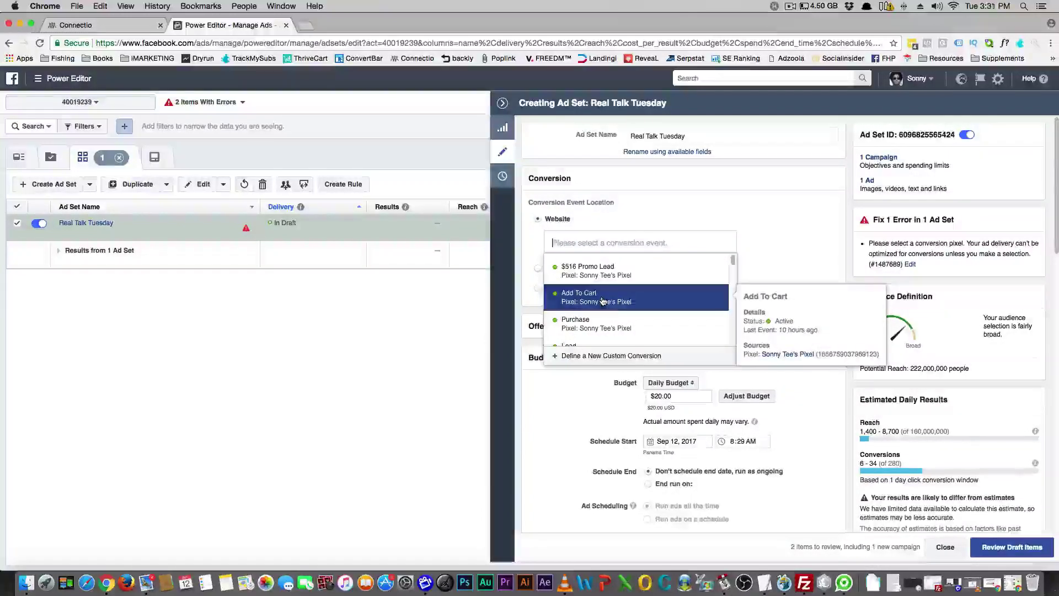
click(605, 329)
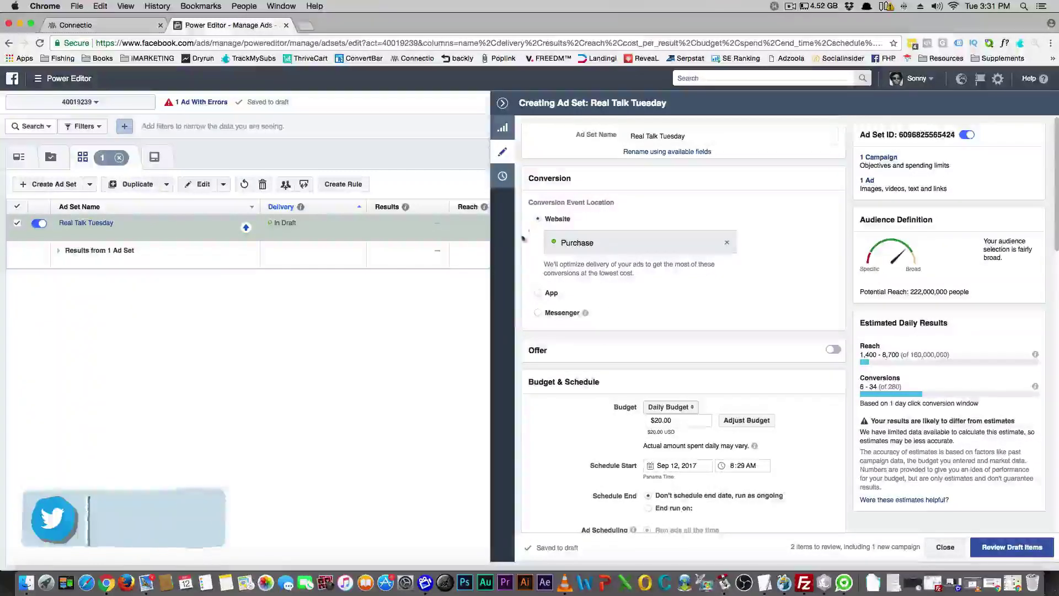
scroll(635, 263, down, 2)
scroll(635, 263, down, 5)
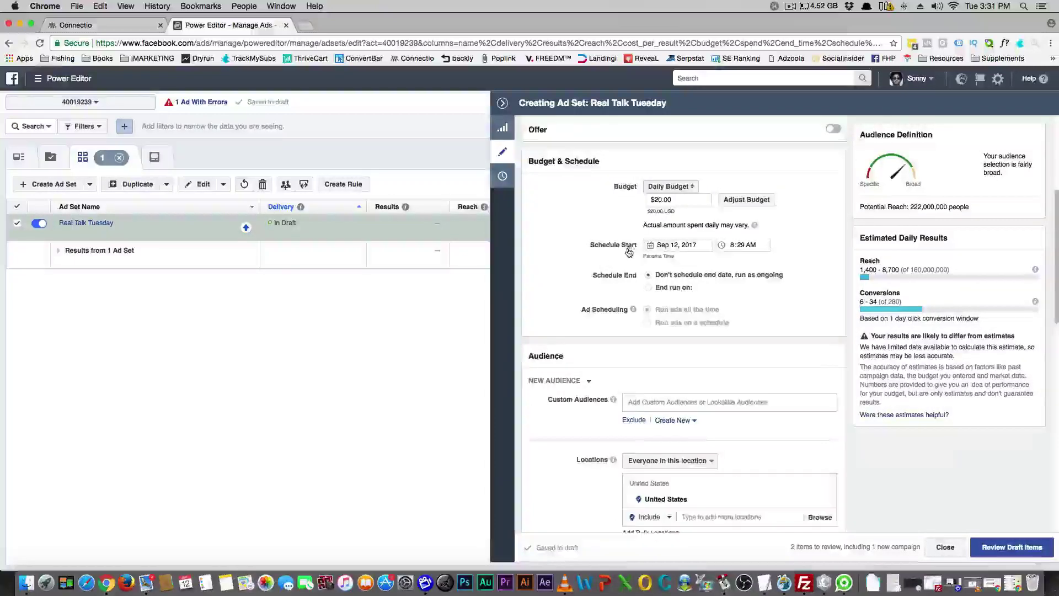
scroll(640, 248, down, 2)
scroll(640, 250, up, 3)
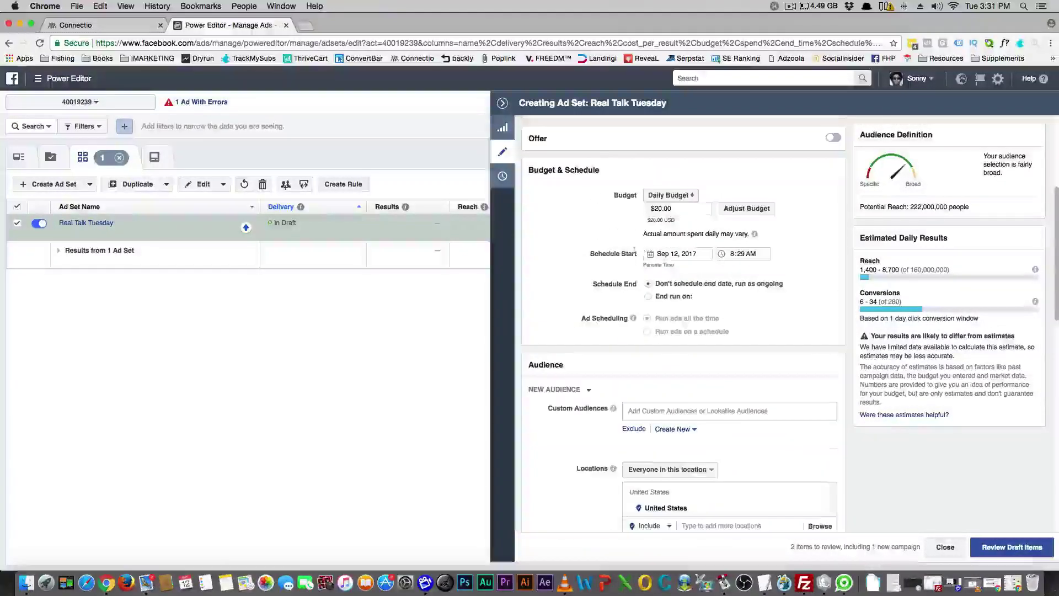
scroll(589, 295, down, 6)
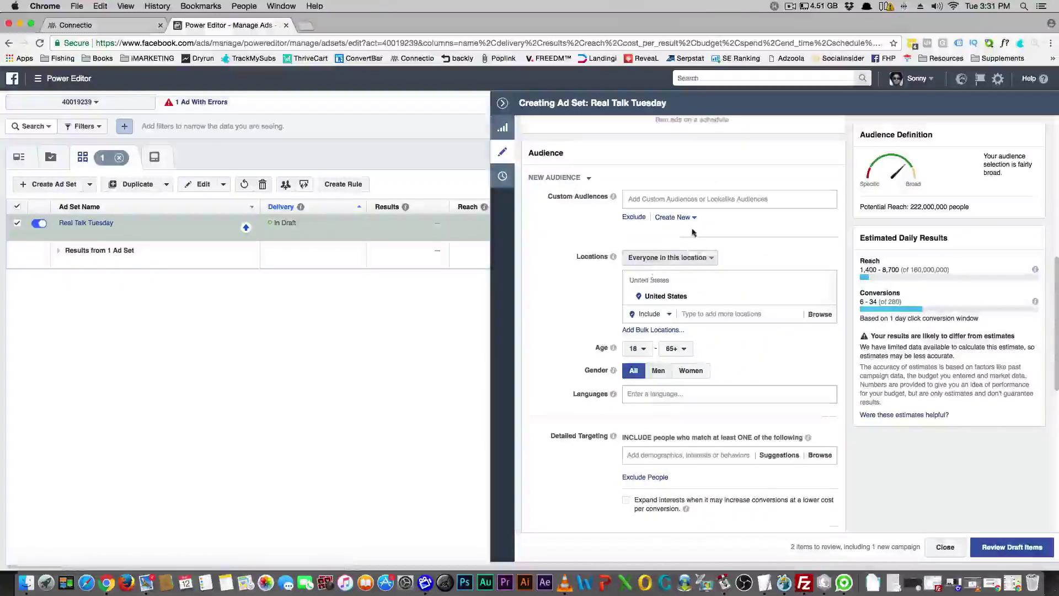
scroll(687, 302, down, 4)
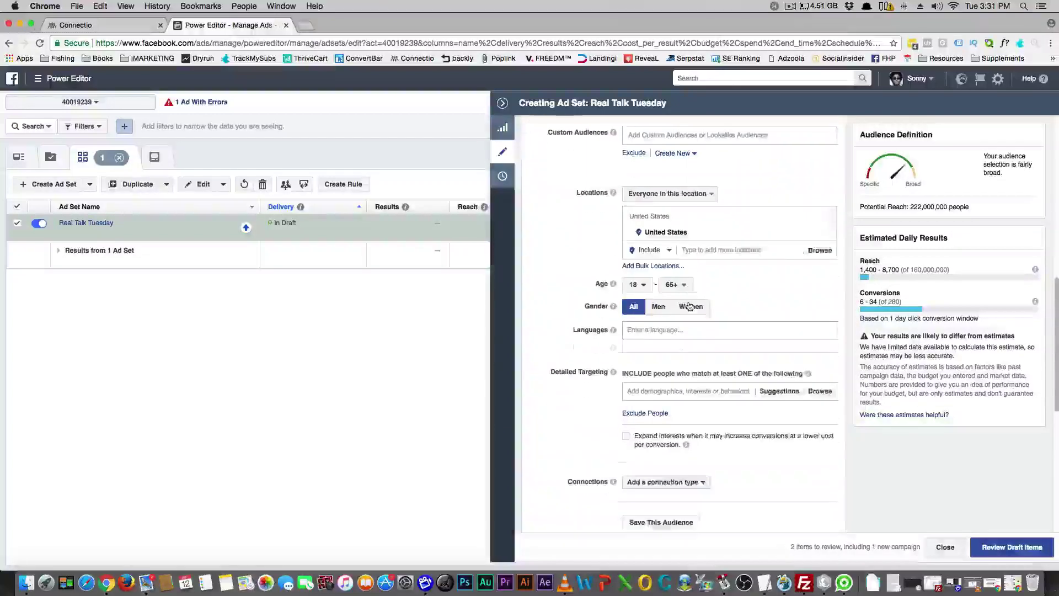
scroll(658, 313, down, 2)
click(663, 286)
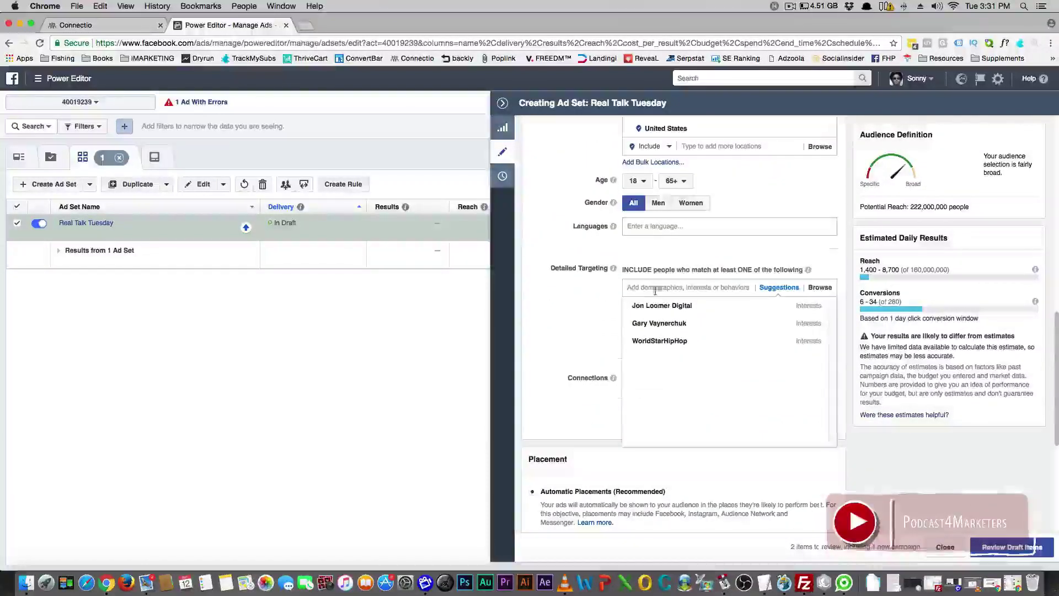
mouse_move(668, 314)
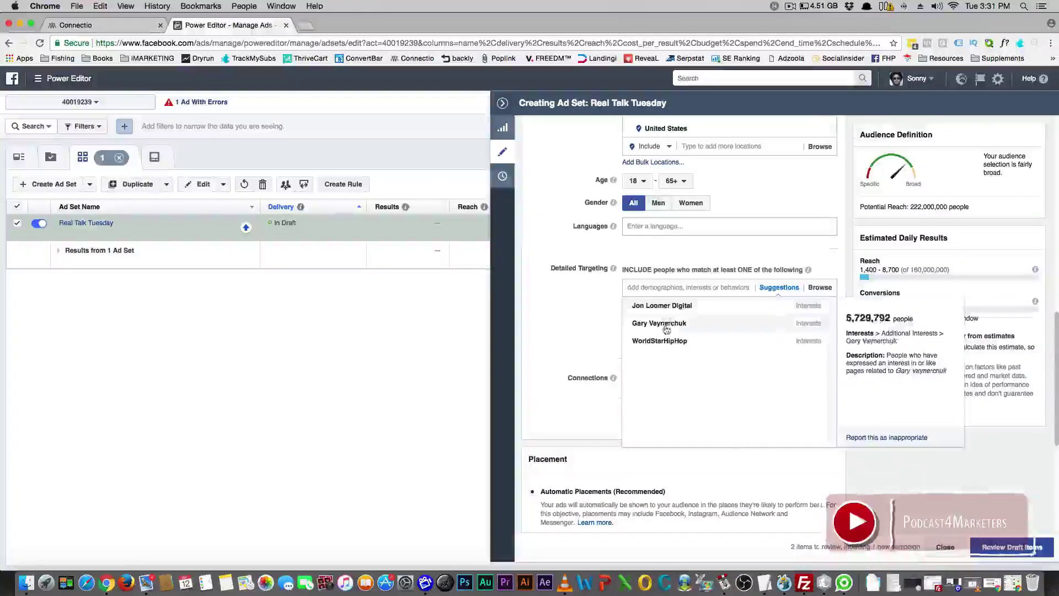
click(547, 302)
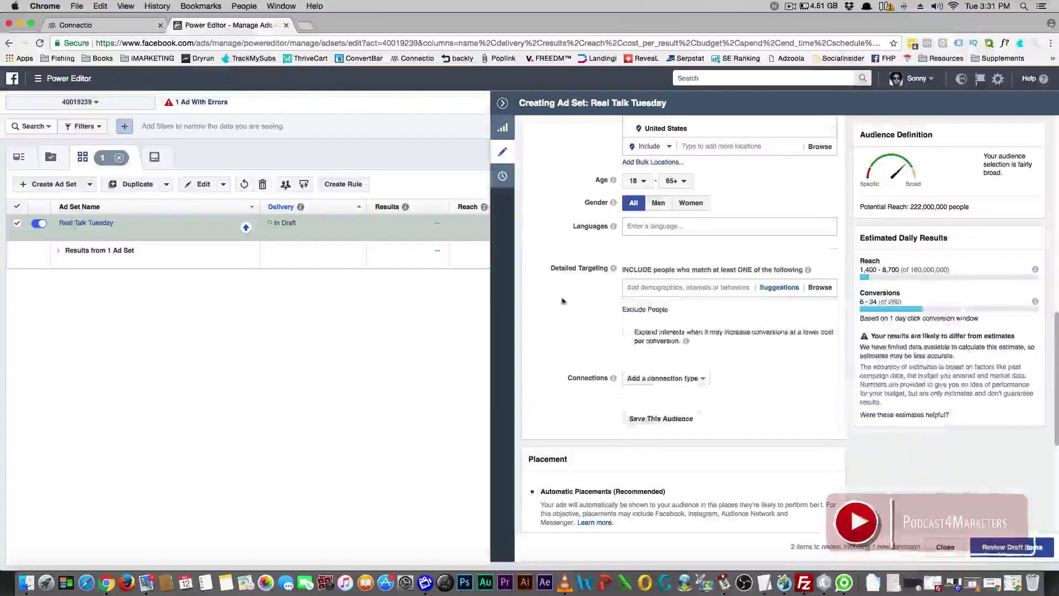
click(643, 288)
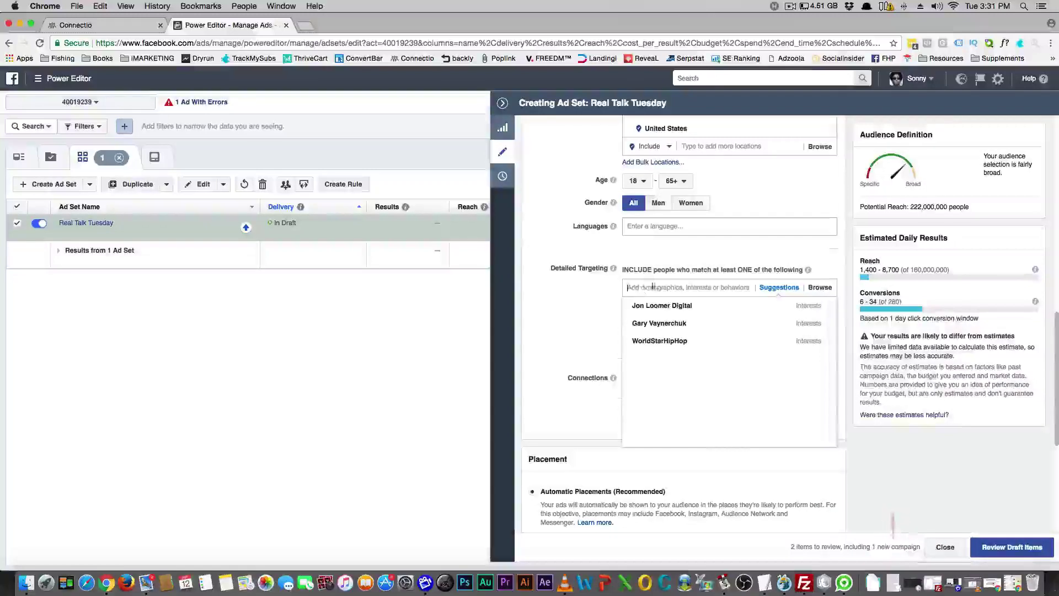
mouse_move(652, 337)
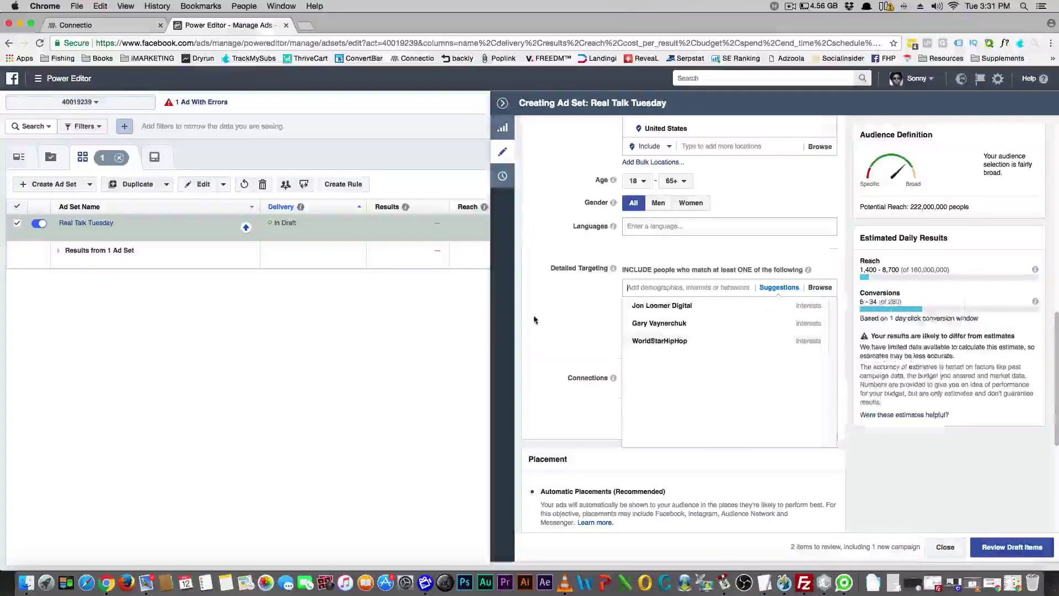
click(564, 311)
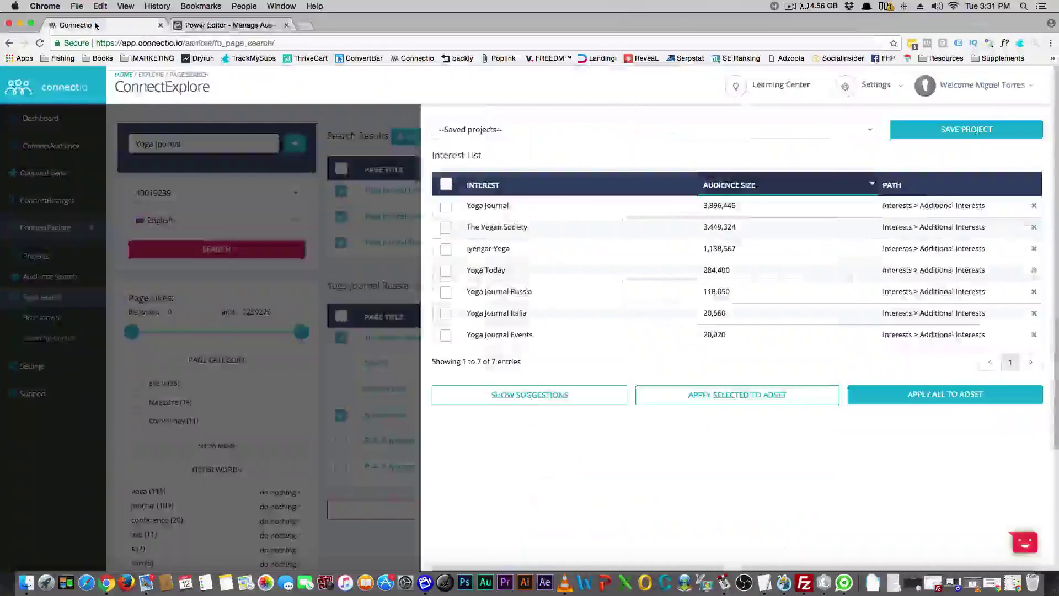
- Copy 'Yoga Journal' from Connectio and paste it into the Detailed Targeting search
click(75, 25)
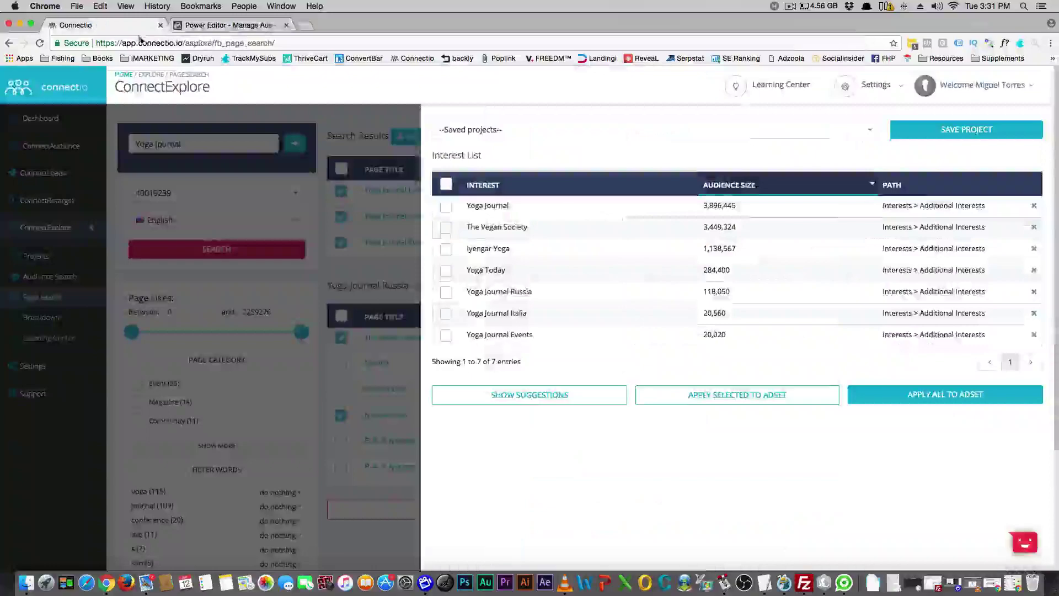
triple_click(476, 204)
right_click(489, 205)
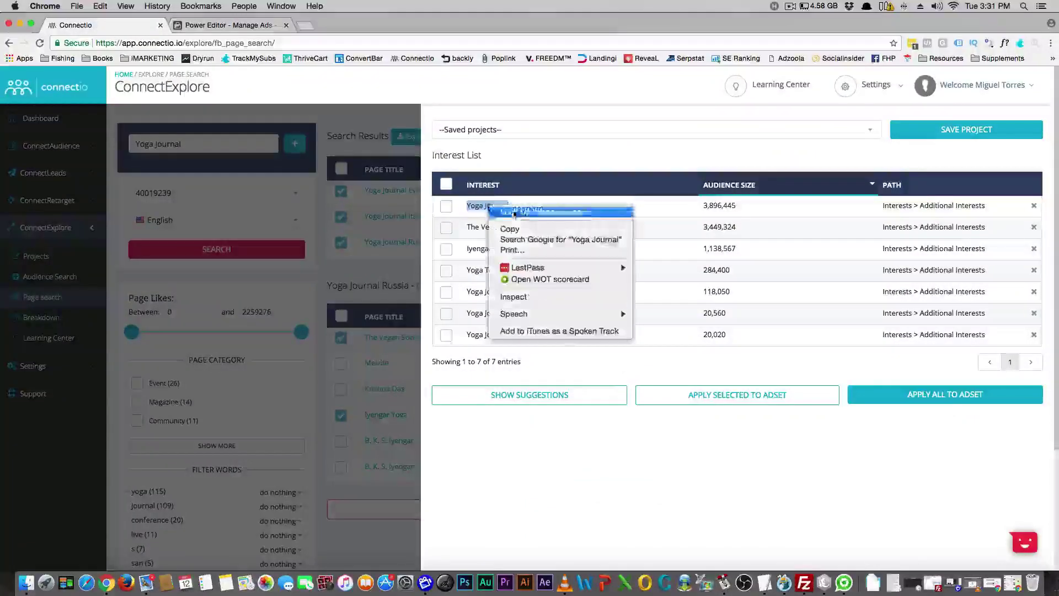
click(519, 230)
click(226, 25)
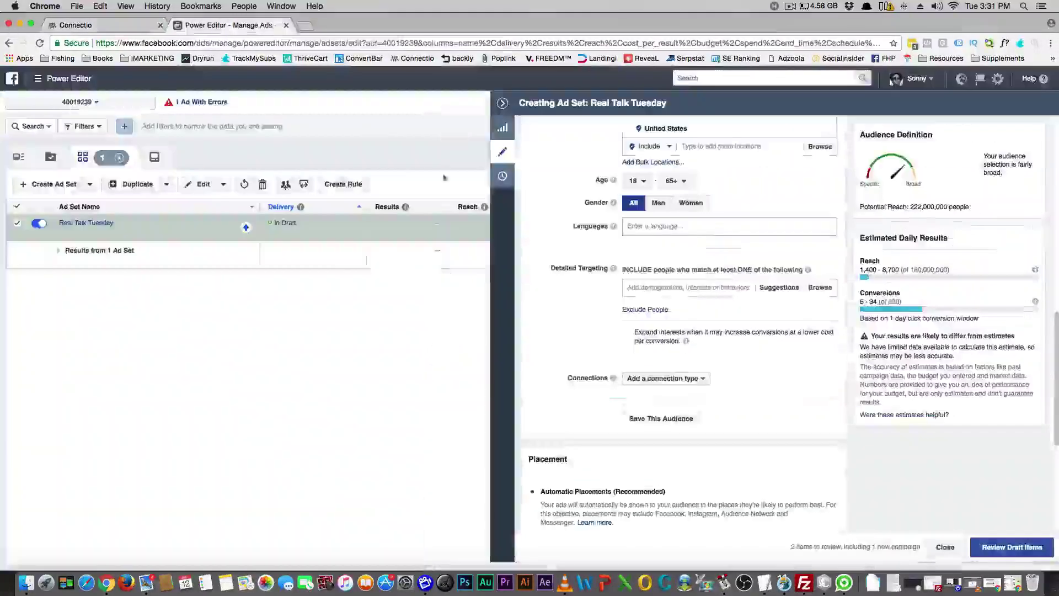
click(666, 288)
key(ctrl+v)
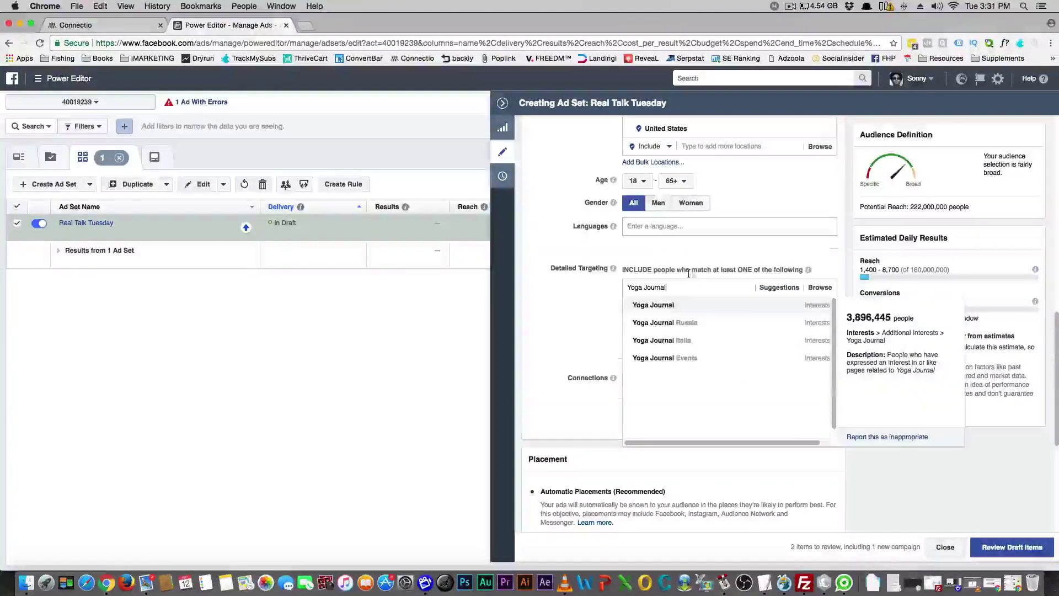
- Add the Yoga Journal suggestion as a detailed-targeting interest
click(670, 307)
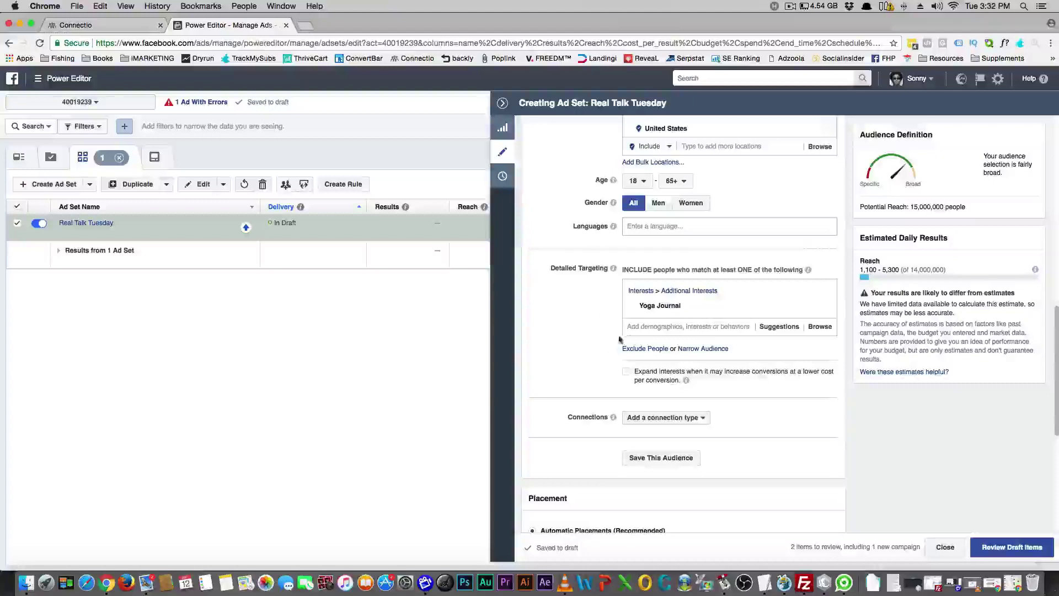
- Add a must-also-match group with the Yoga interest, dropping reach to 8,700,000
click(703, 349)
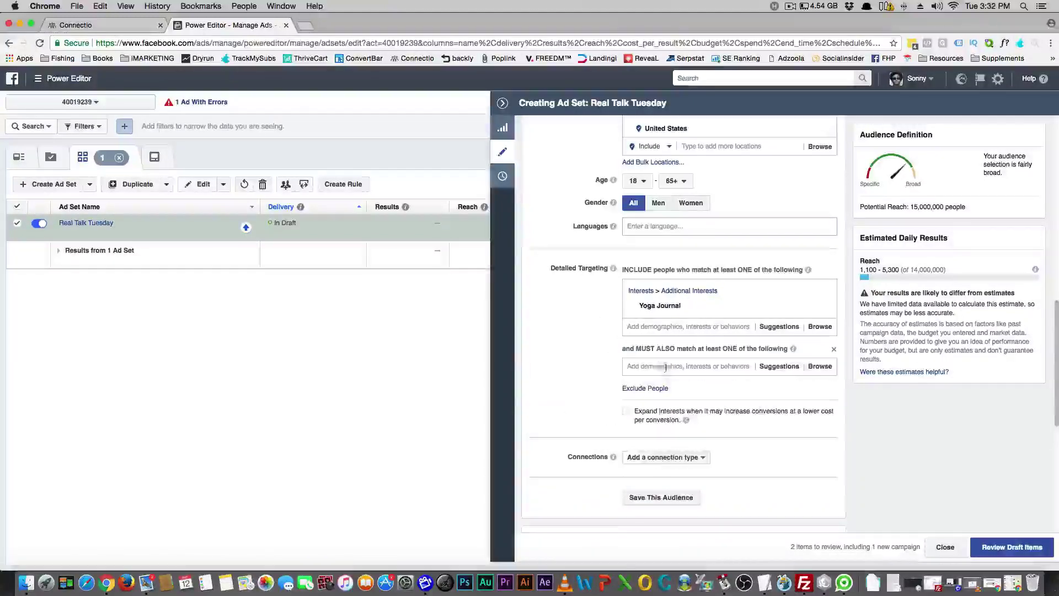
mouse_move(654, 312)
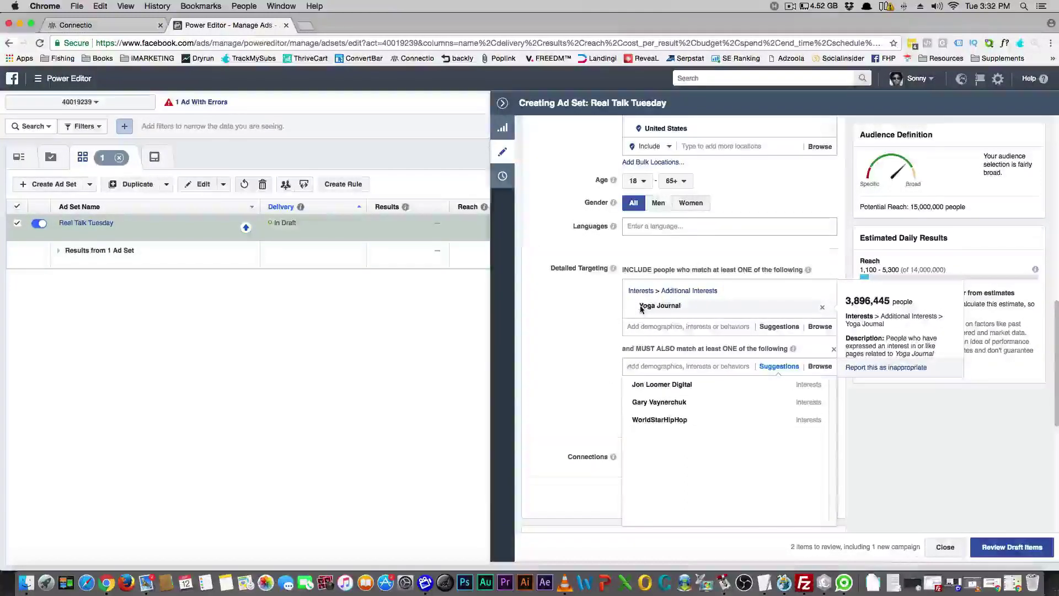
click(690, 312)
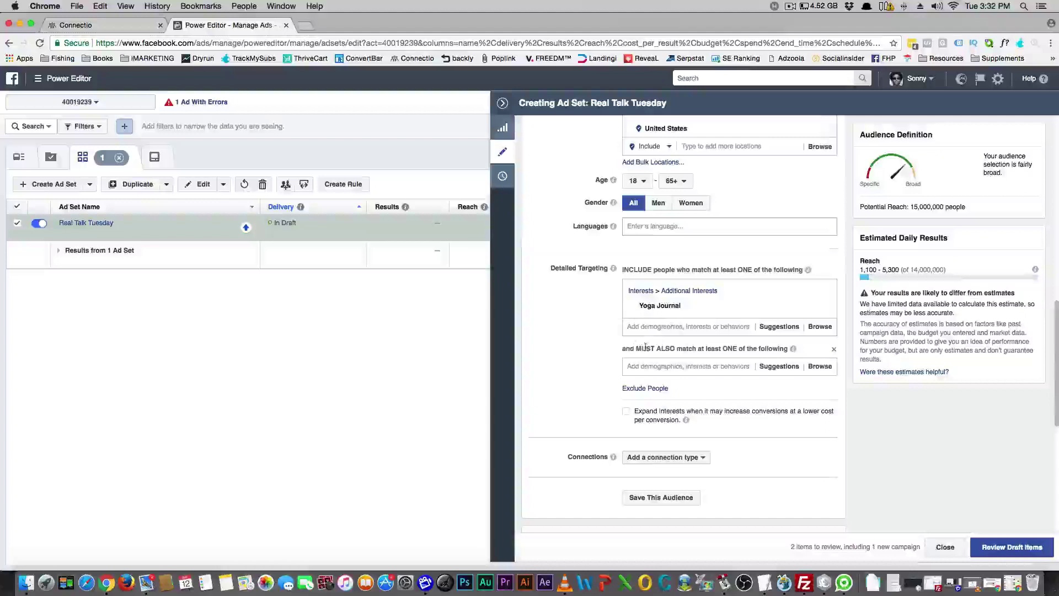
drag(638, 306, 699, 347)
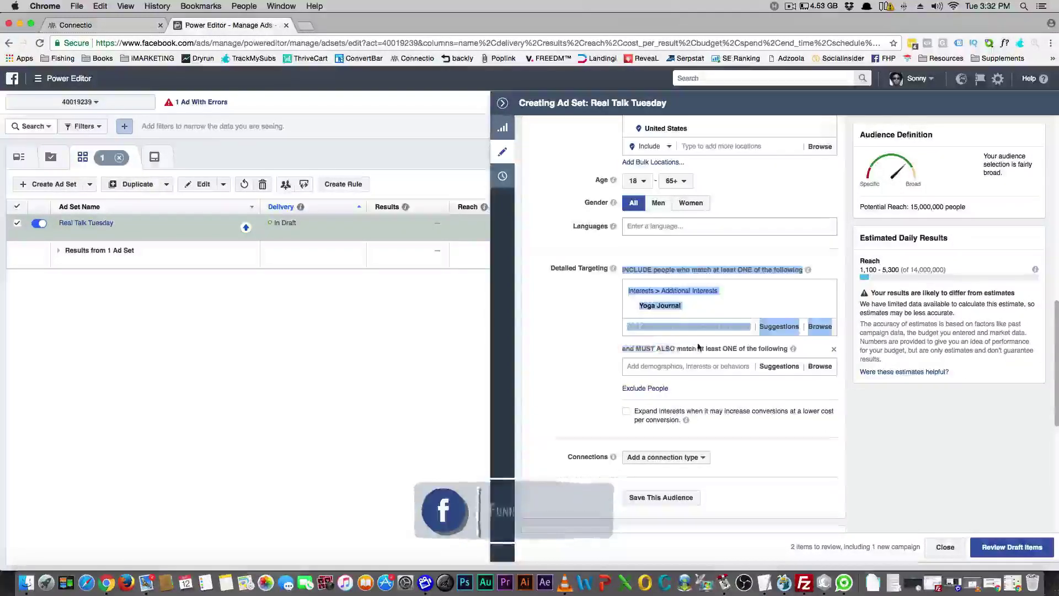
click(637, 360)
text(yoga)
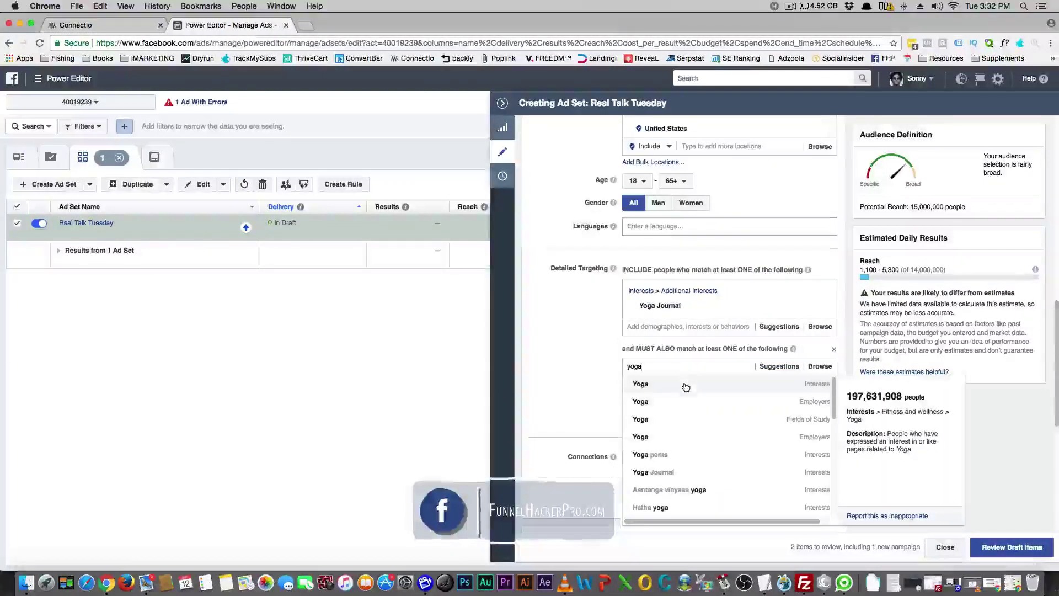
click(685, 385)
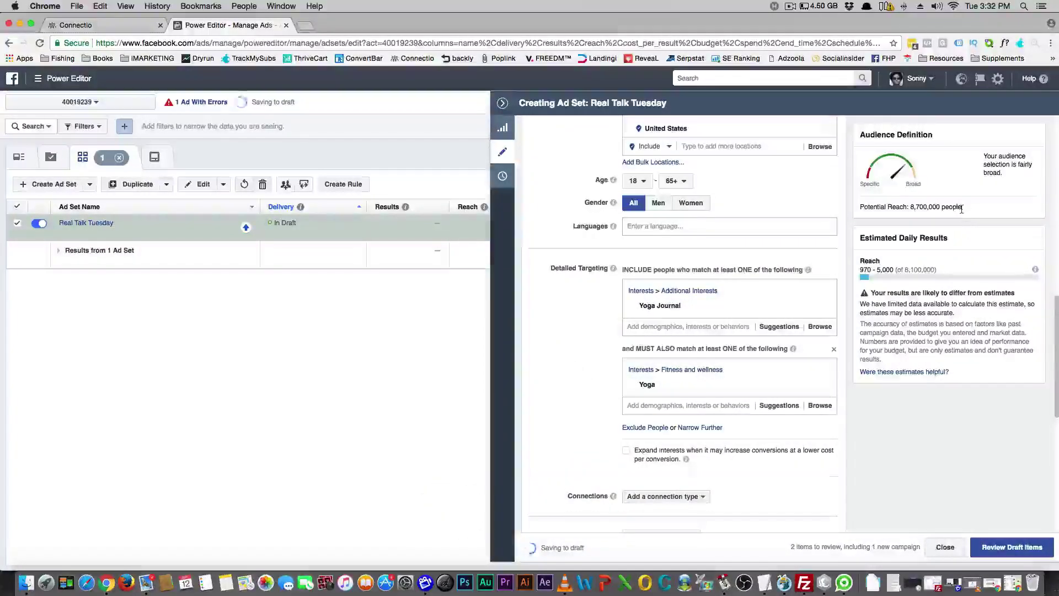
- Add another empty Narrow Further group and focus its search field
mouse_move(637, 312)
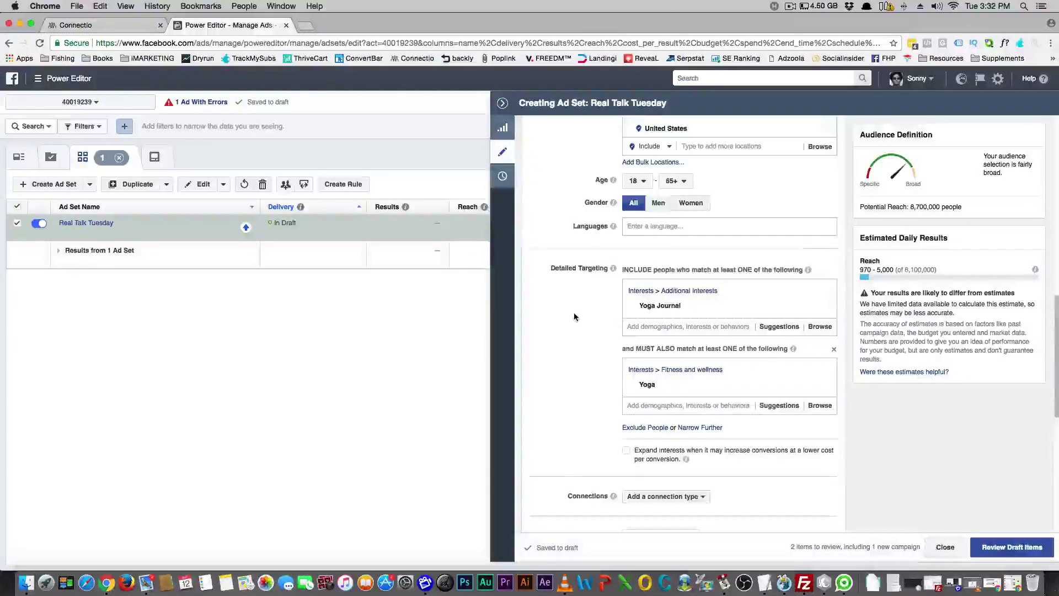
scroll(574, 313, down, 3)
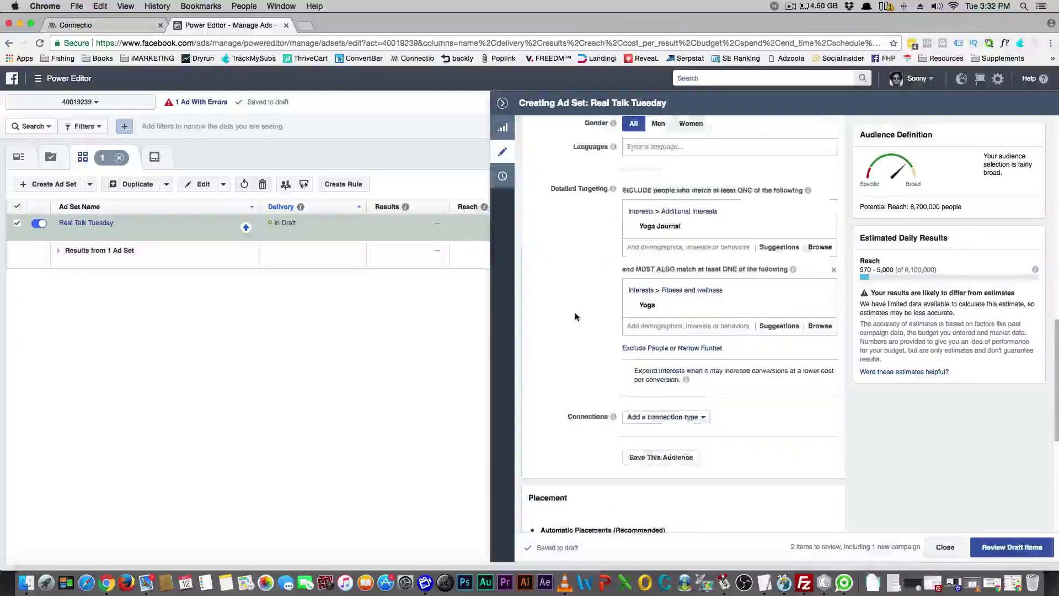
click(700, 348)
click(685, 366)
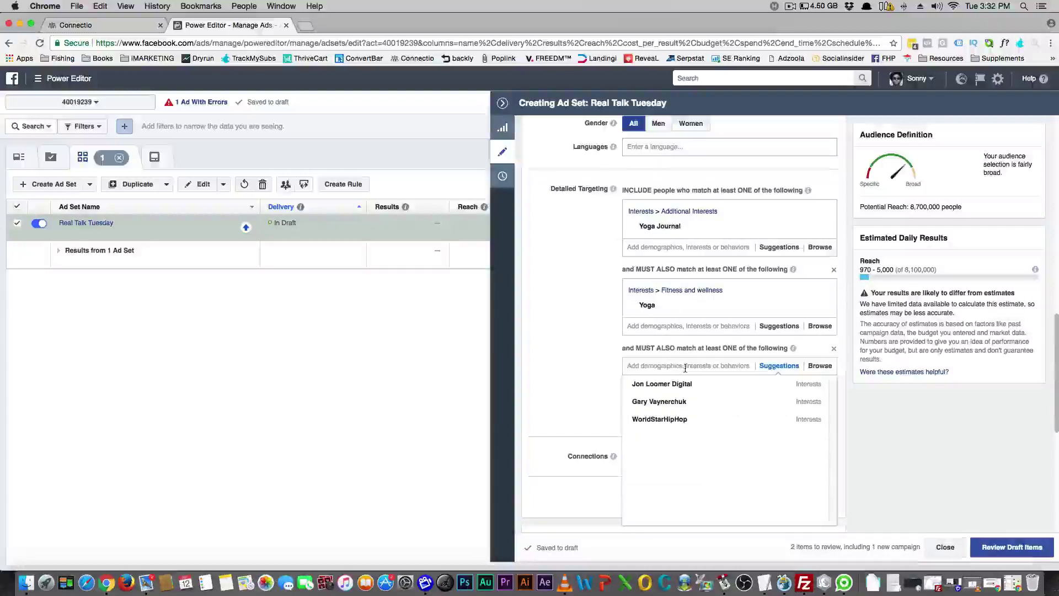
- Copy 'The Vegan Society' from the Connectio interest list and return to Power Editor
click(590, 366)
click(99, 24)
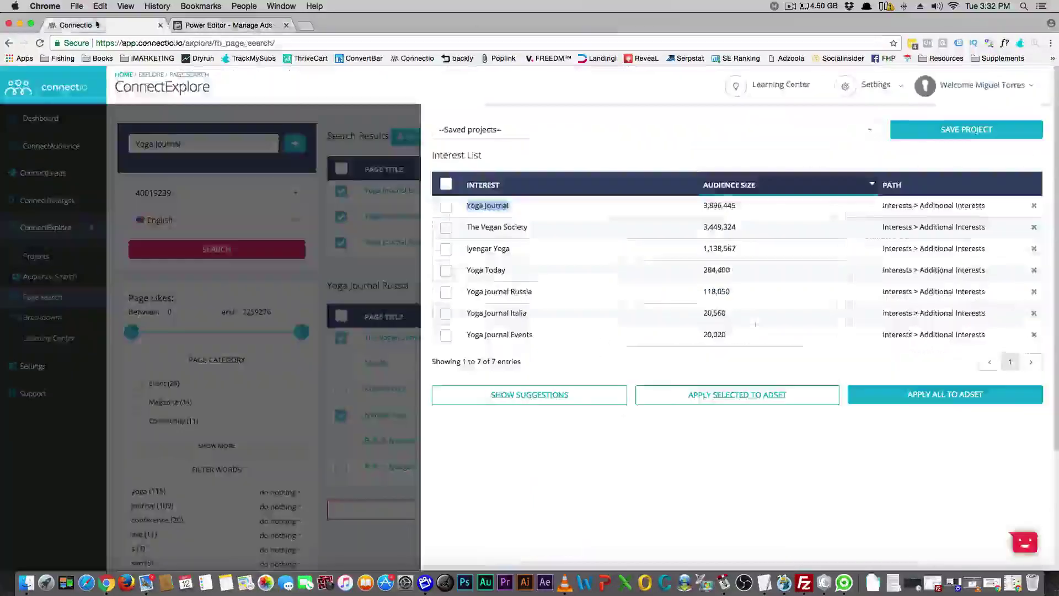
drag(466, 224, 539, 225)
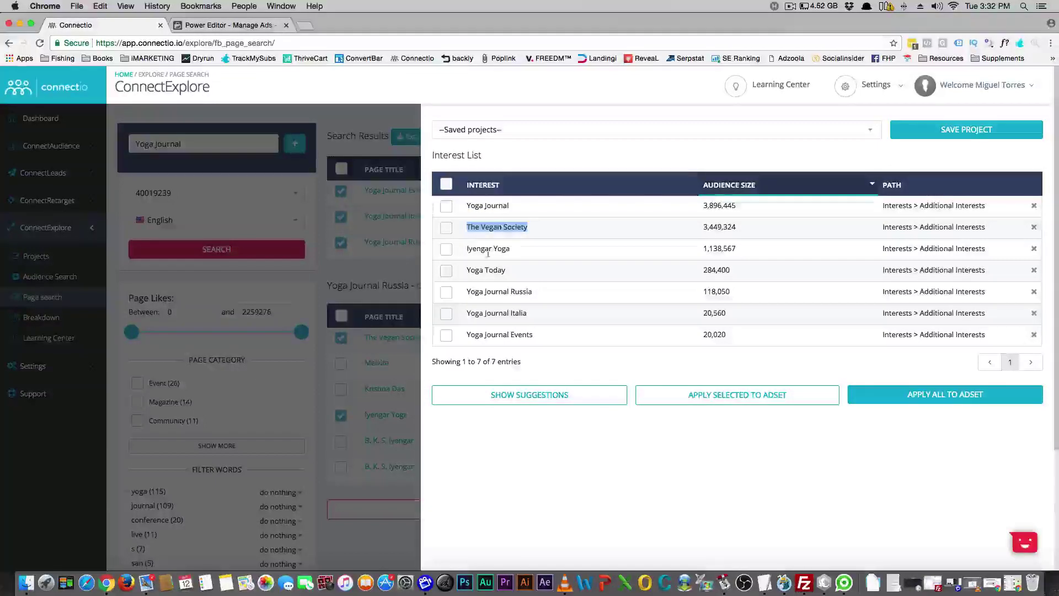
right_click(488, 227)
click(516, 245)
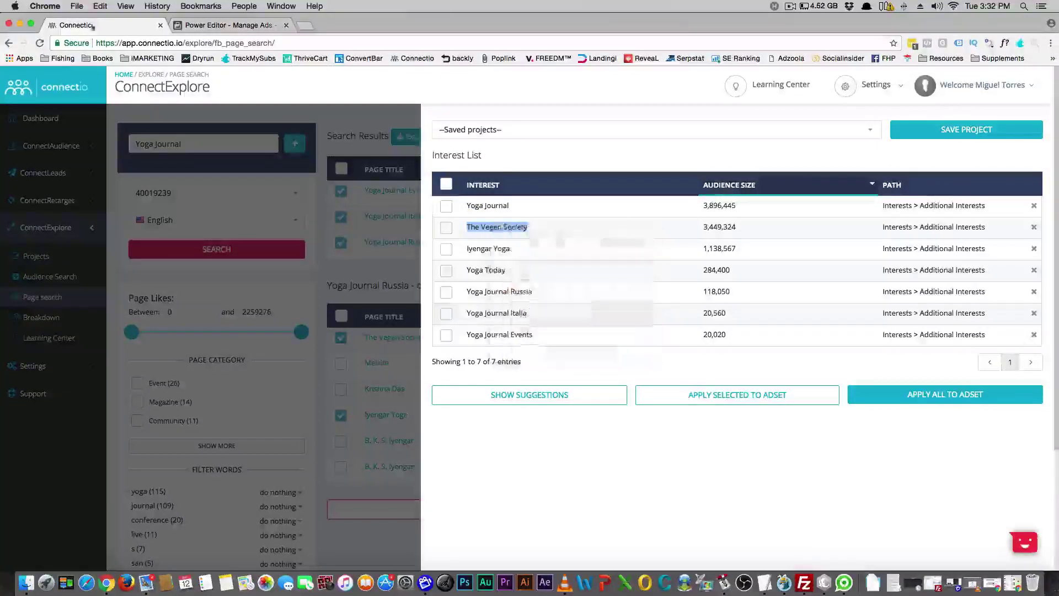
click(202, 26)
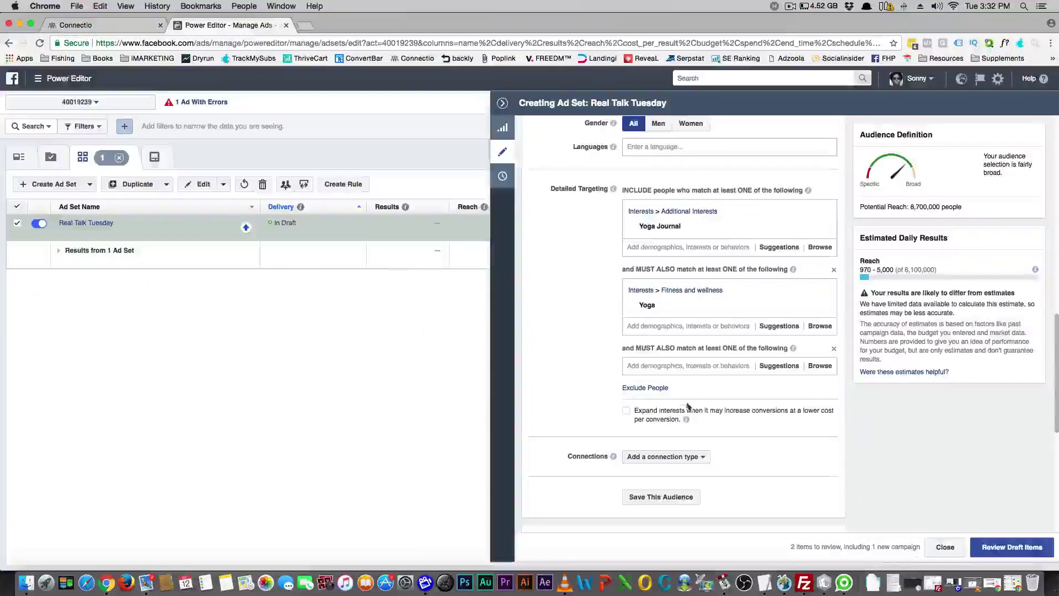
- Paste The Vegan Society into the third group and add it, cutting reach to 4,200,000
click(671, 371)
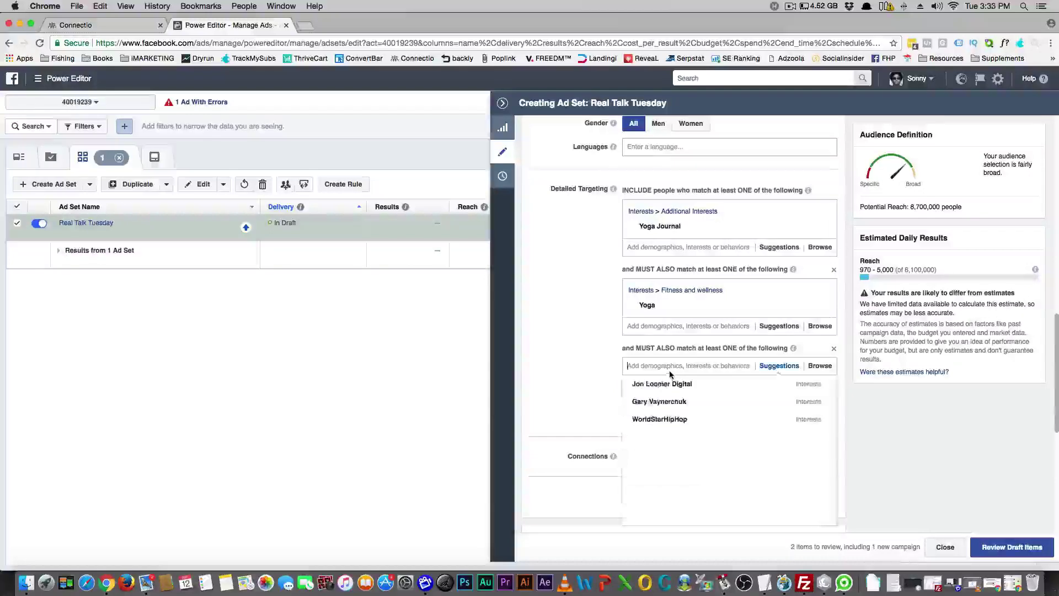
key(super+v)
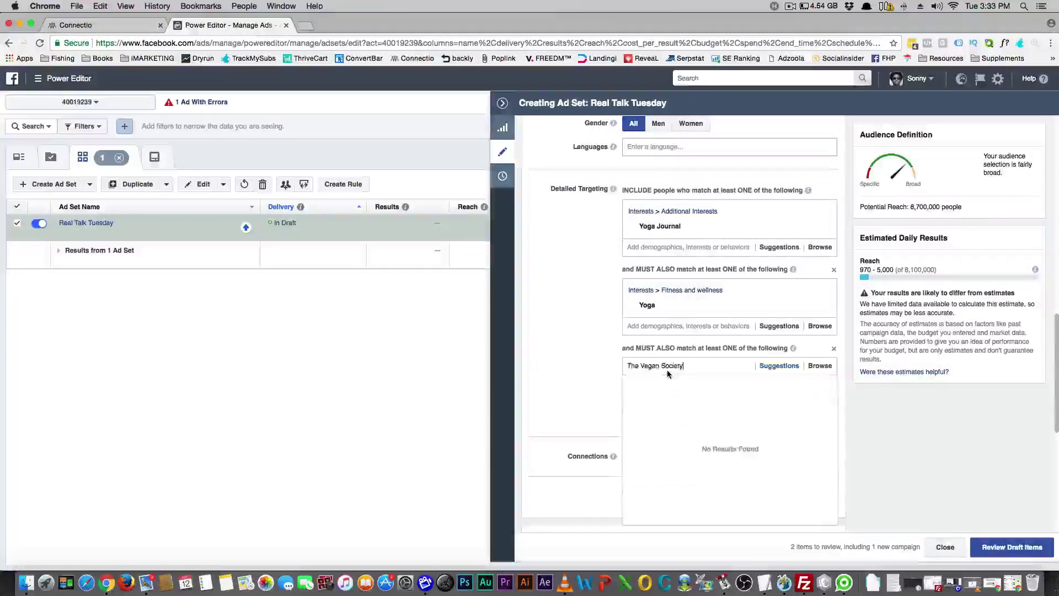
click(669, 384)
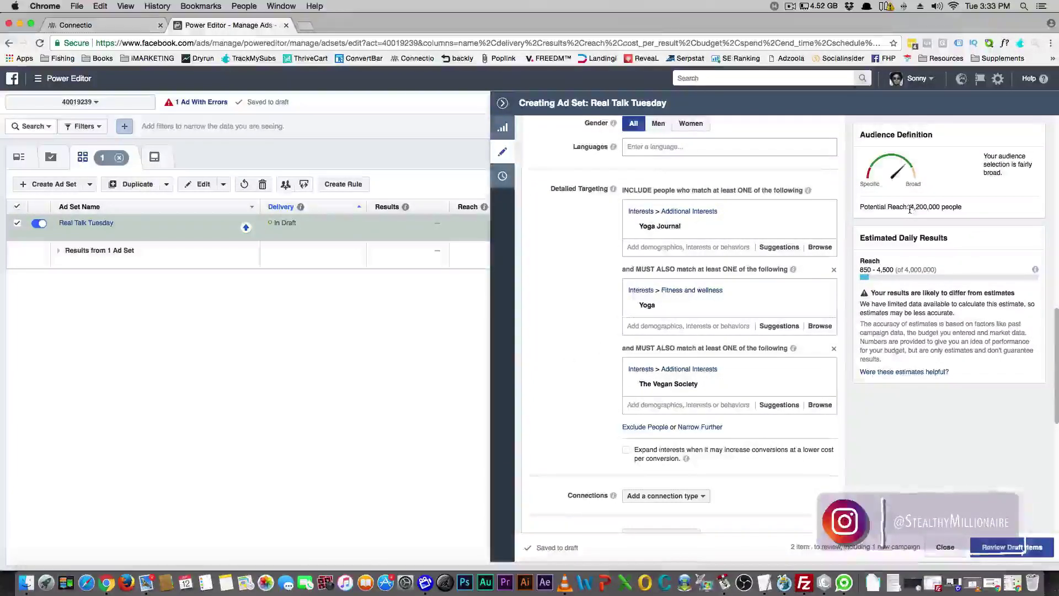
mouse_move(700, 382)
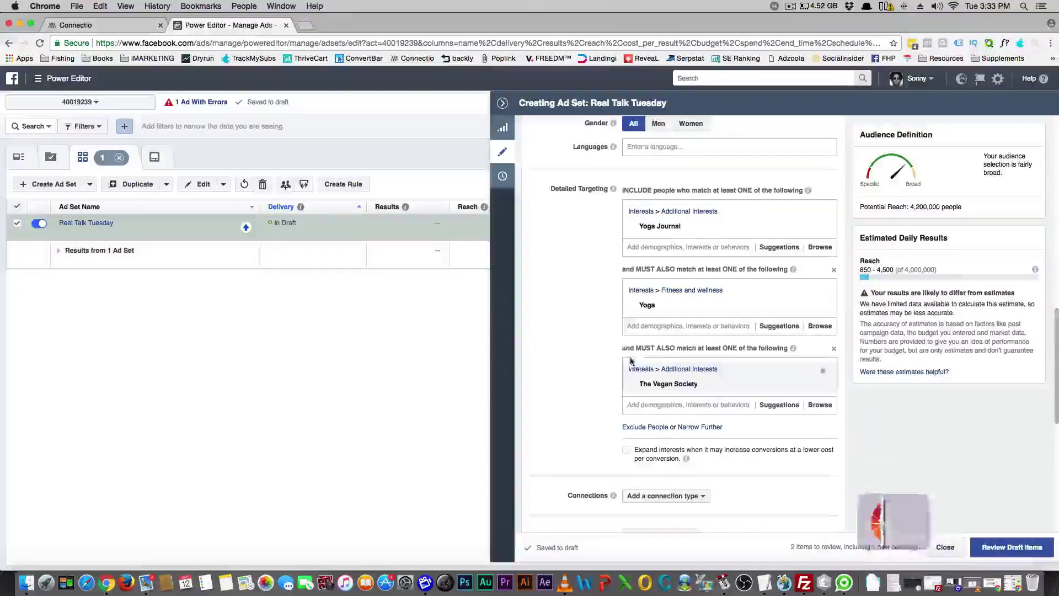
mouse_move(651, 305)
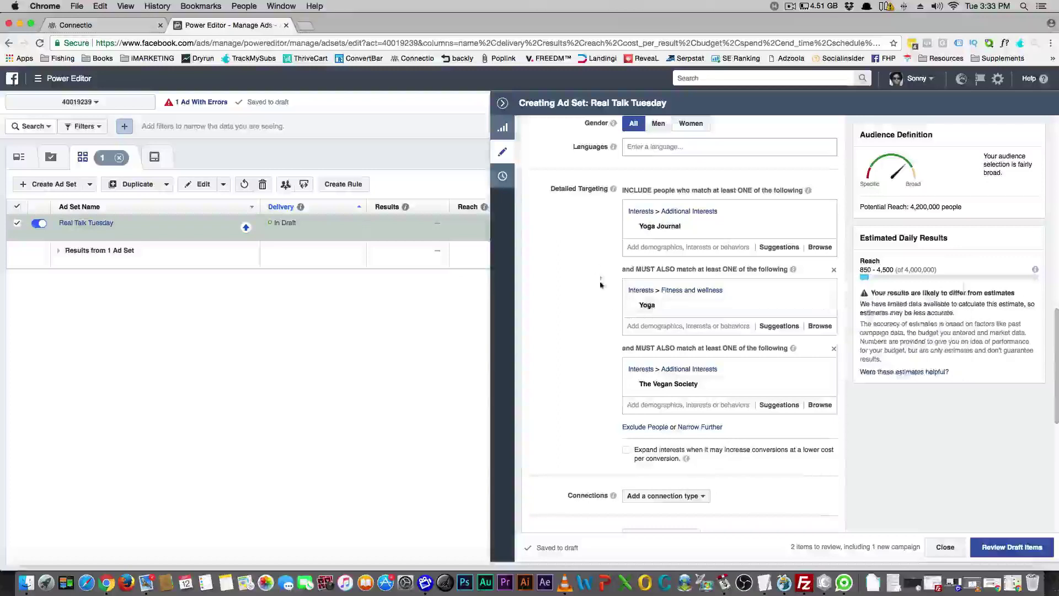
mouse_move(656, 226)
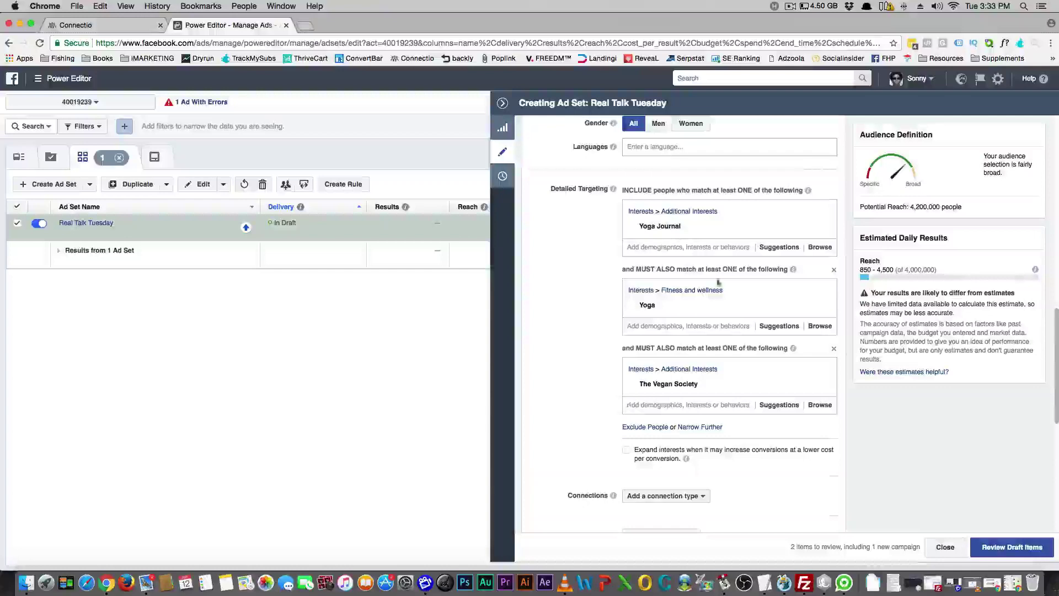
- Copy the Yoga Today interest name in Connectio, after first copying Iyengar Yoga, then return
click(101, 25)
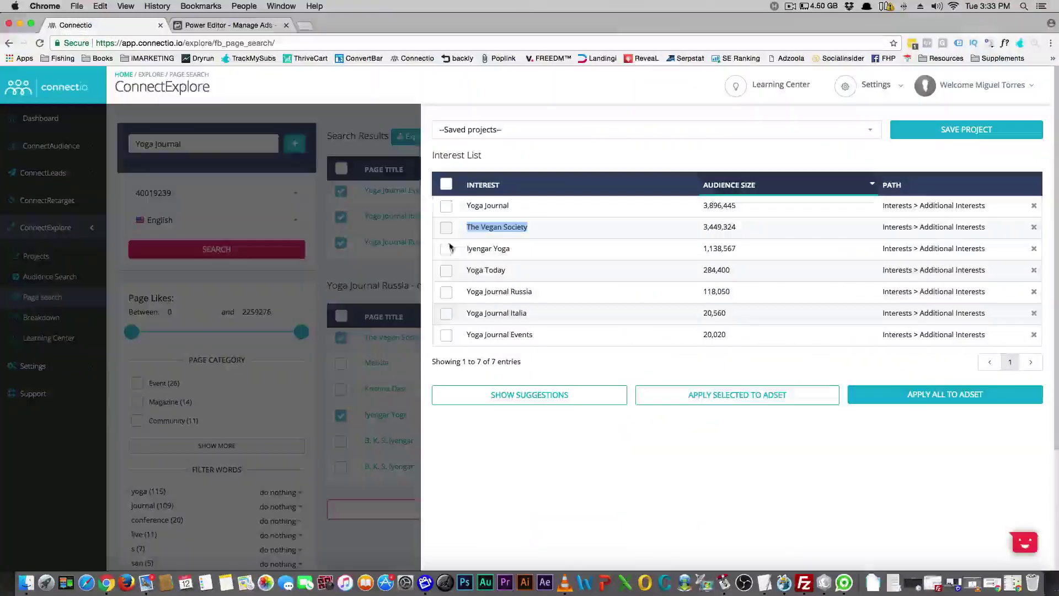
right_click(513, 256)
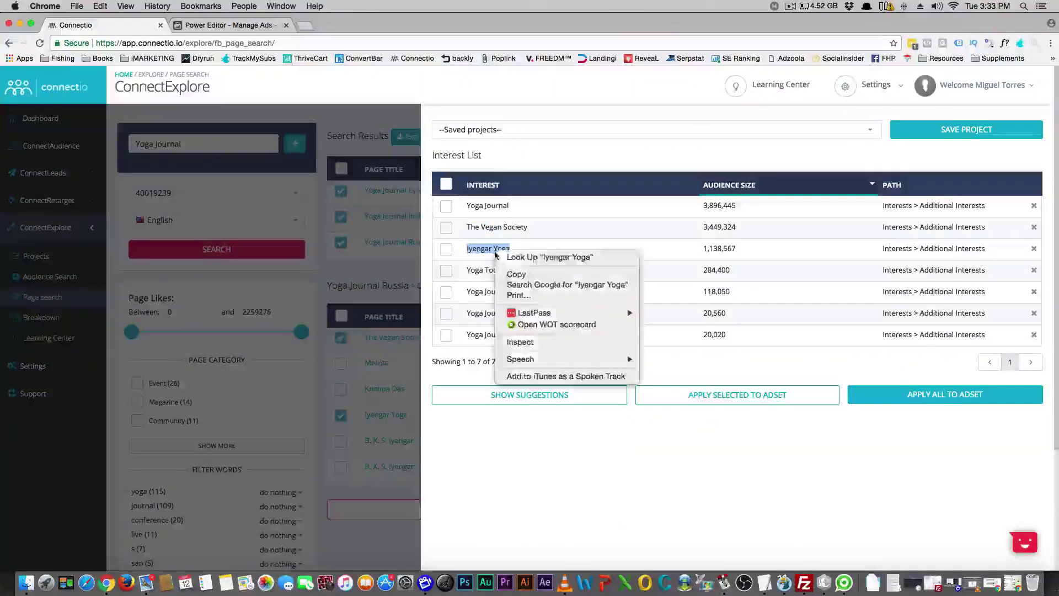
click(521, 275)
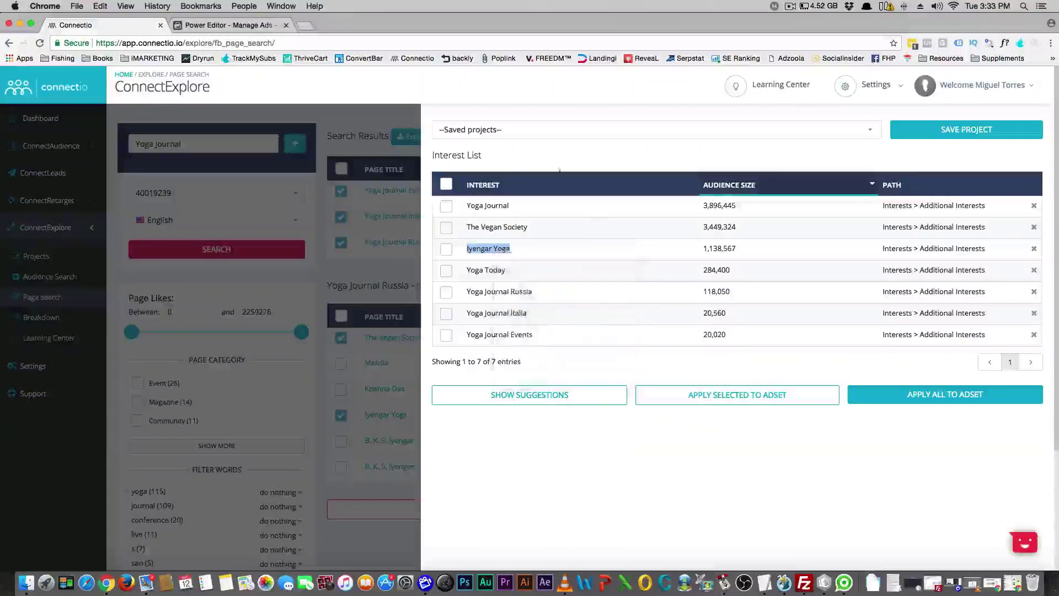
click(467, 271)
right_click(533, 274)
click(541, 292)
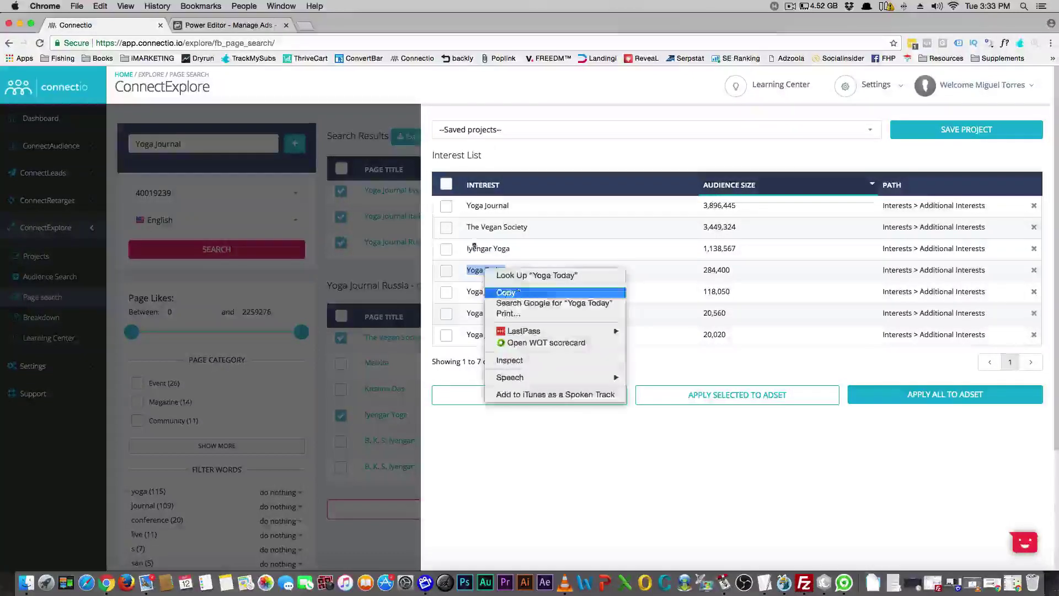
click(207, 26)
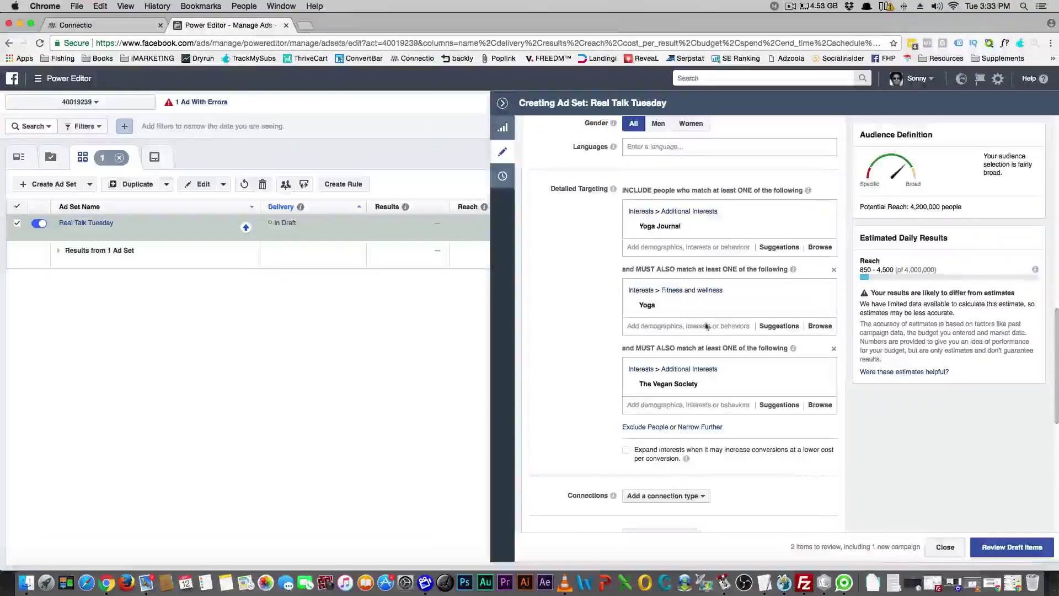
- Paste Yoga Today into the third targeting group beside The Vegan Society
click(674, 406)
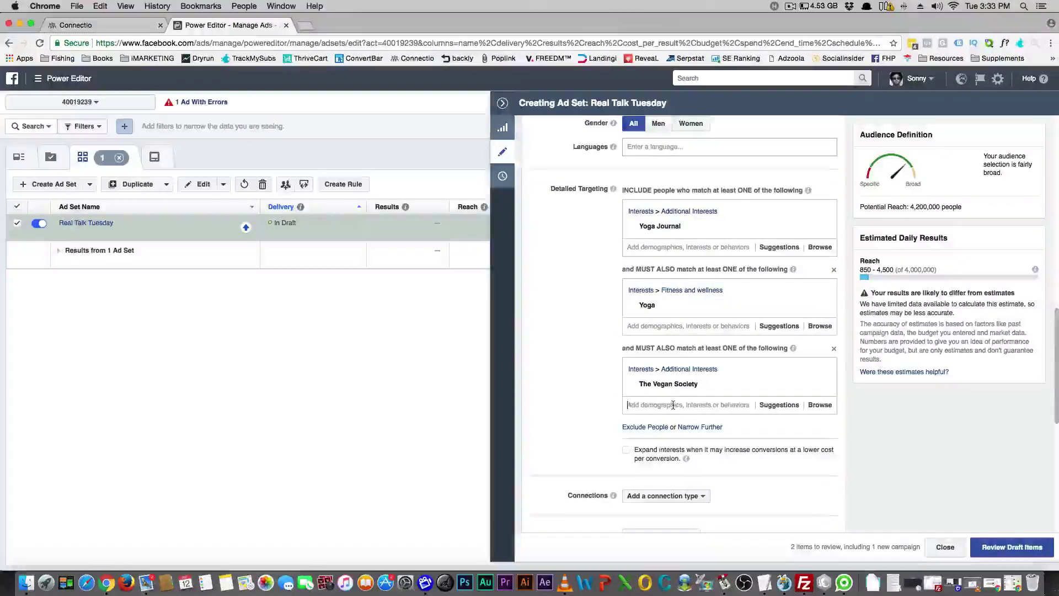
key(super+v)
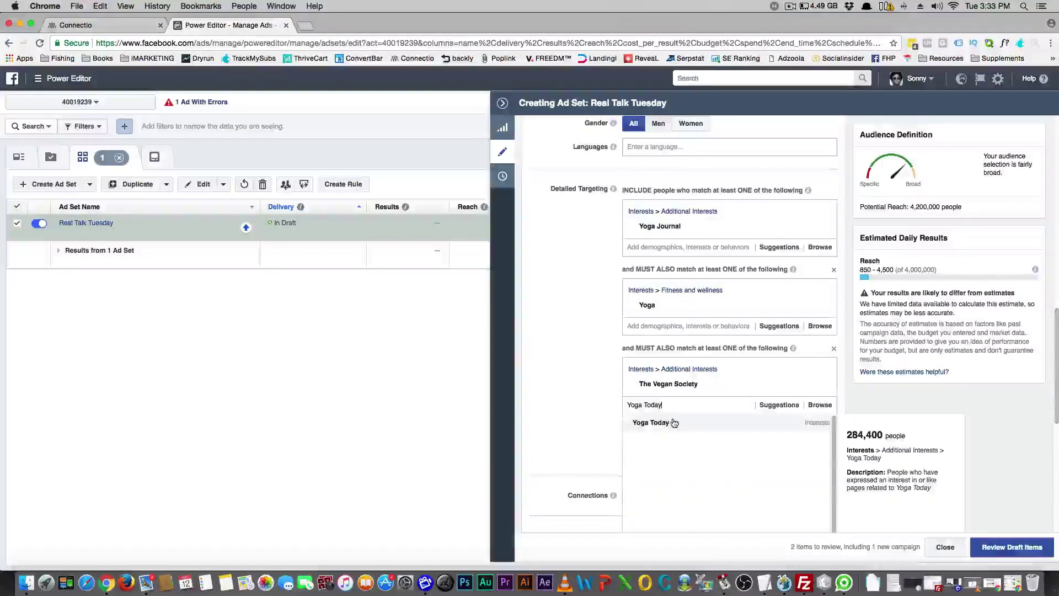
click(674, 423)
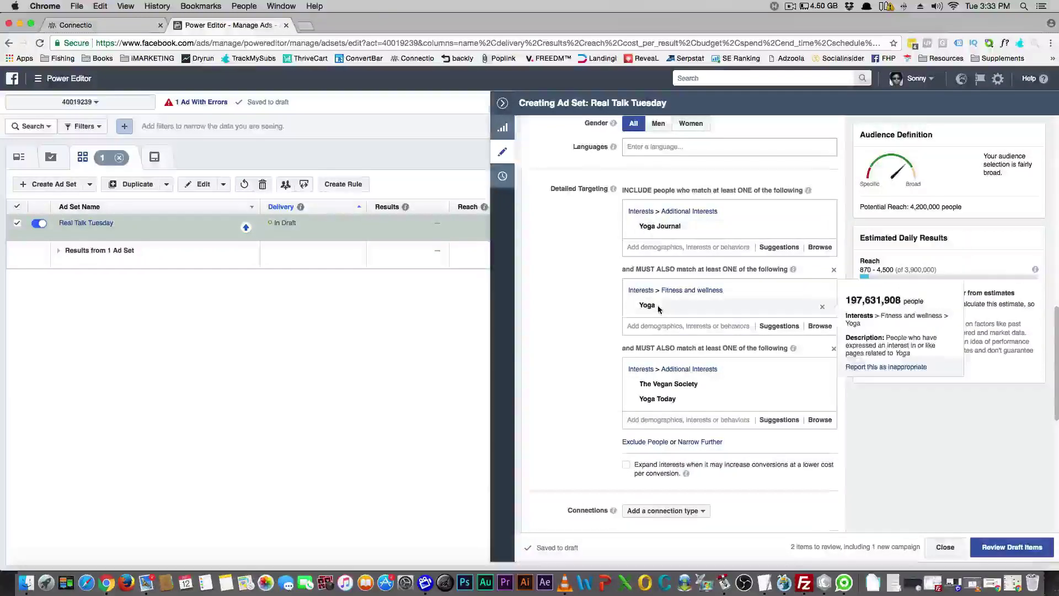
mouse_move(638, 384)
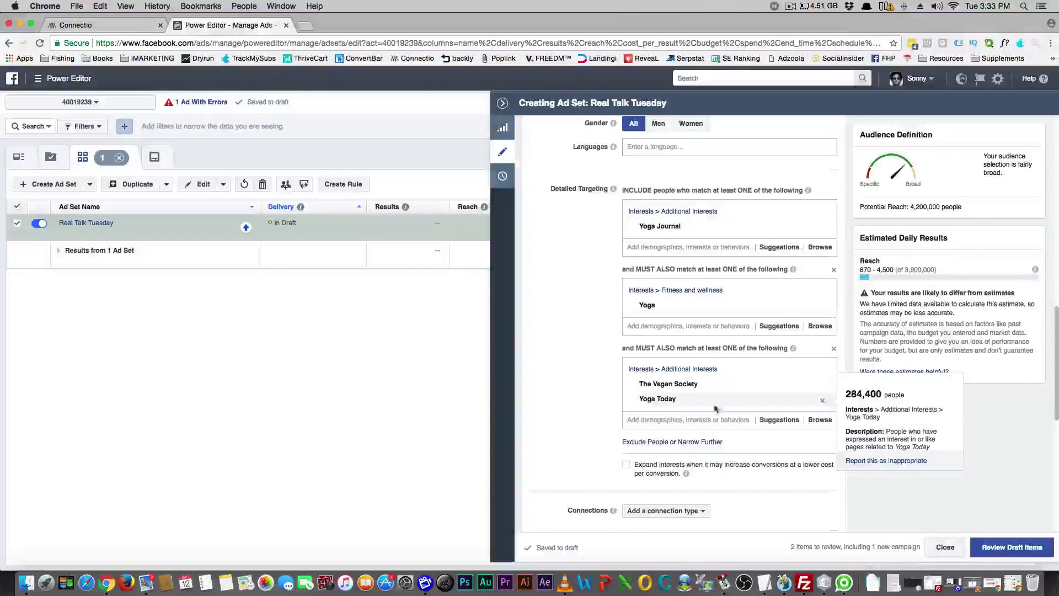
- Remove Yoga Today from the third targeting group, leaving The Vegan Society
click(826, 398)
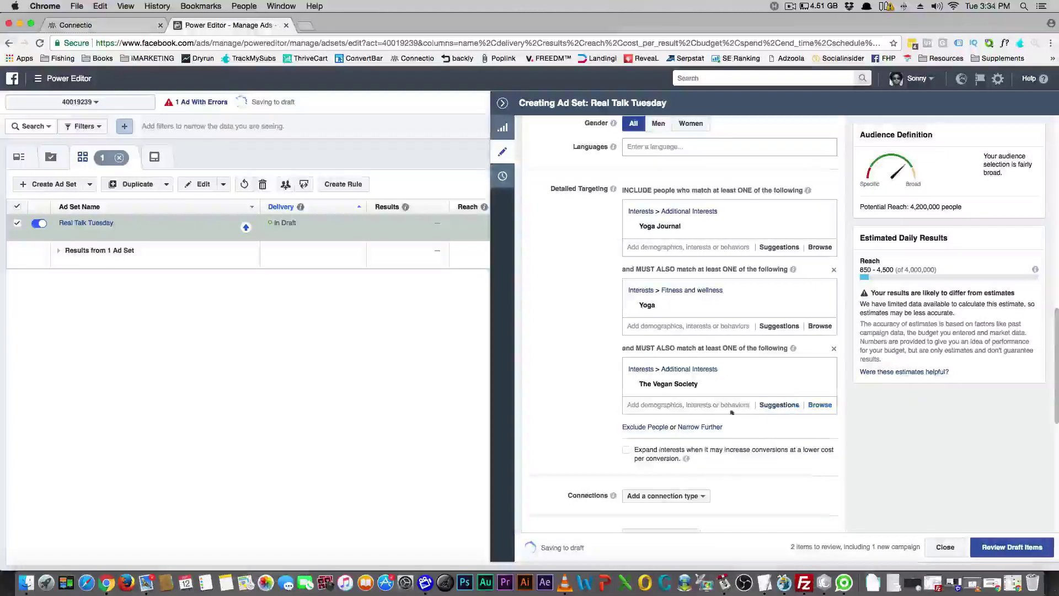
click(692, 407)
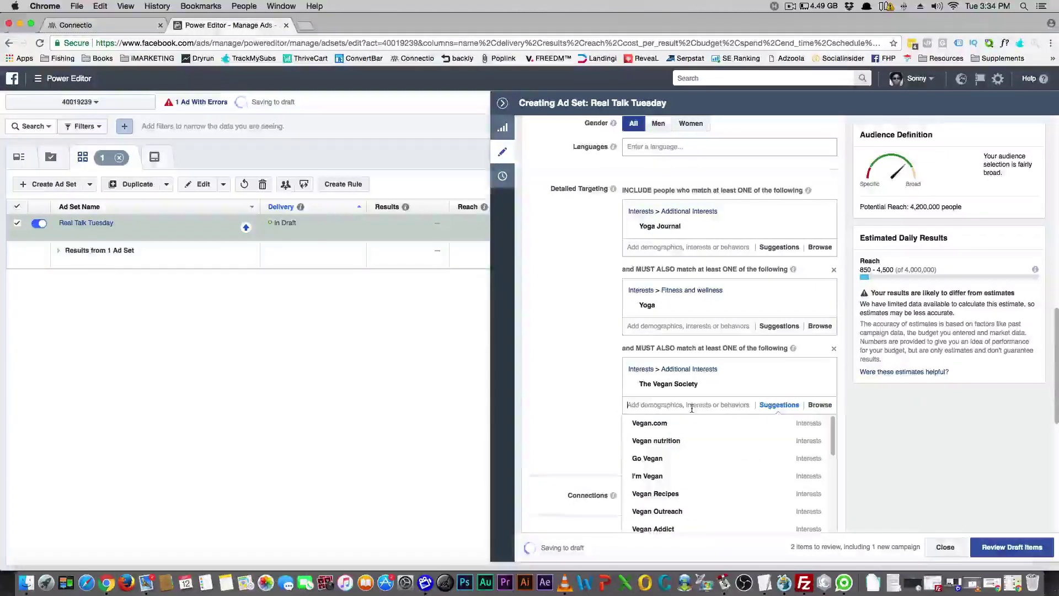
click(573, 370)
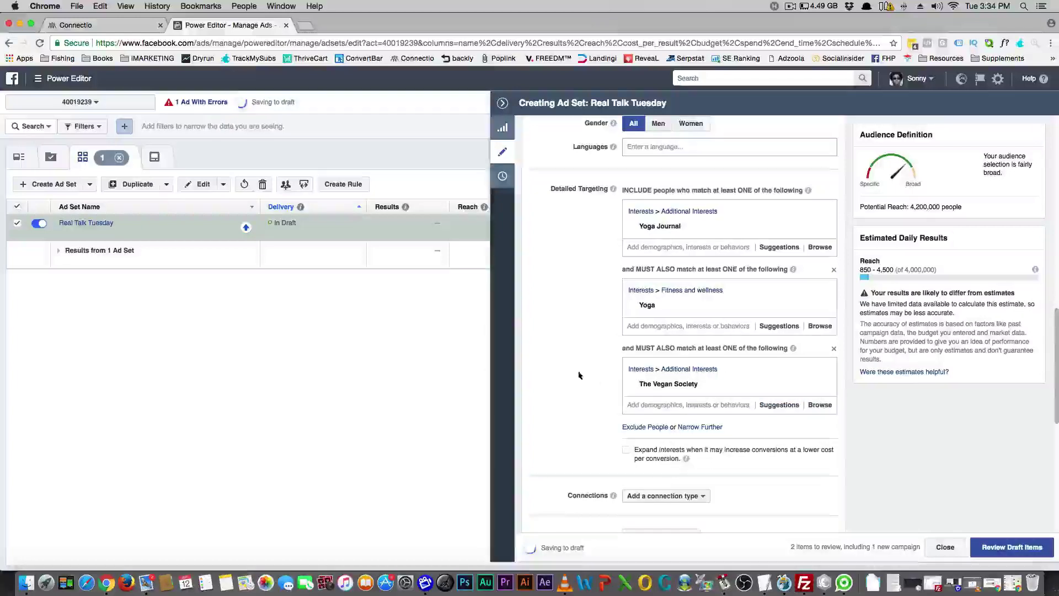
- Add a fourth must-also-match group targeting Yoga Today, cutting reach to 30,000
click(709, 427)
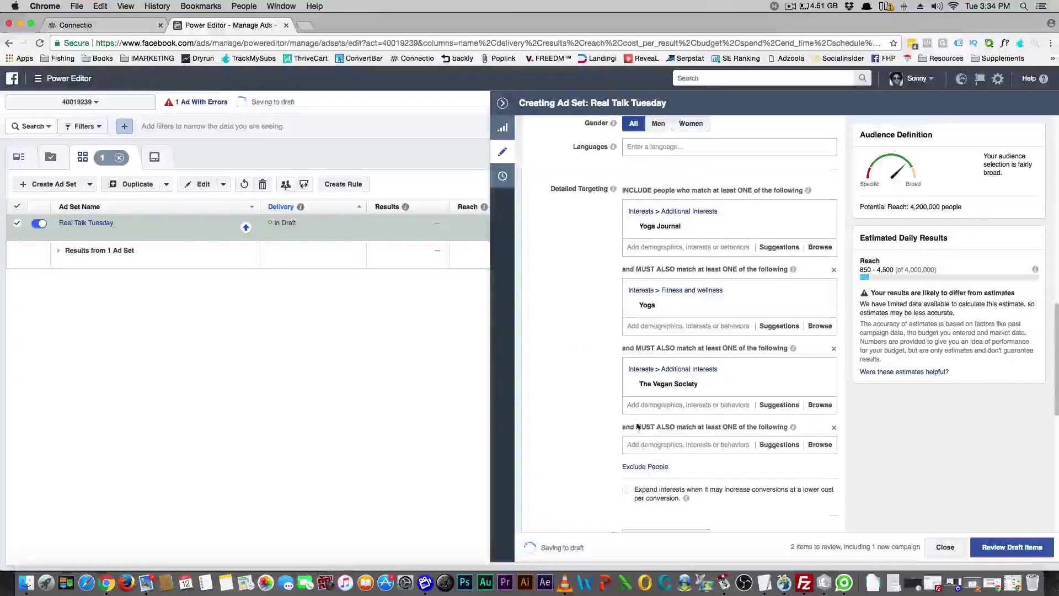
click(642, 444)
text(Yoga Today)
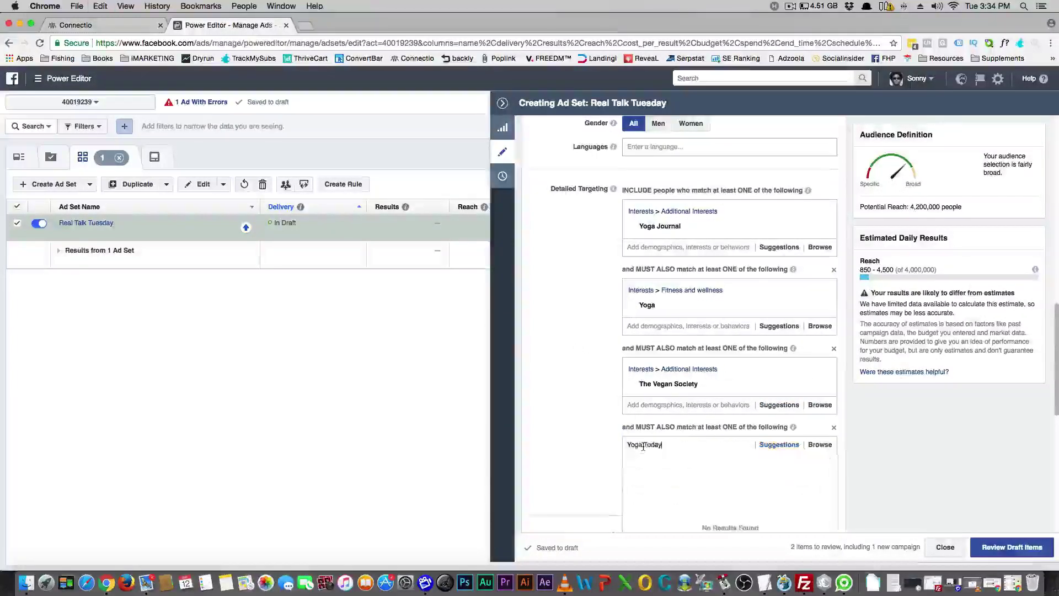
click(640, 462)
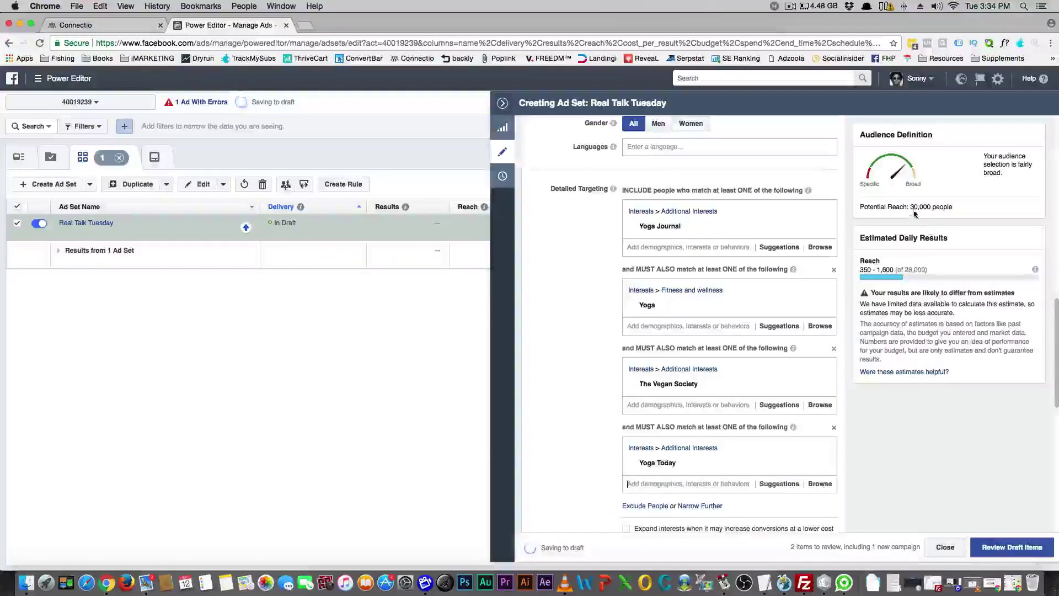
scroll(771, 259, down, 1)
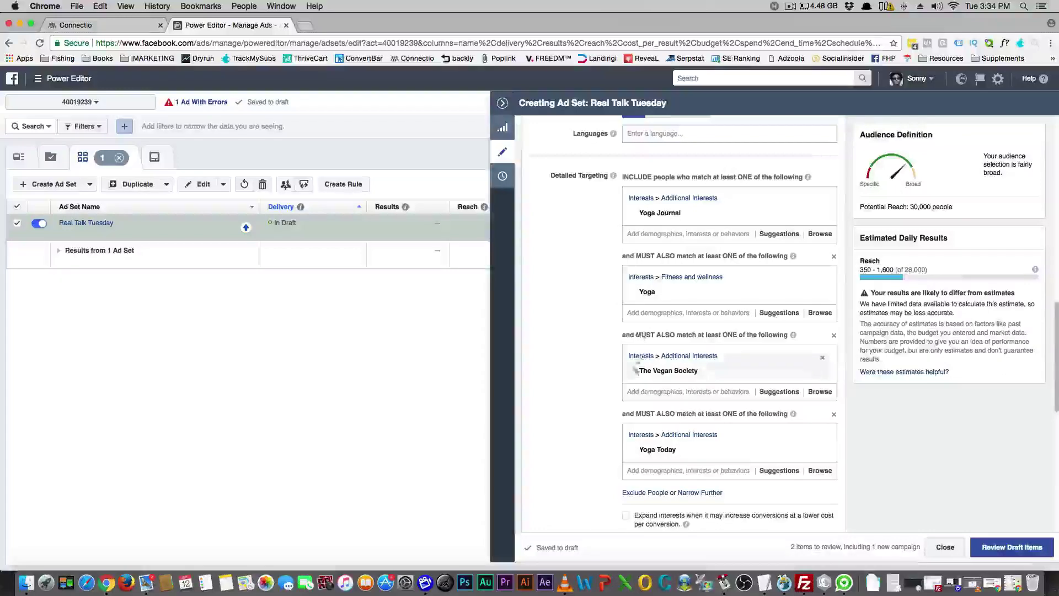
mouse_move(660, 372)
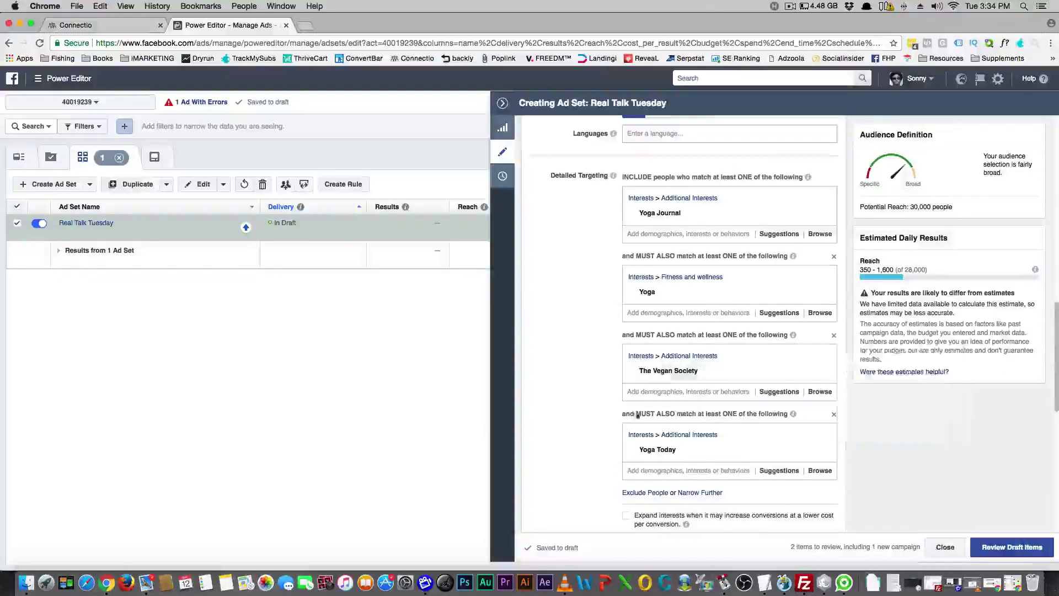
mouse_move(651, 452)
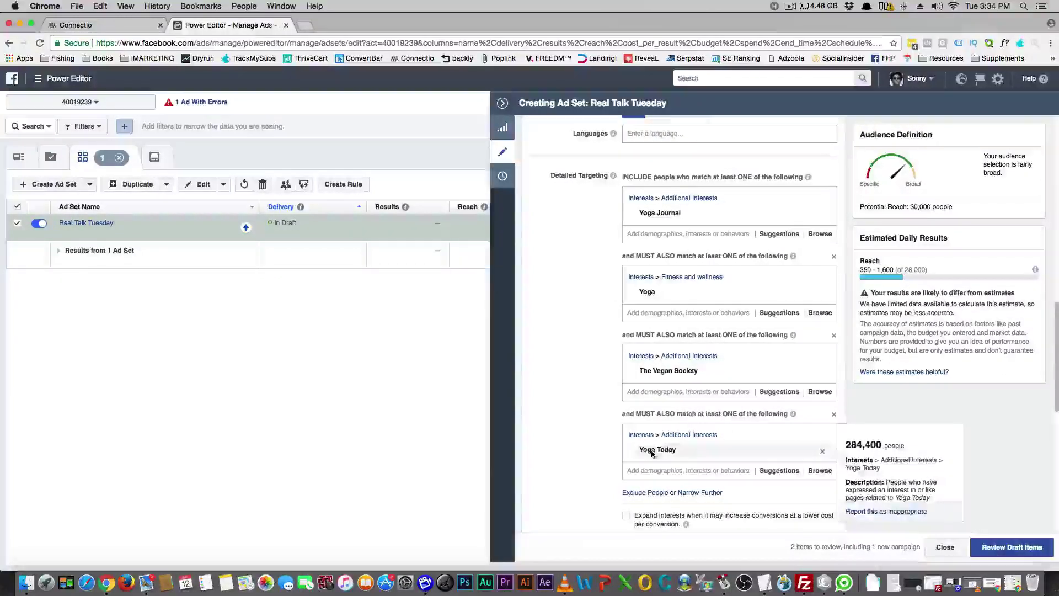
drag(907, 208, 928, 205)
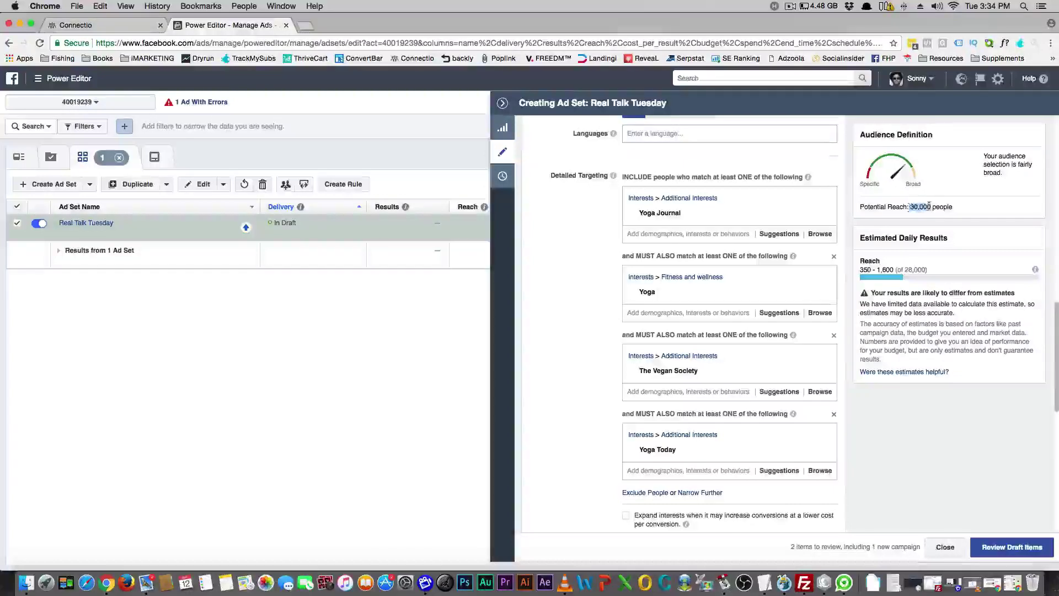
click(931, 206)
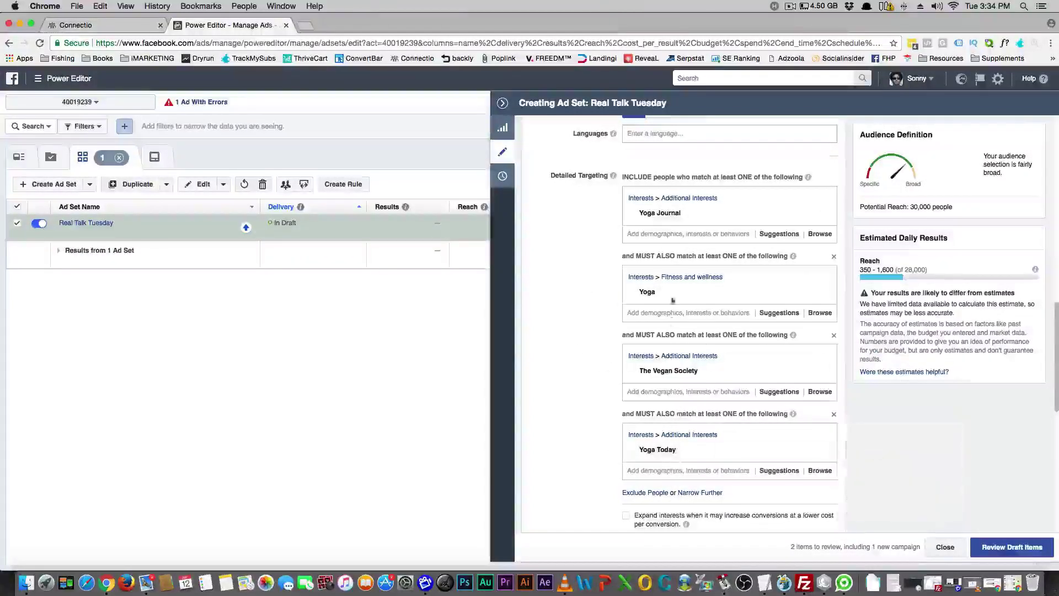
mouse_move(706, 453)
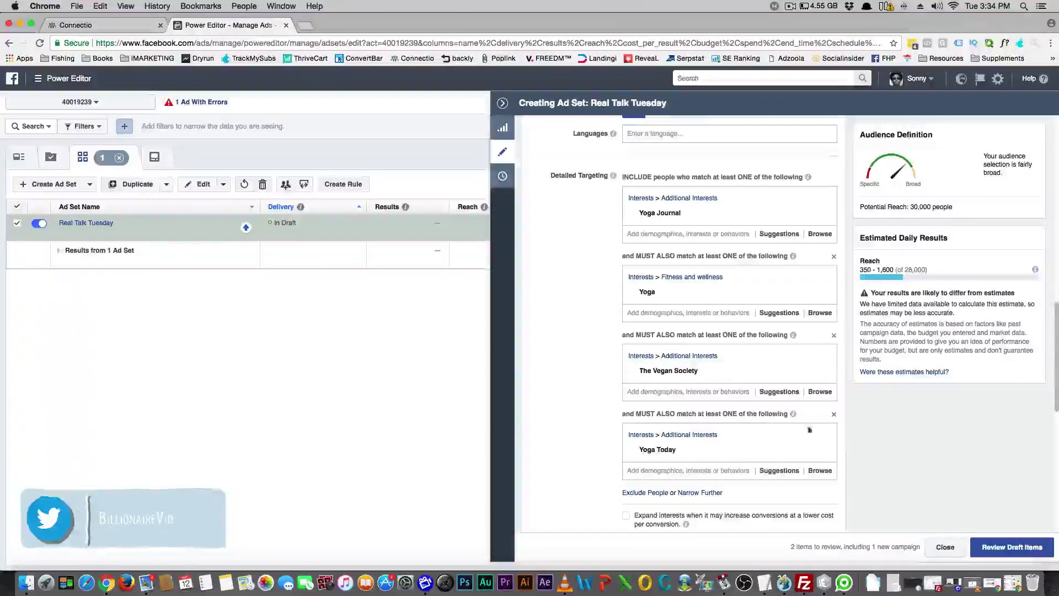
- Delete the fourth Yoga Today group and the Yoga interest from the second group
click(834, 414)
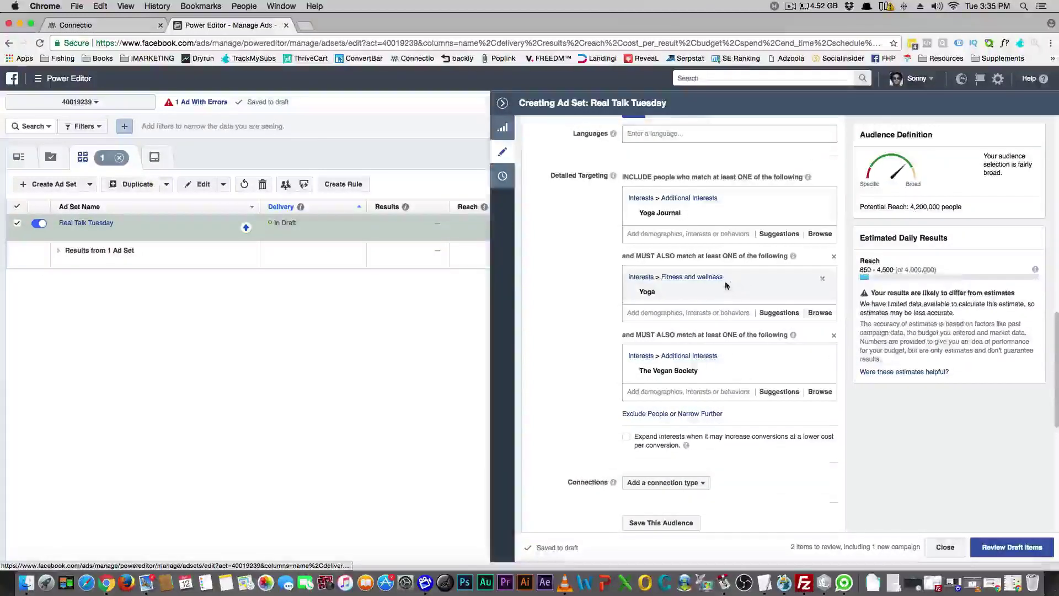
mouse_move(731, 292)
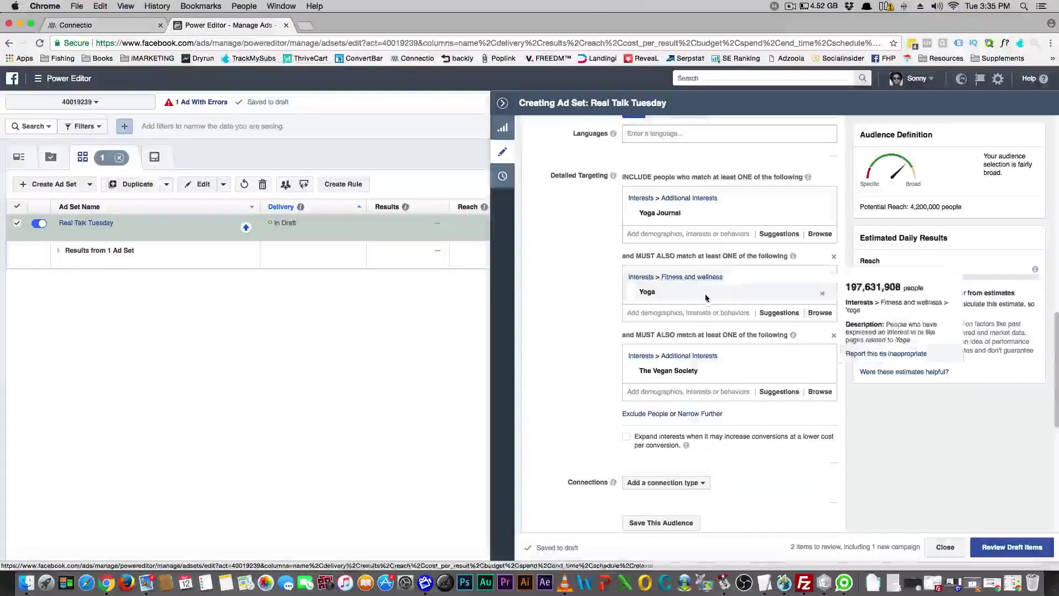
click(822, 296)
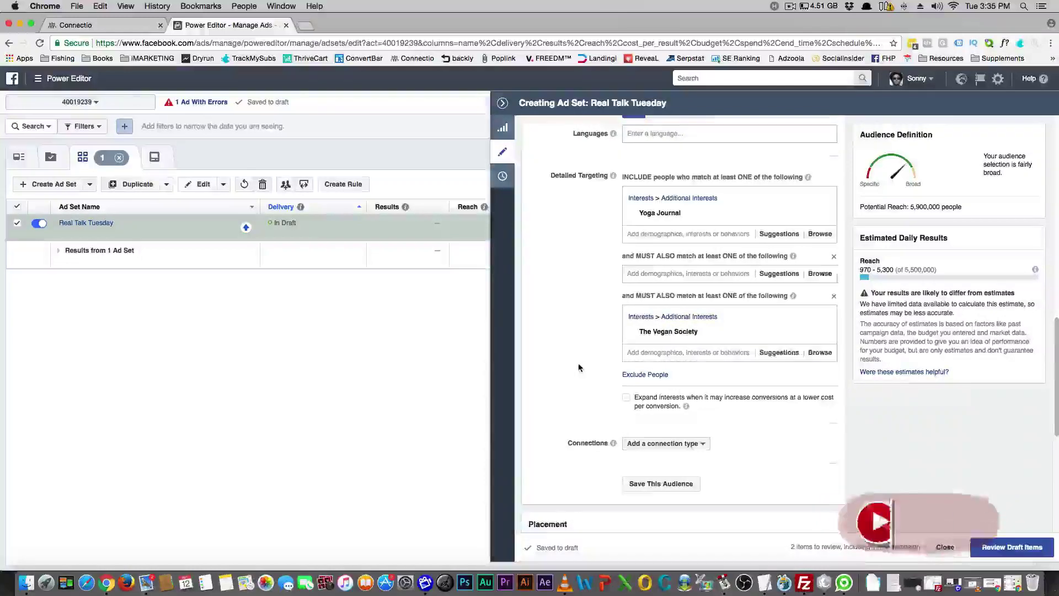
scroll(575, 362, up, 1)
- Add Yoga Today and Yoga International to the second group, giving 3,300,000 potential reach
click(655, 288)
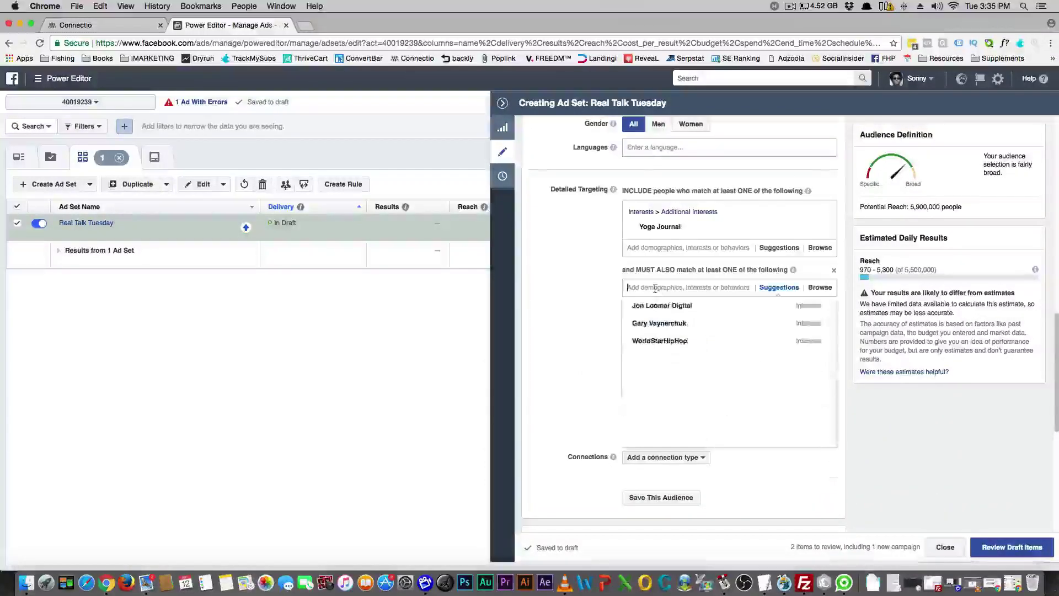
text(Yoga Today)
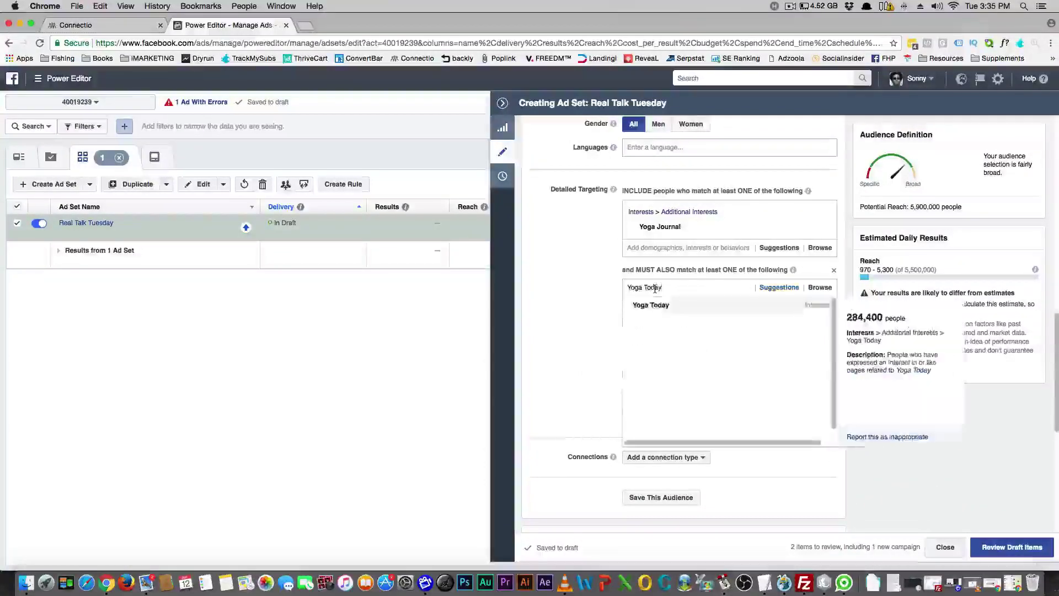
click(659, 311)
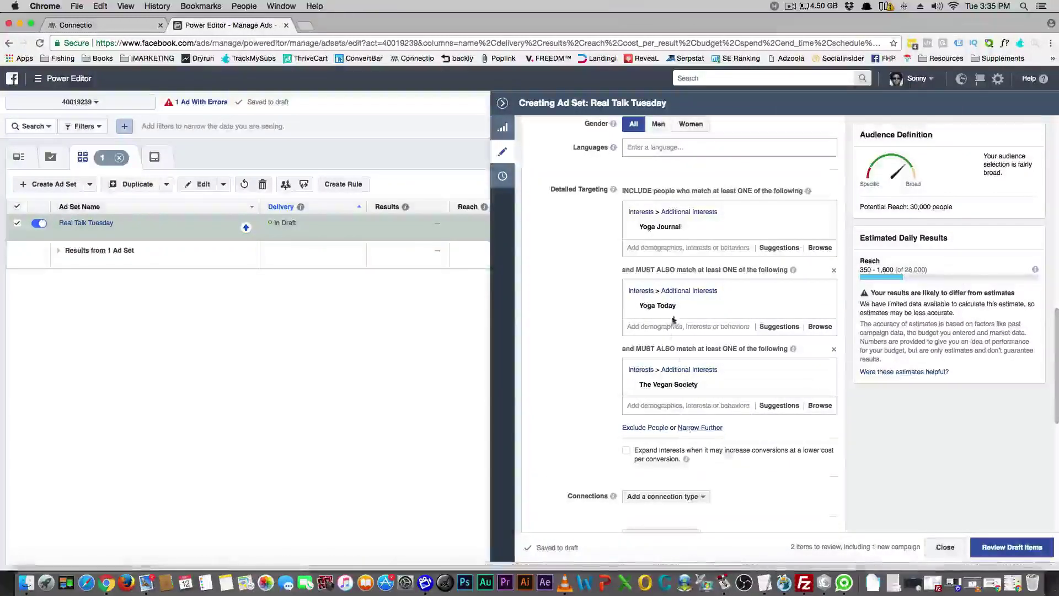
click(650, 326)
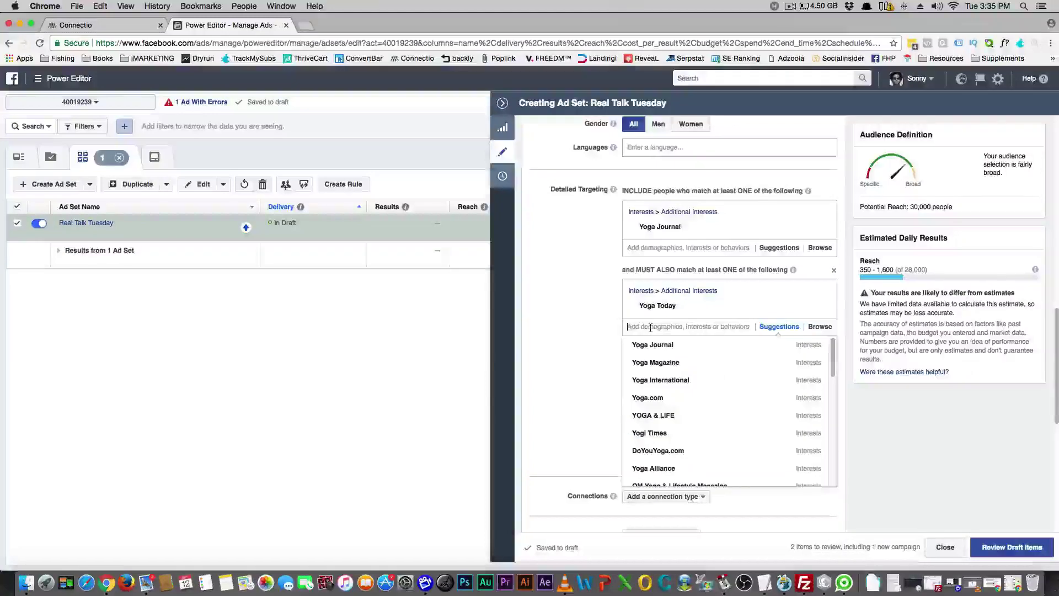
click(657, 380)
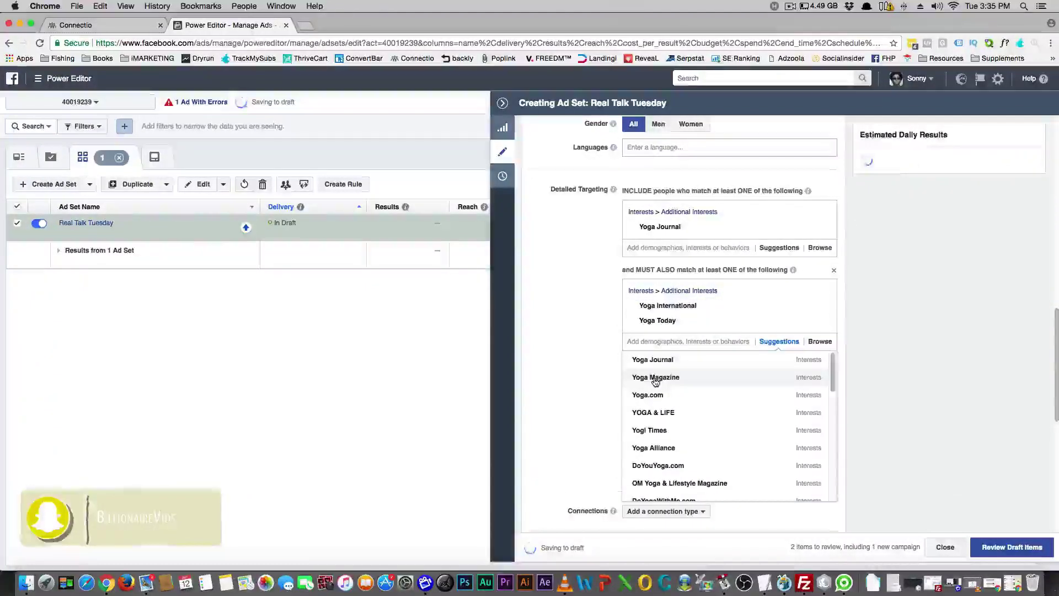
double_click(911, 206)
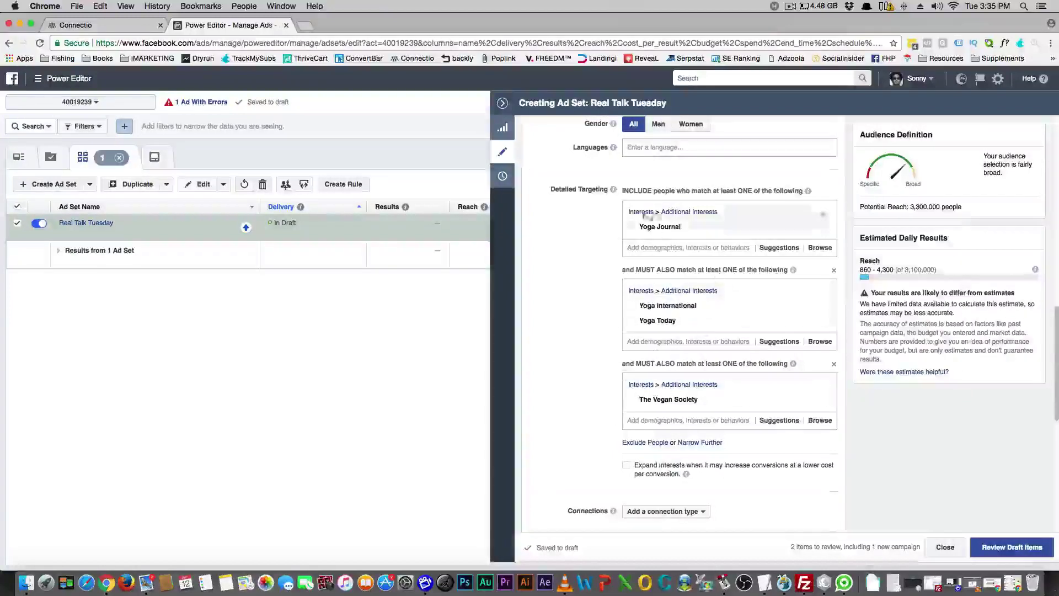
mouse_move(673, 321)
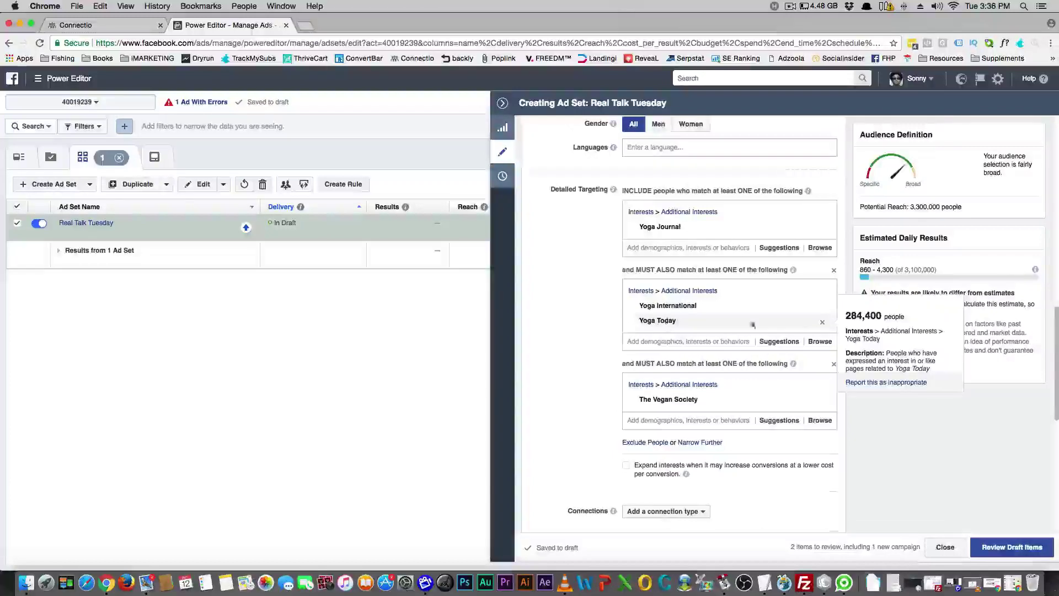
- Replace the second group's Yoga Today and Yoga International with the Yoga interest
click(822, 325)
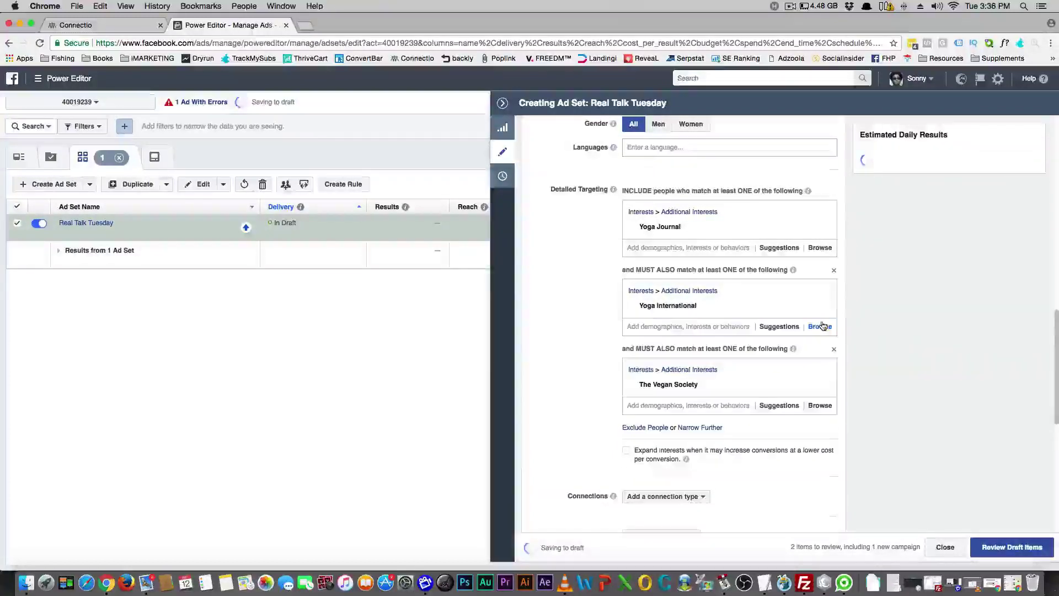
click(825, 310)
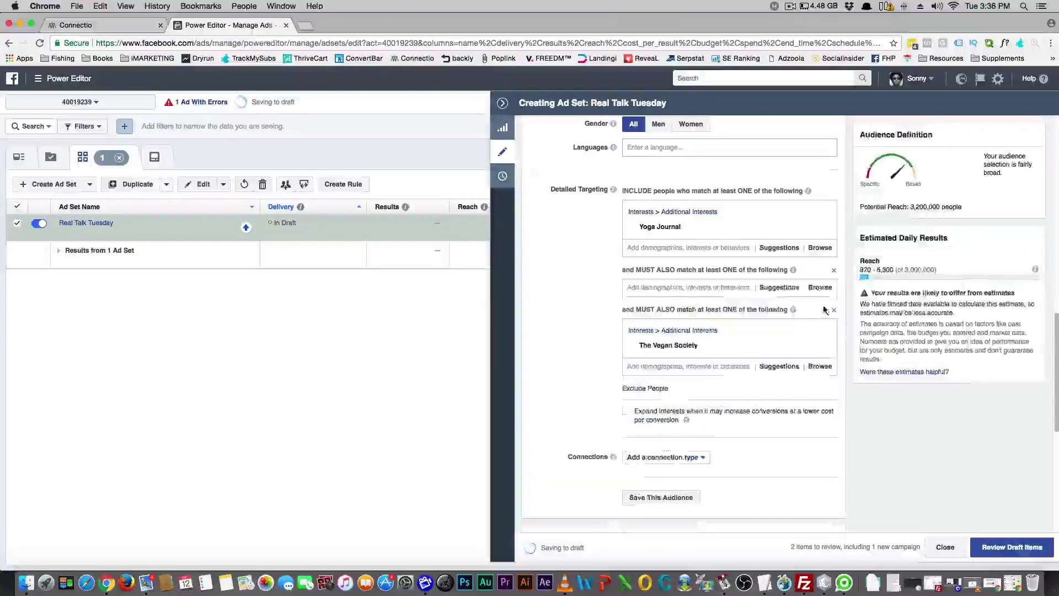
click(665, 287)
text(yo)
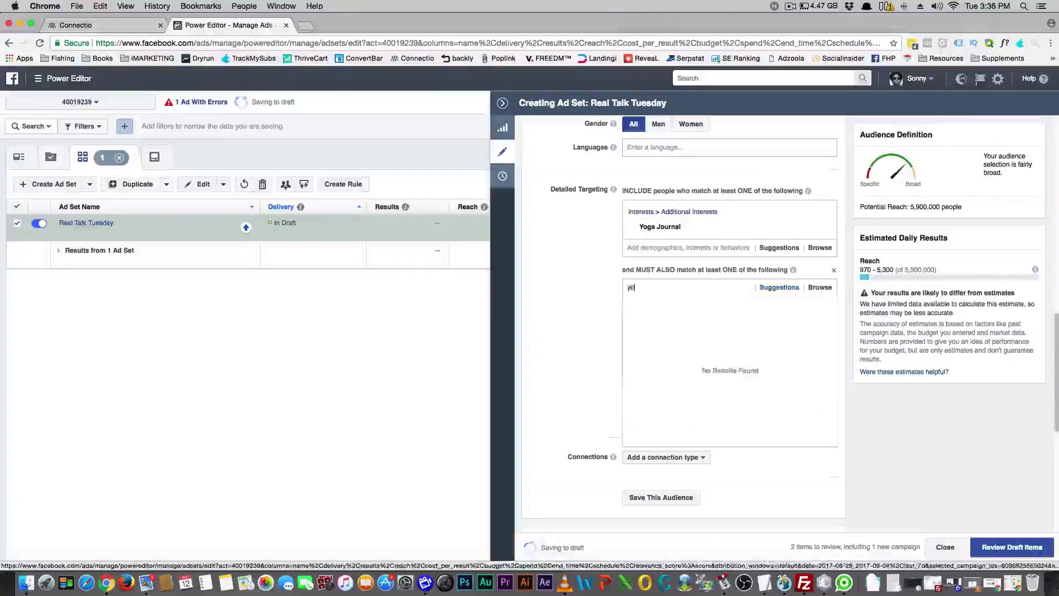
text(ga)
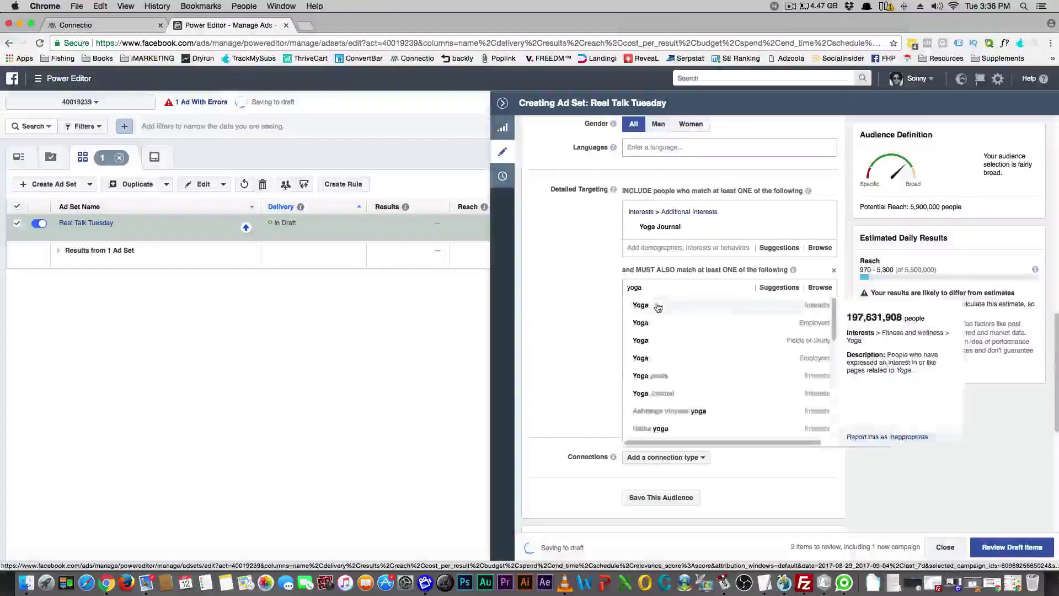
click(656, 306)
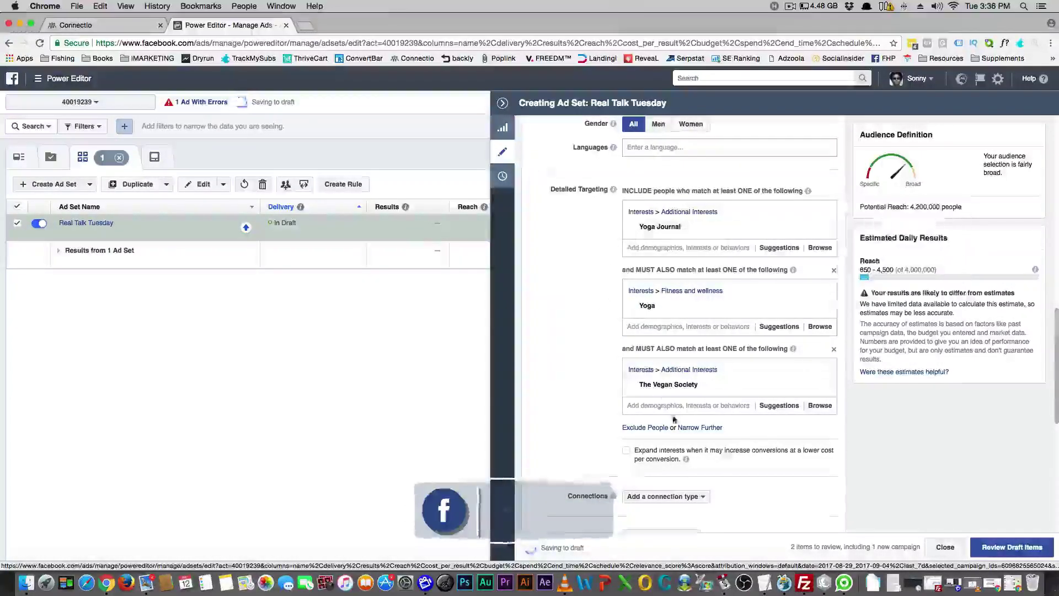
- Swap The Vegan Society for Yoga Today in the third group, narrowing reach to 56,000
mouse_move(820, 387)
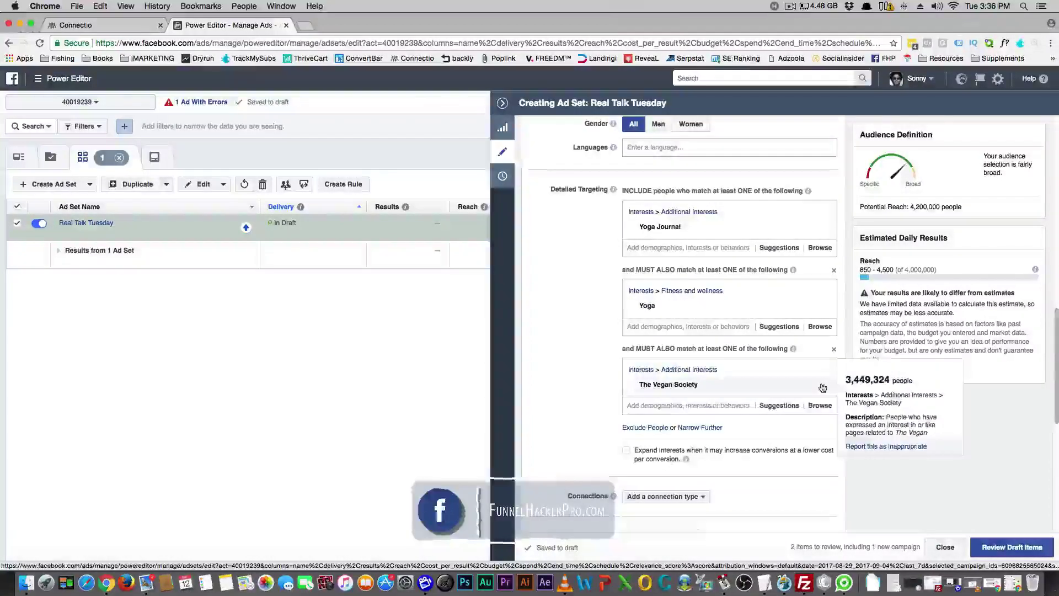
click(822, 386)
click(666, 367)
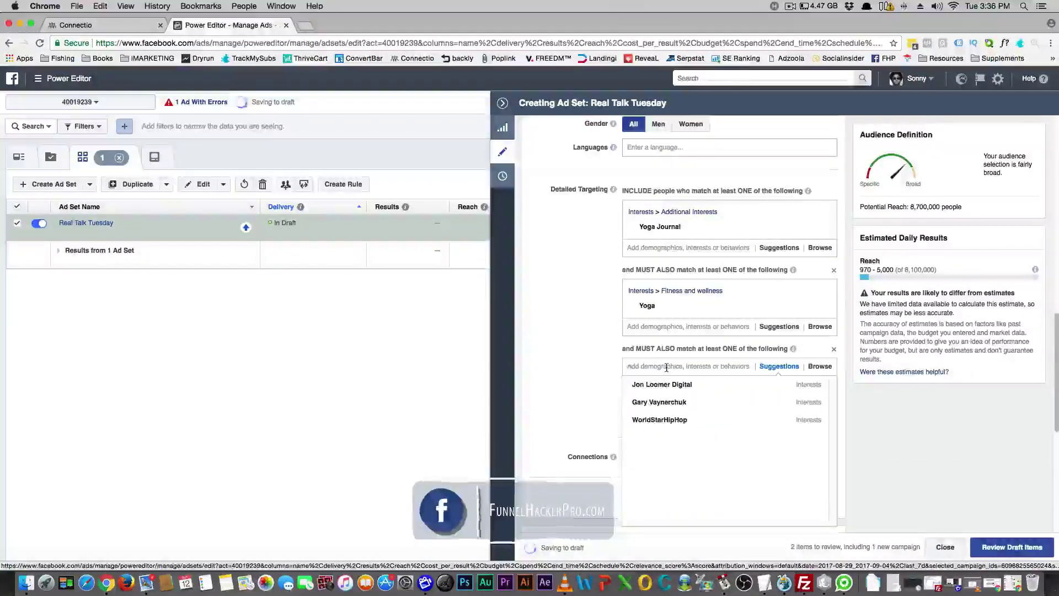
text(Yoga Today)
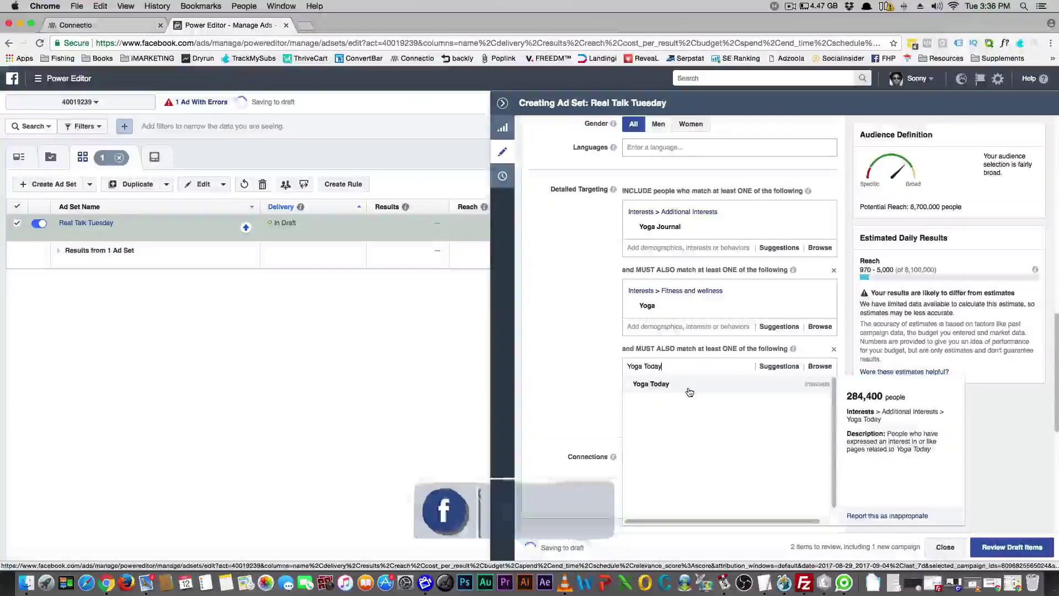
click(690, 389)
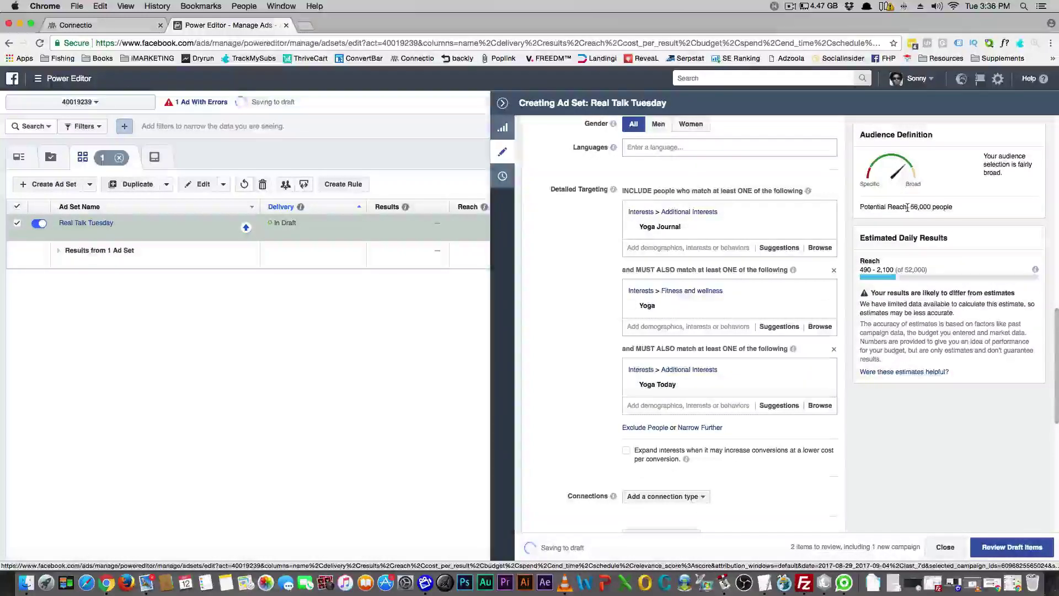
drag(910, 207, 942, 208)
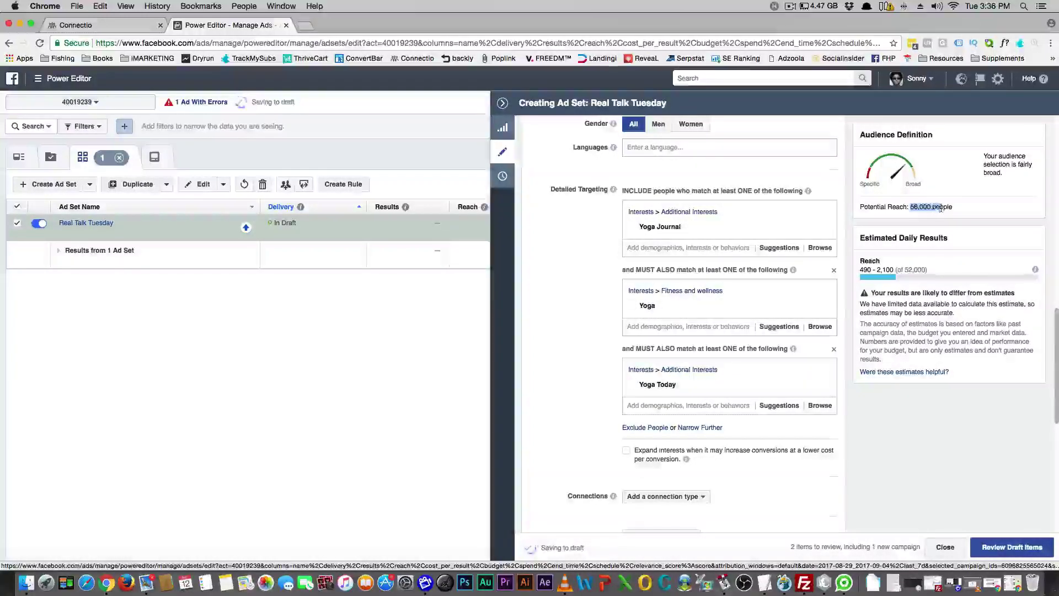
click(926, 208)
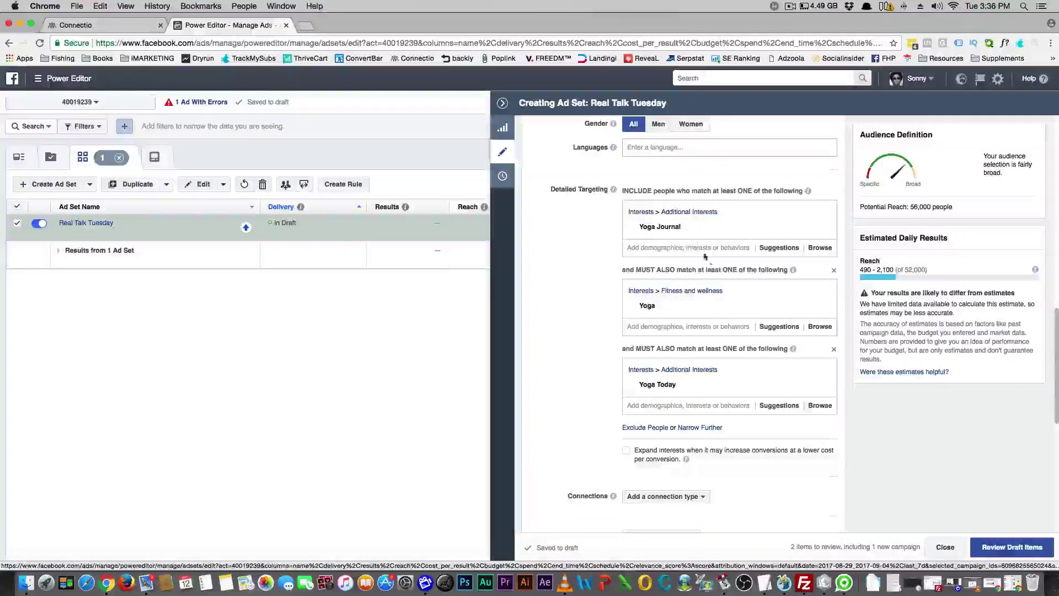
mouse_move(658, 307)
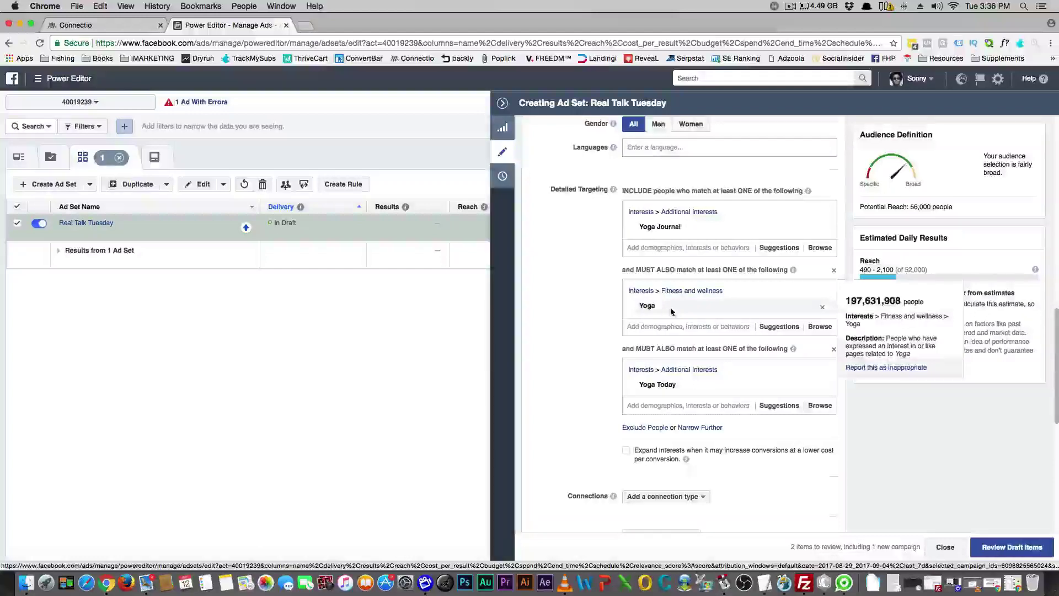
mouse_move(663, 389)
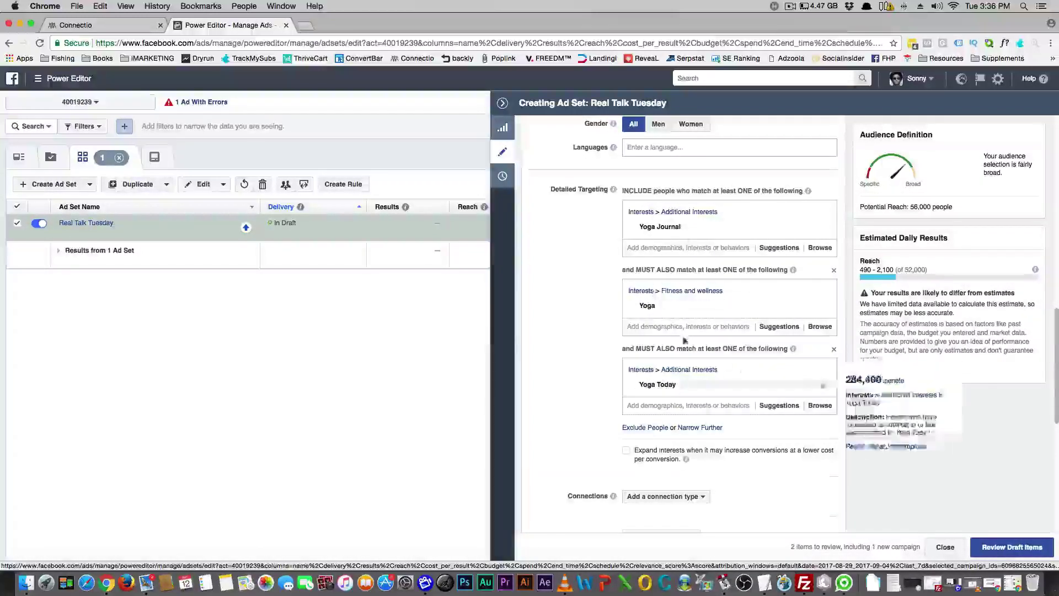
mouse_move(714, 388)
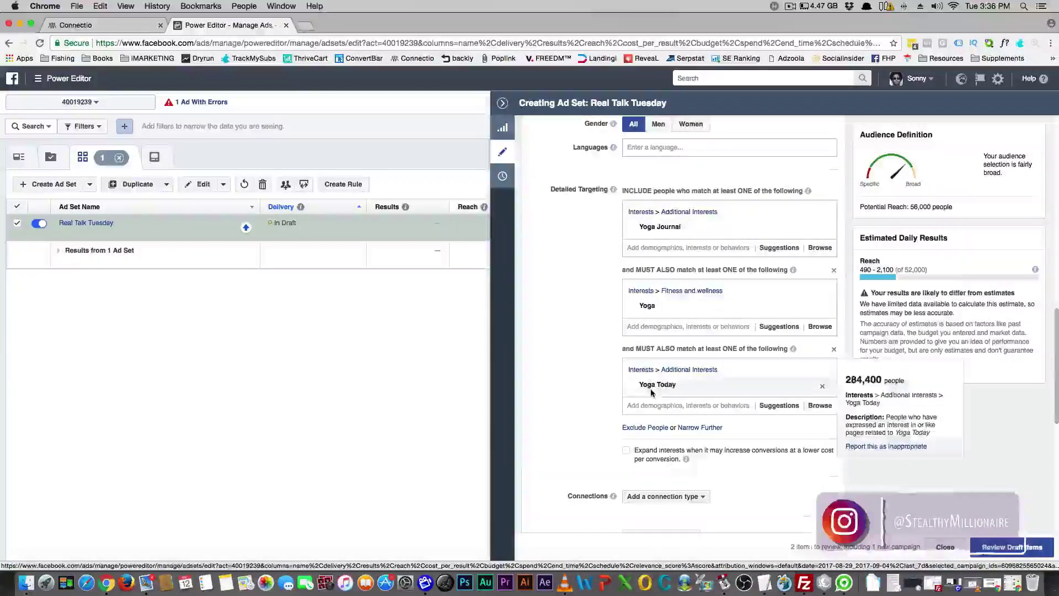
- Fill the second group with Spirituality, Mindfulness and Personal development, dropping Meditation and Yoga
click(677, 328)
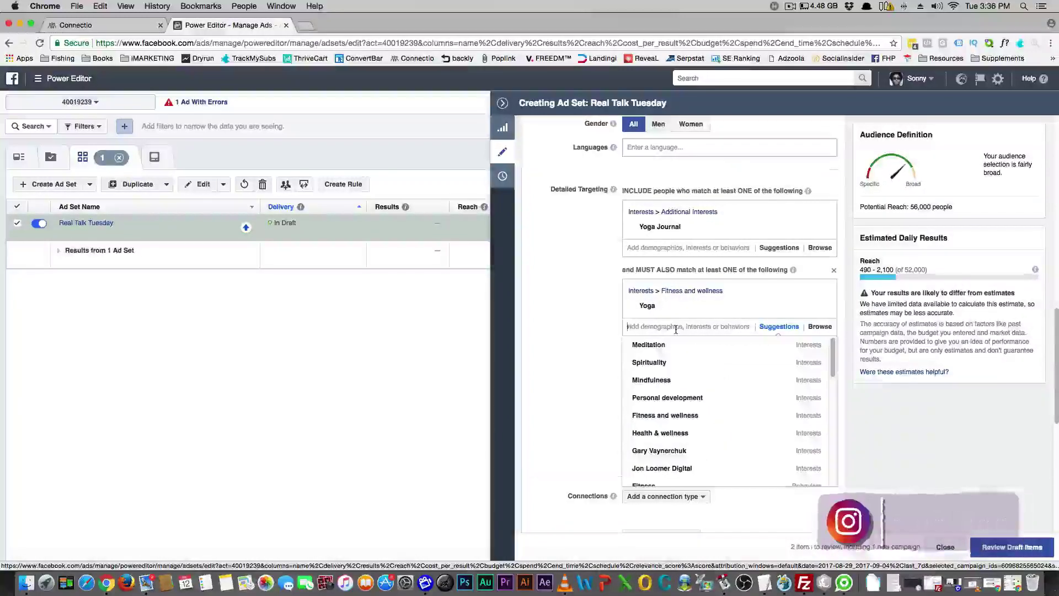
mouse_move(677, 348)
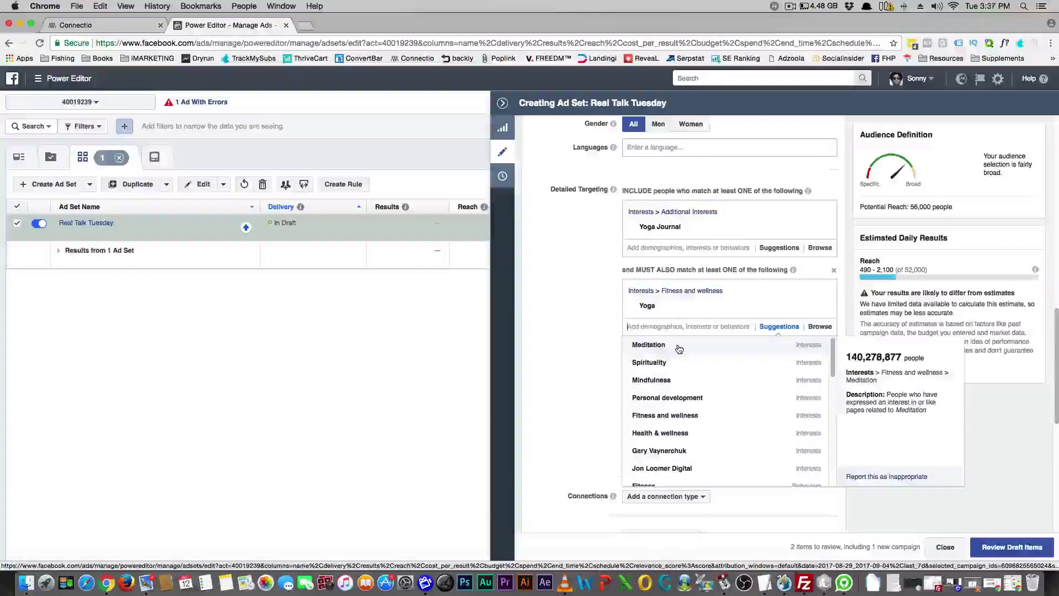
click(679, 347)
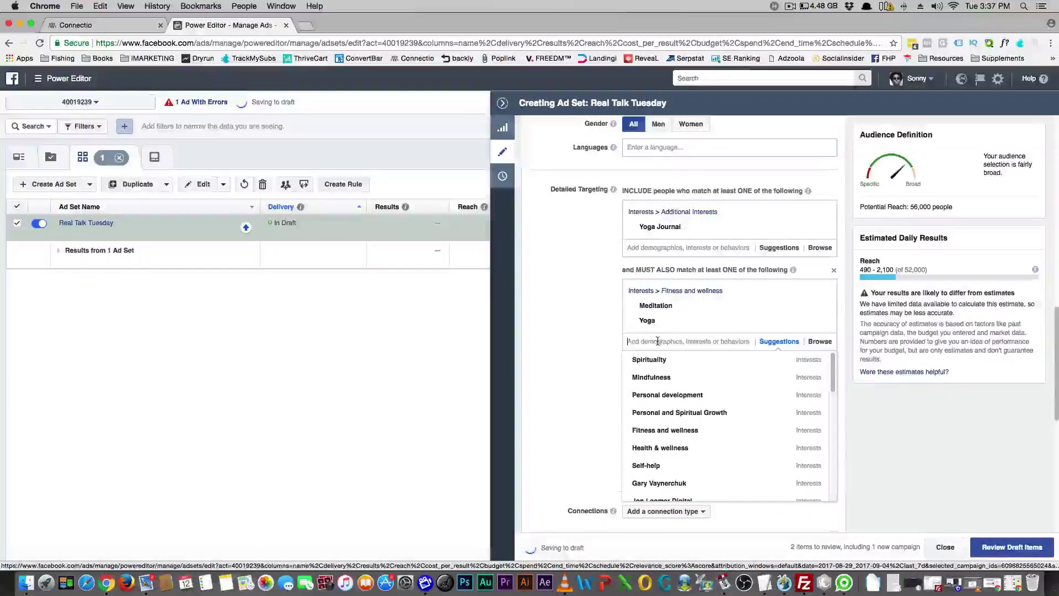
click(660, 361)
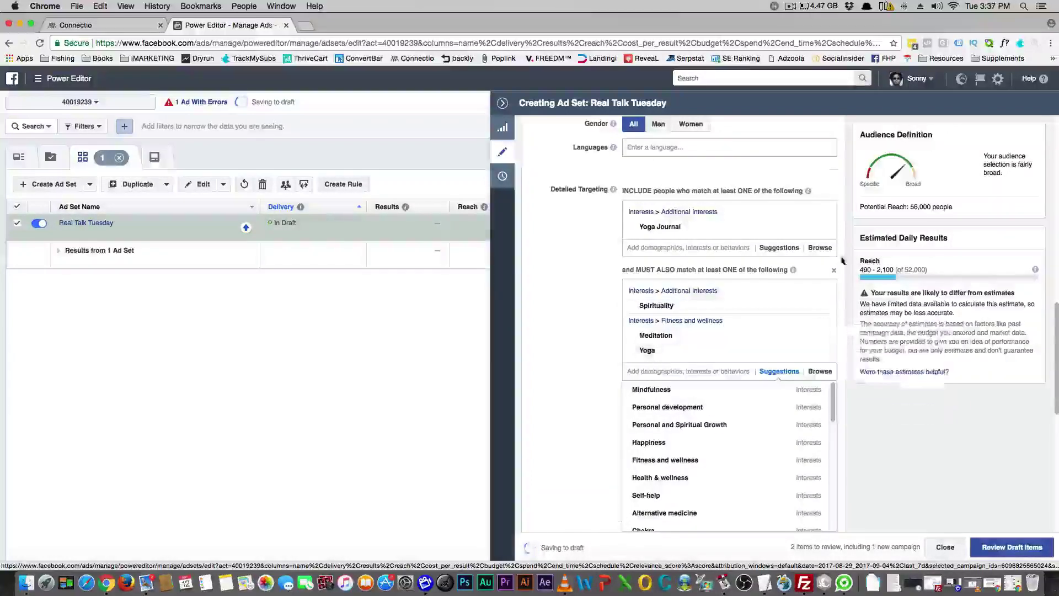
click(664, 390)
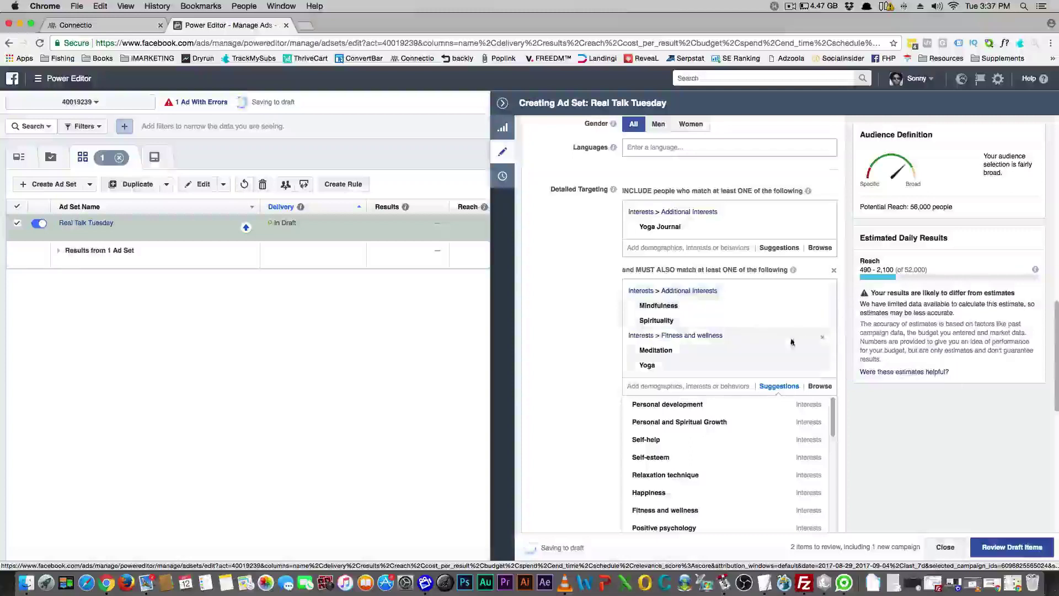
click(823, 338)
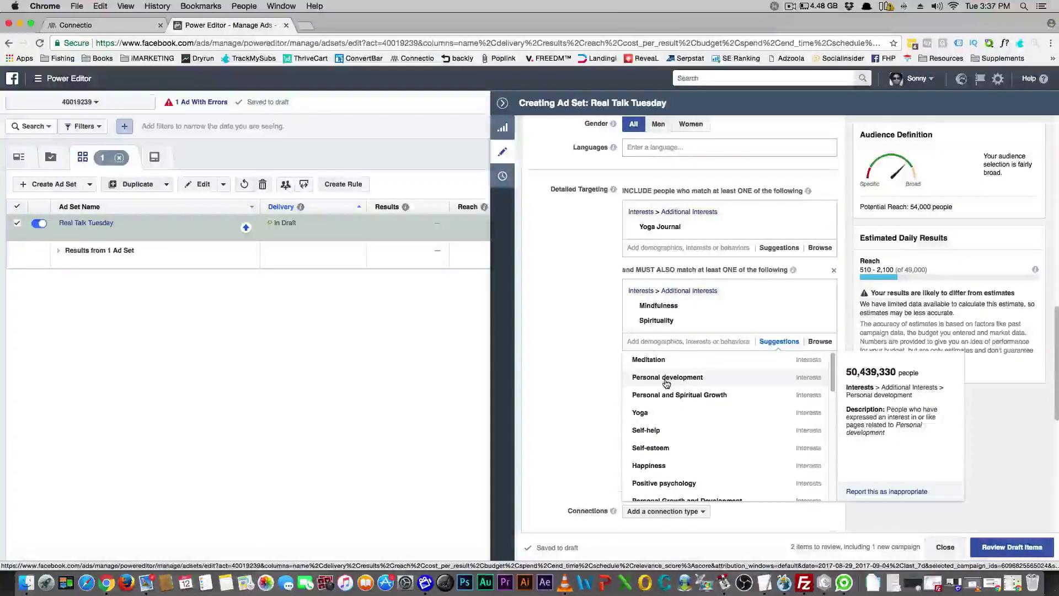
click(666, 381)
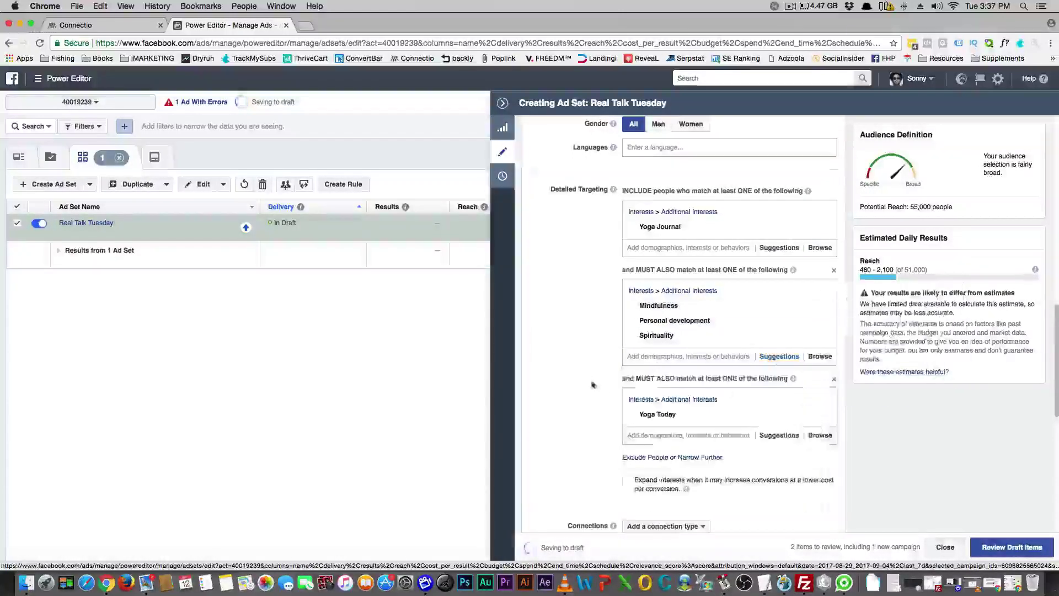
- Remove Yoga Today from group three and Spirituality, Personal development, Mindfulness from group two
mouse_move(761, 419)
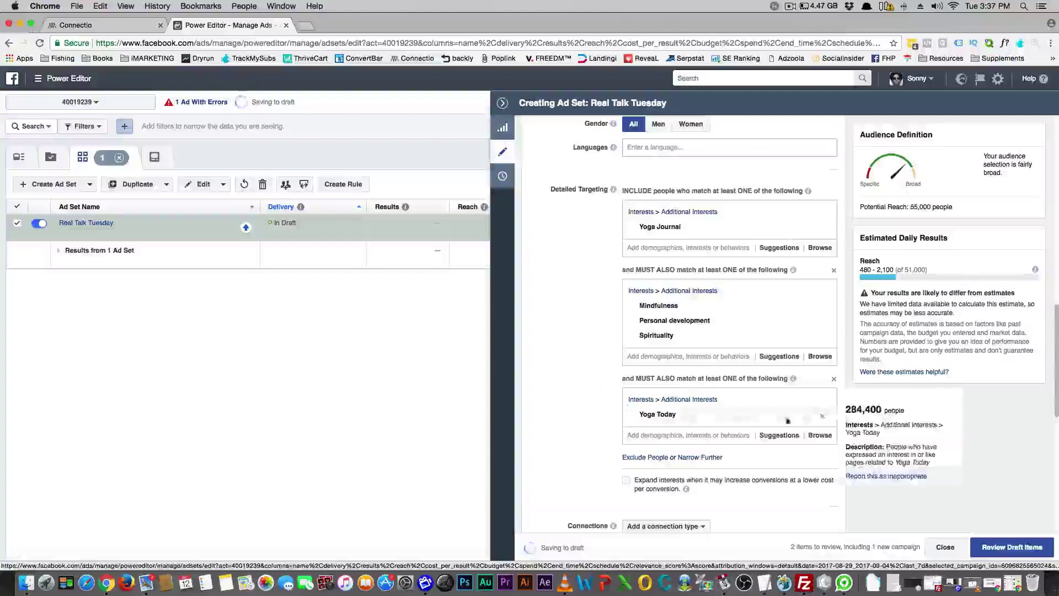
click(821, 418)
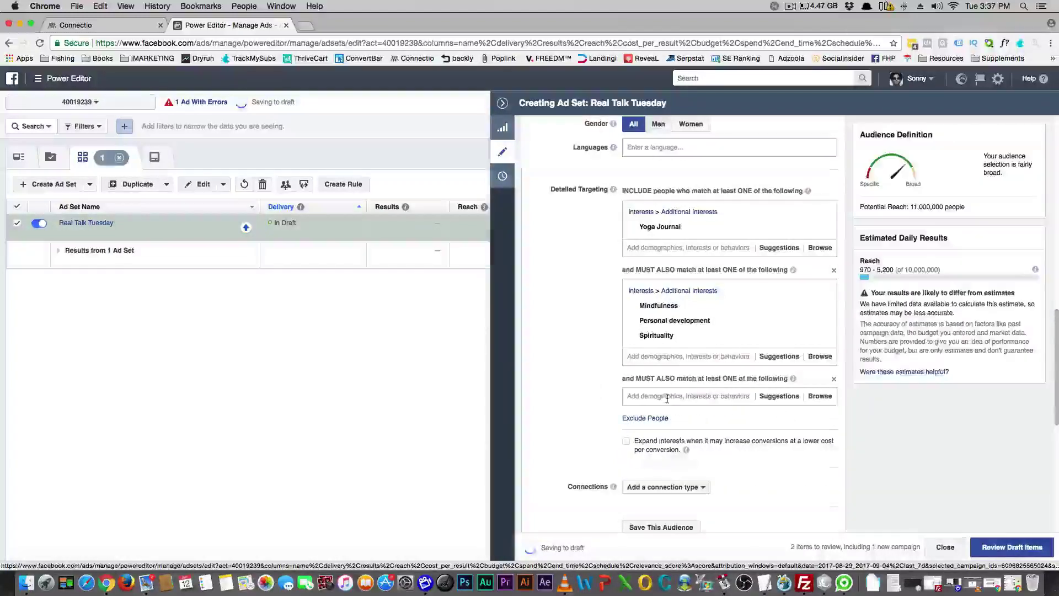
mouse_move(804, 333)
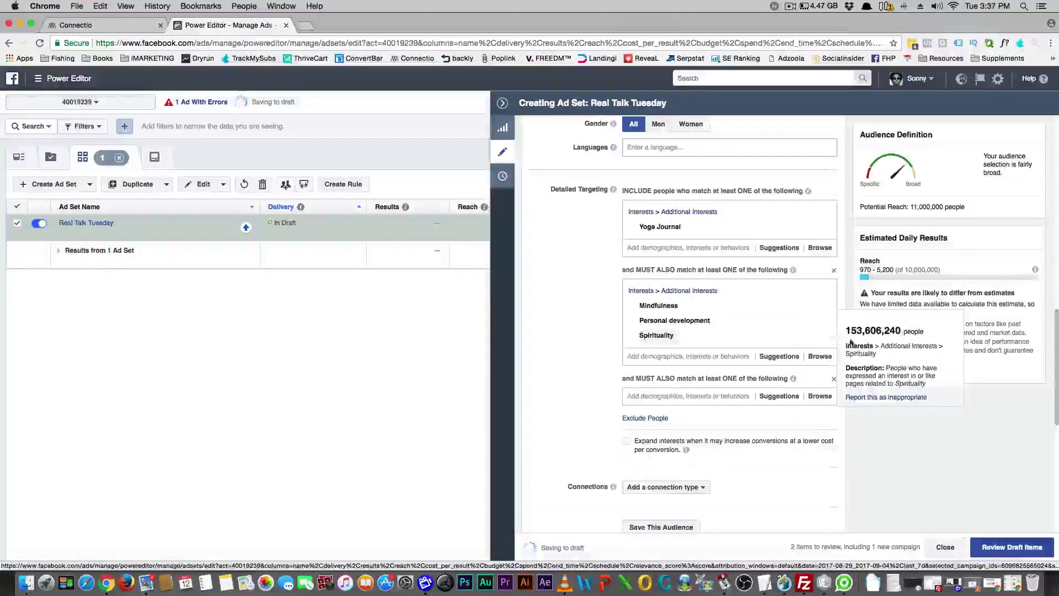
click(824, 338)
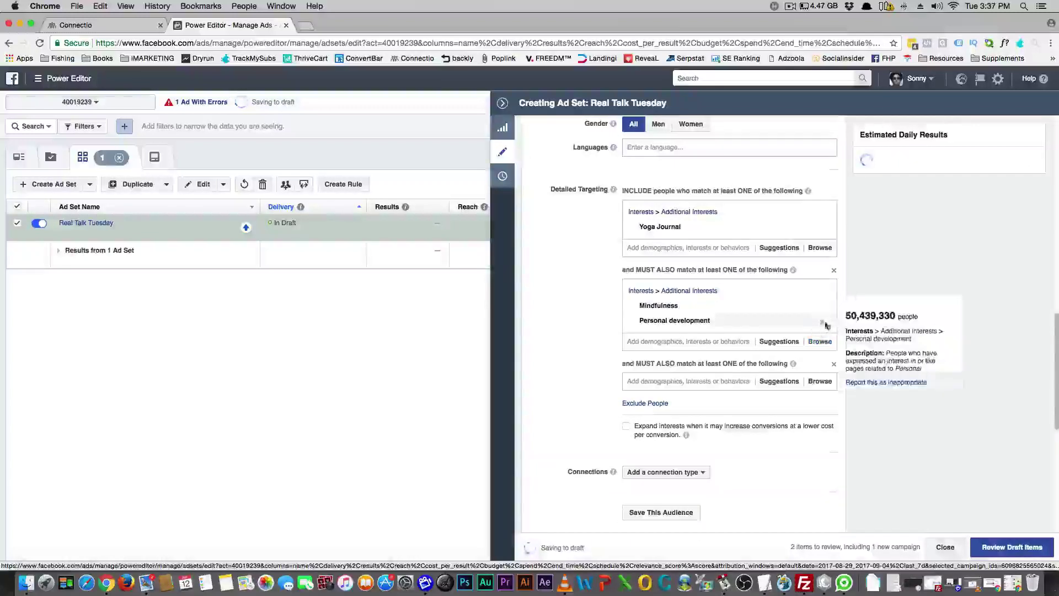
click(822, 324)
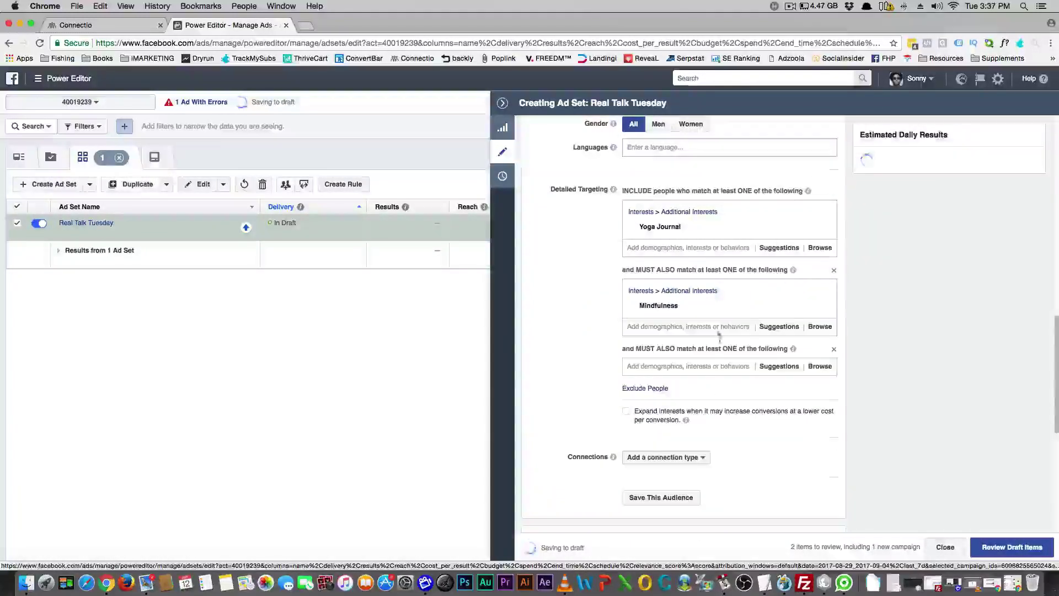
click(824, 308)
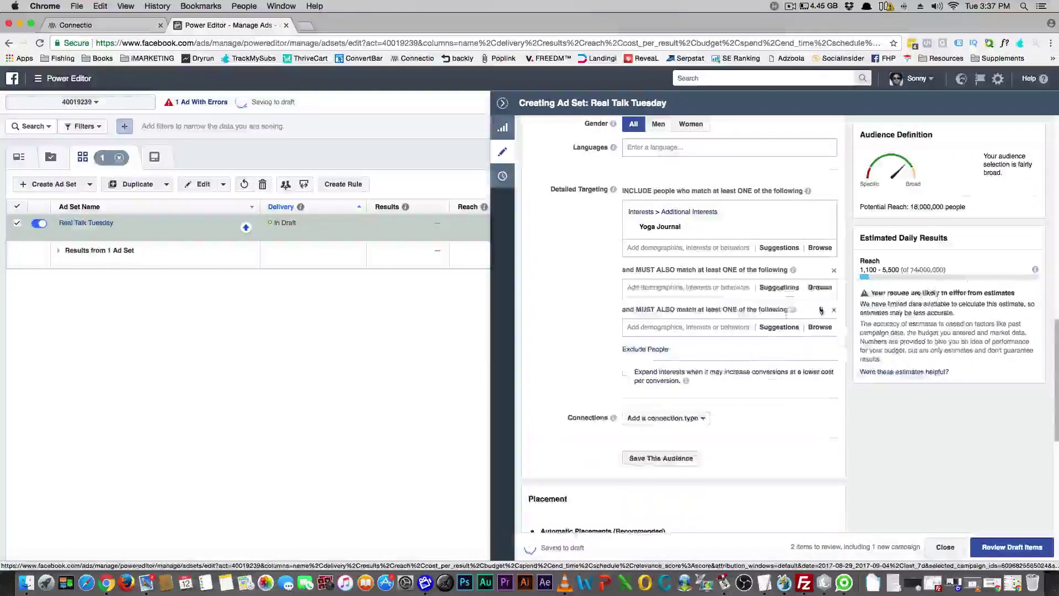
- Add Yoga to the second group and Mindfulness to the third, reaching 5,700,000
click(667, 286)
text(yoga)
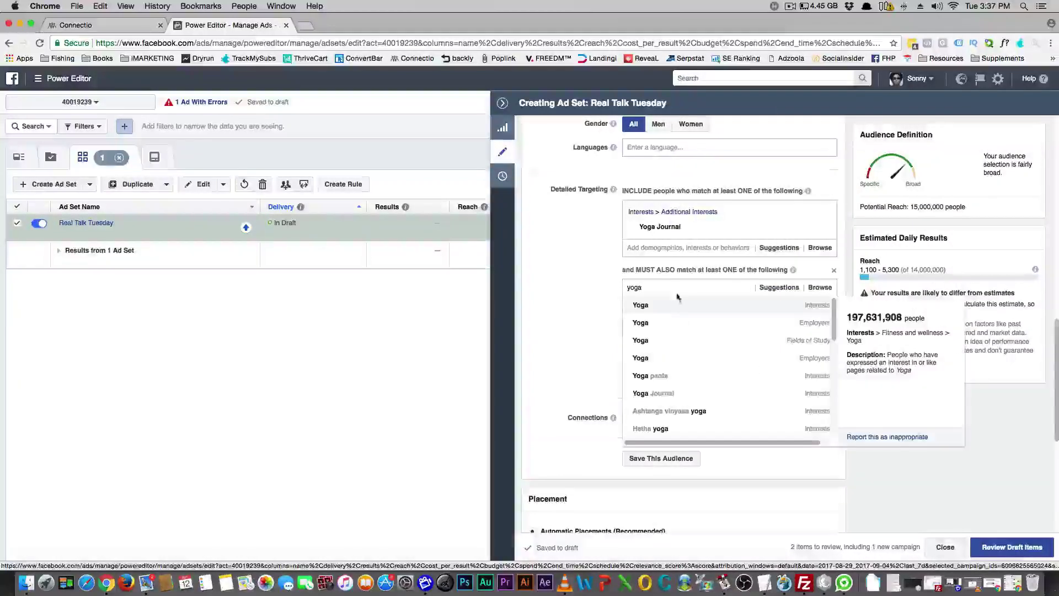
click(673, 306)
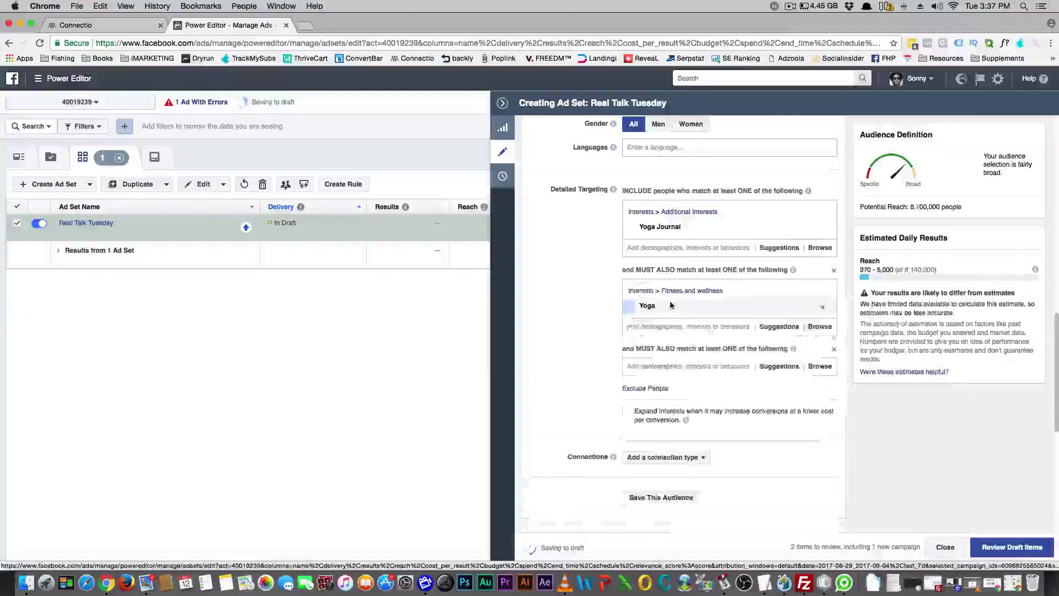
click(651, 365)
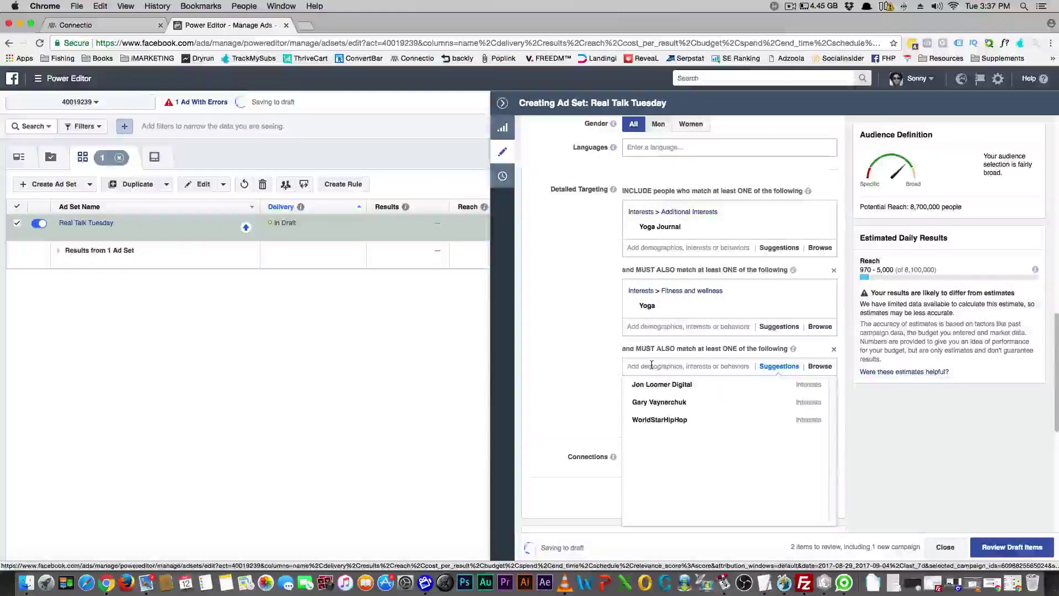
text(mi)
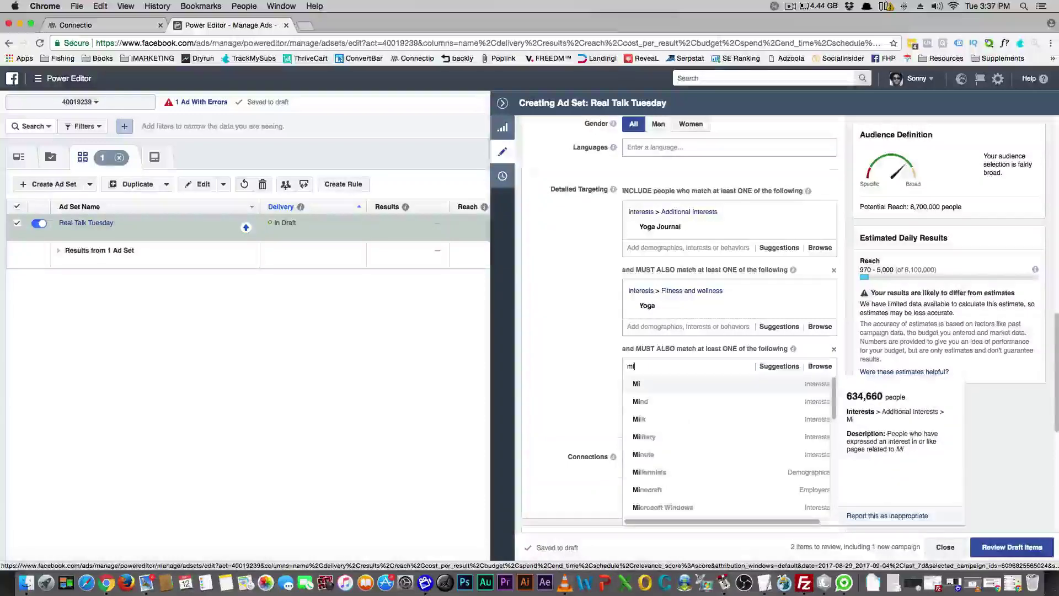
text(nd)
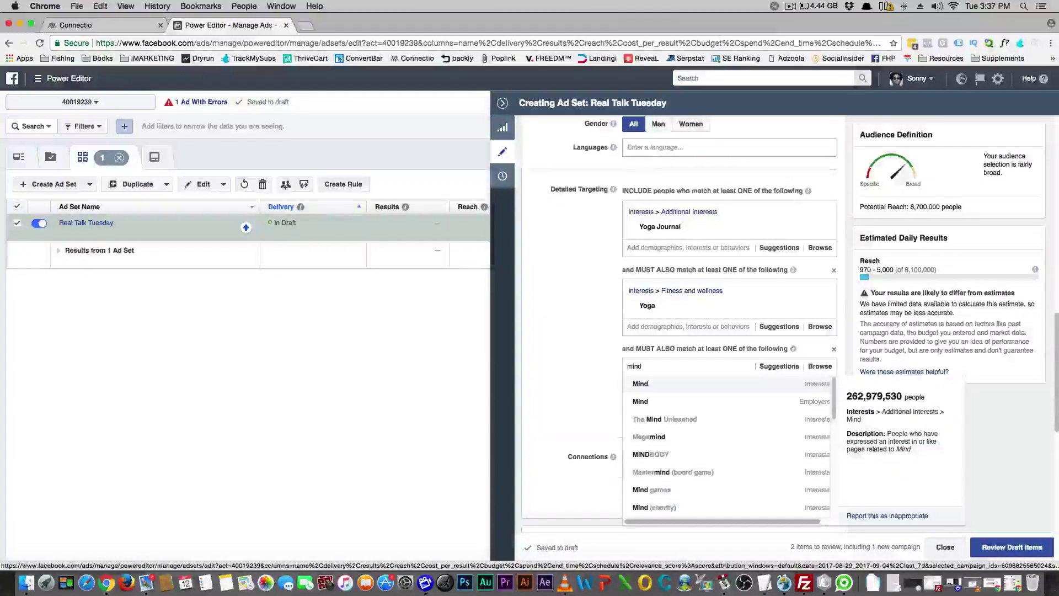
text(fulness)
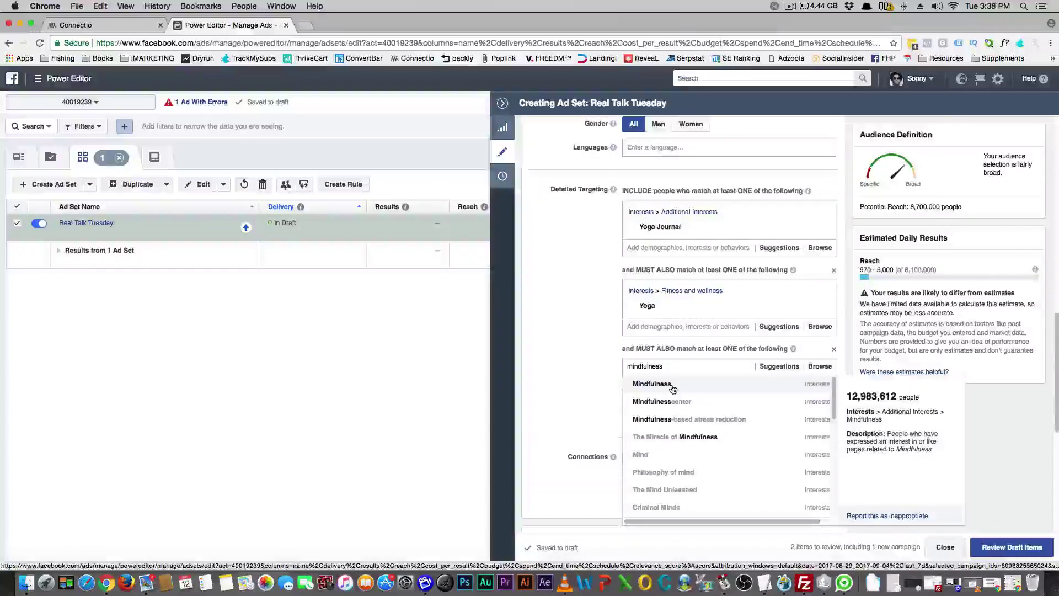
click(673, 386)
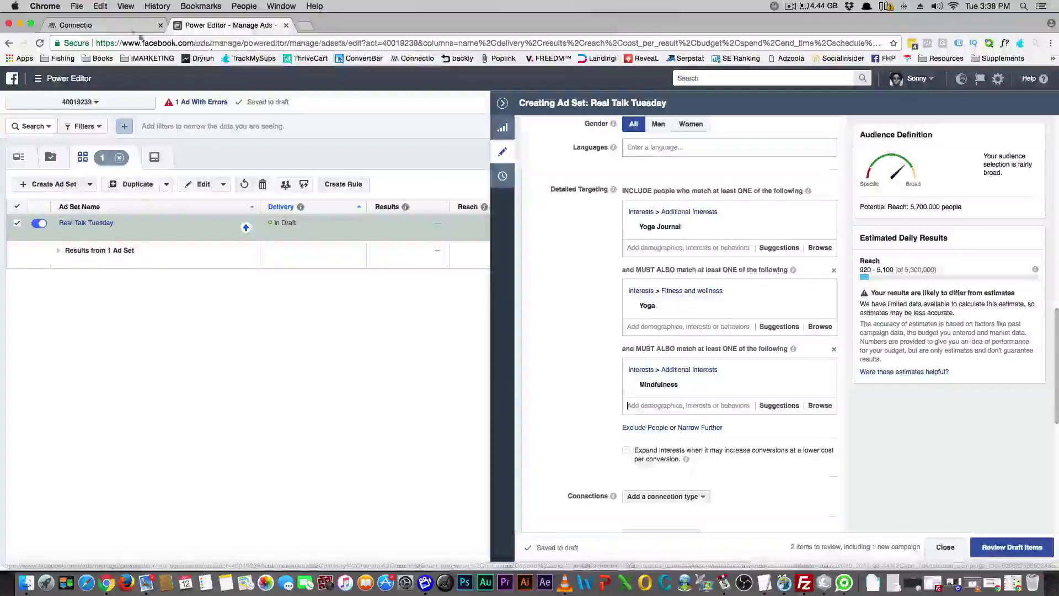
click(83, 25)
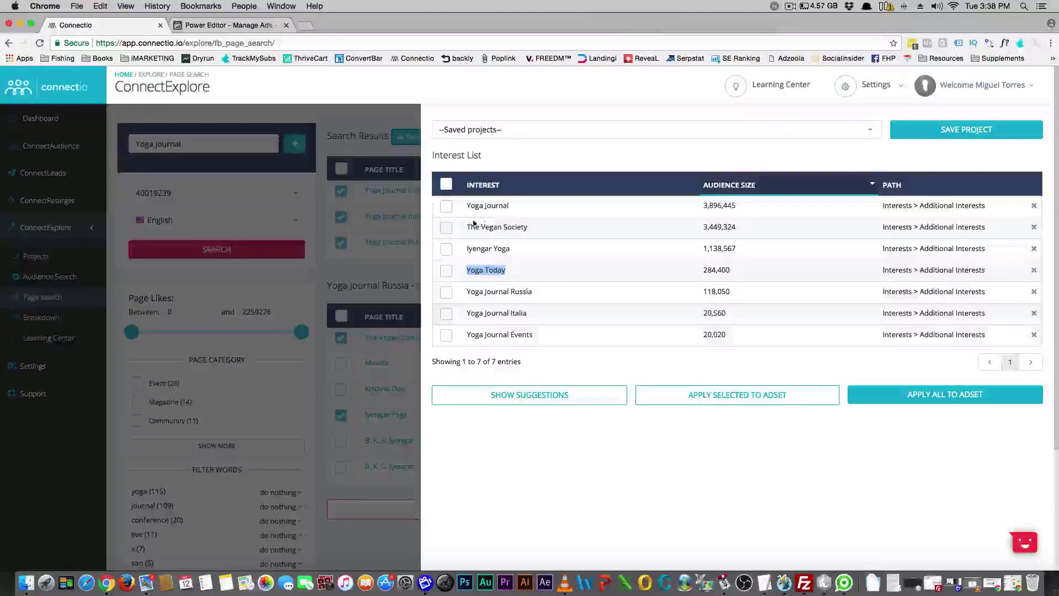
click(469, 251)
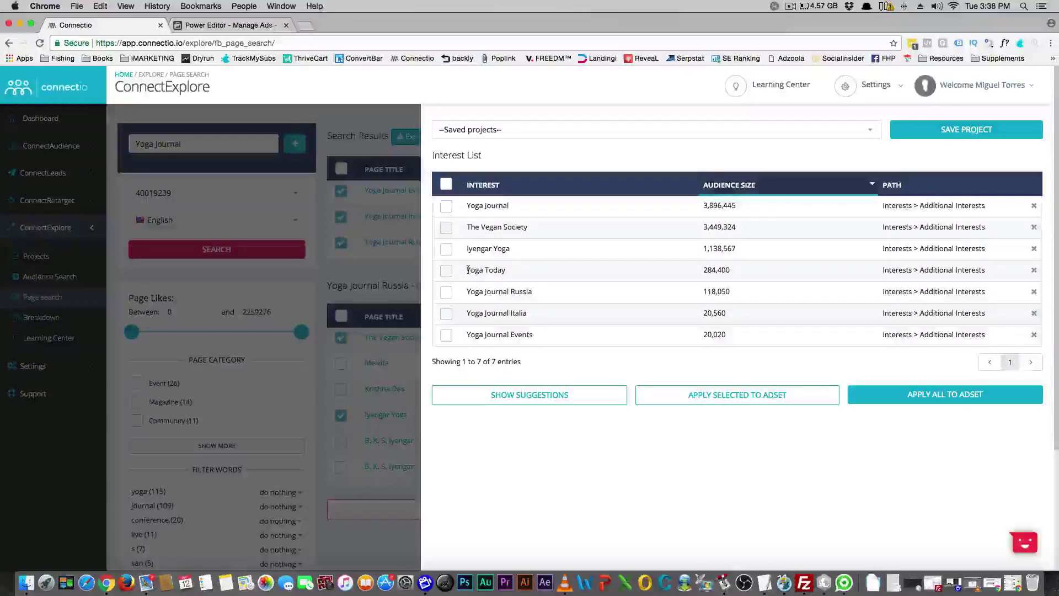
click(499, 291)
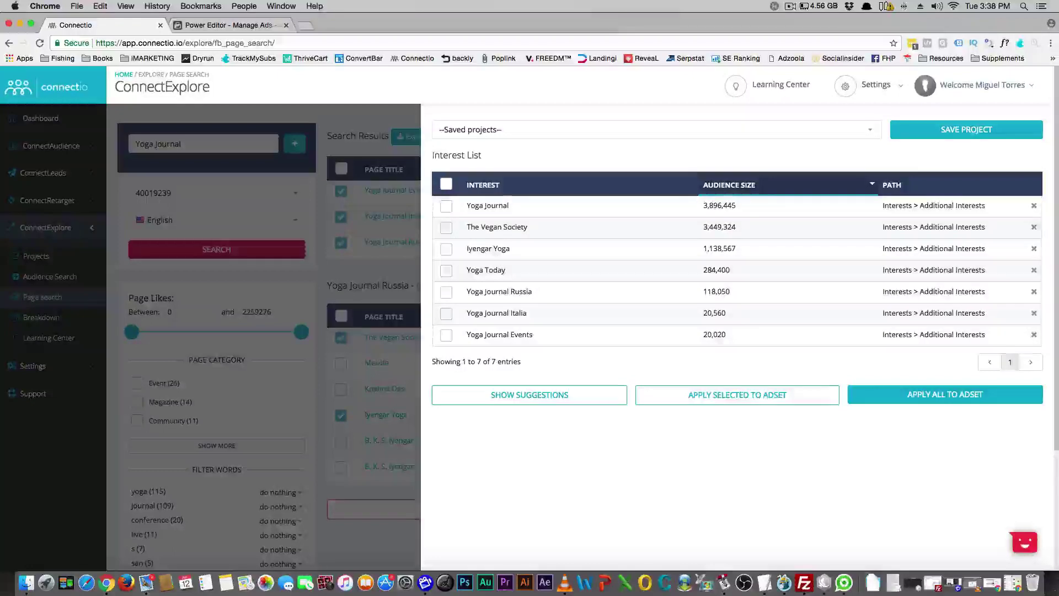
click(228, 25)
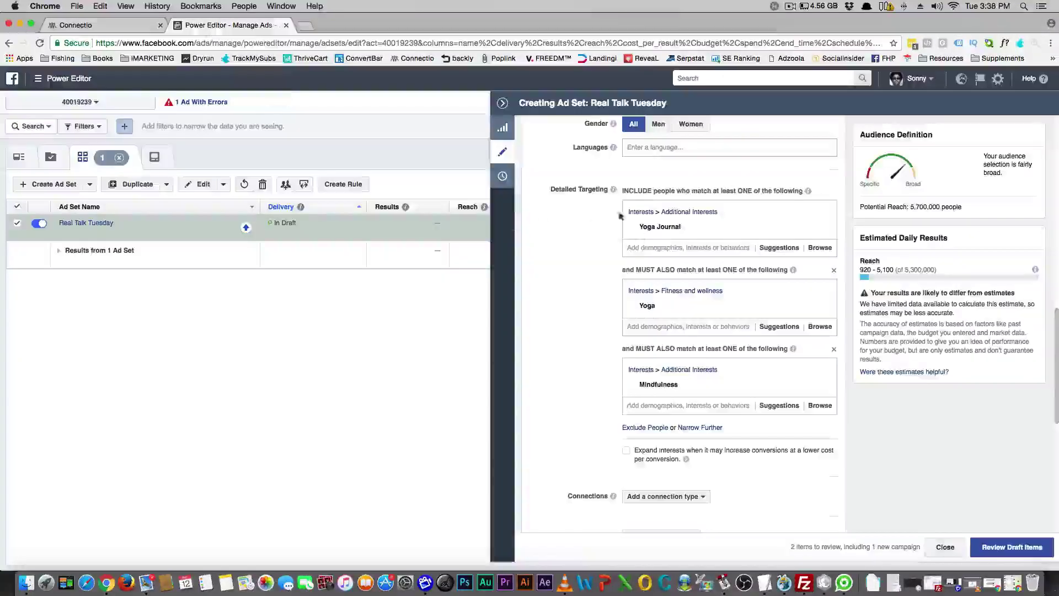
mouse_move(670, 228)
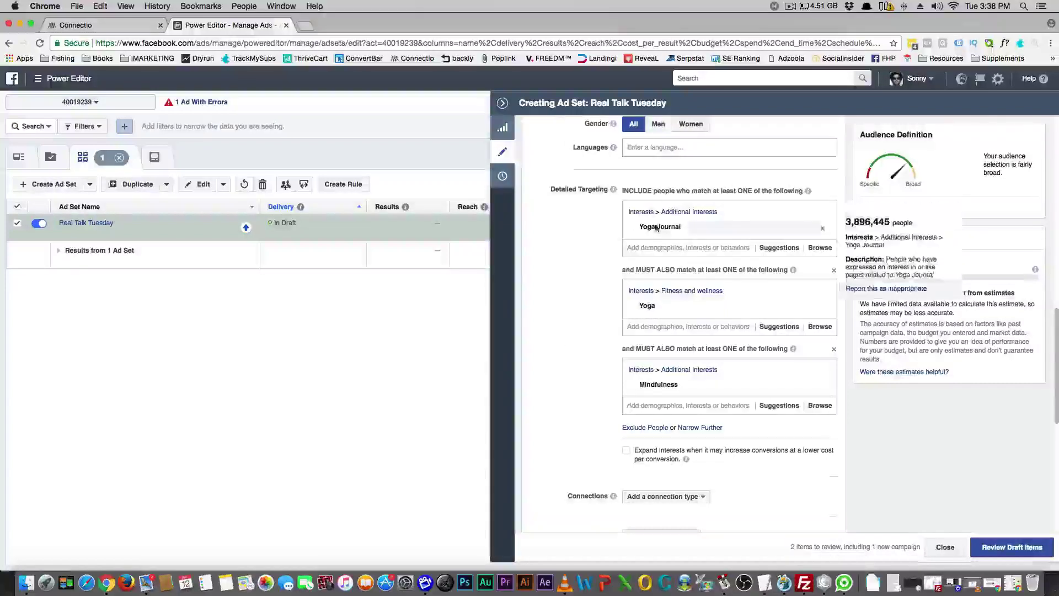
mouse_move(650, 310)
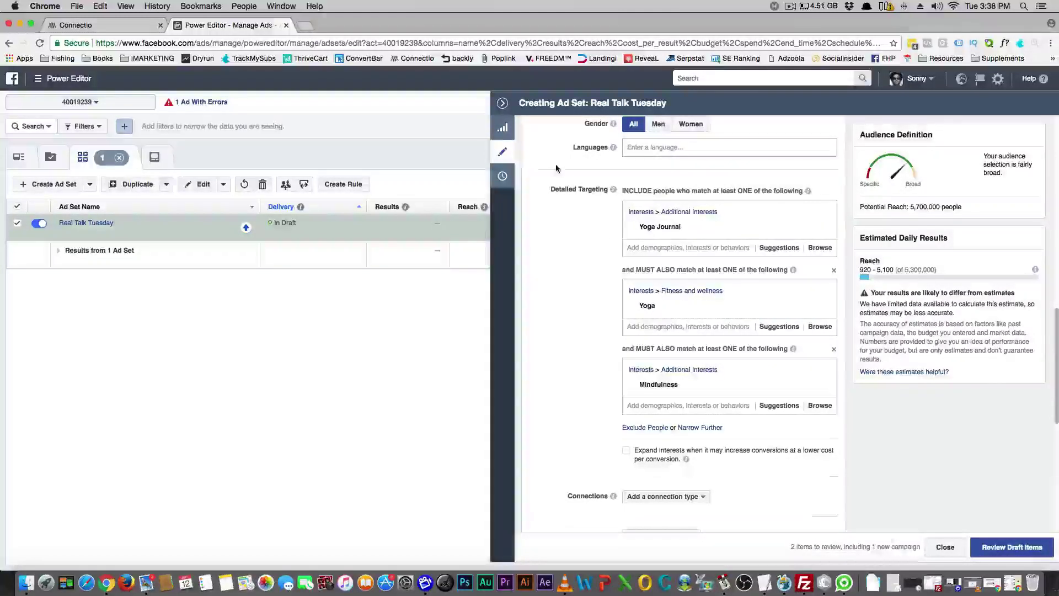
scroll(548, 246, up, 6)
scroll(548, 245, up, 6)
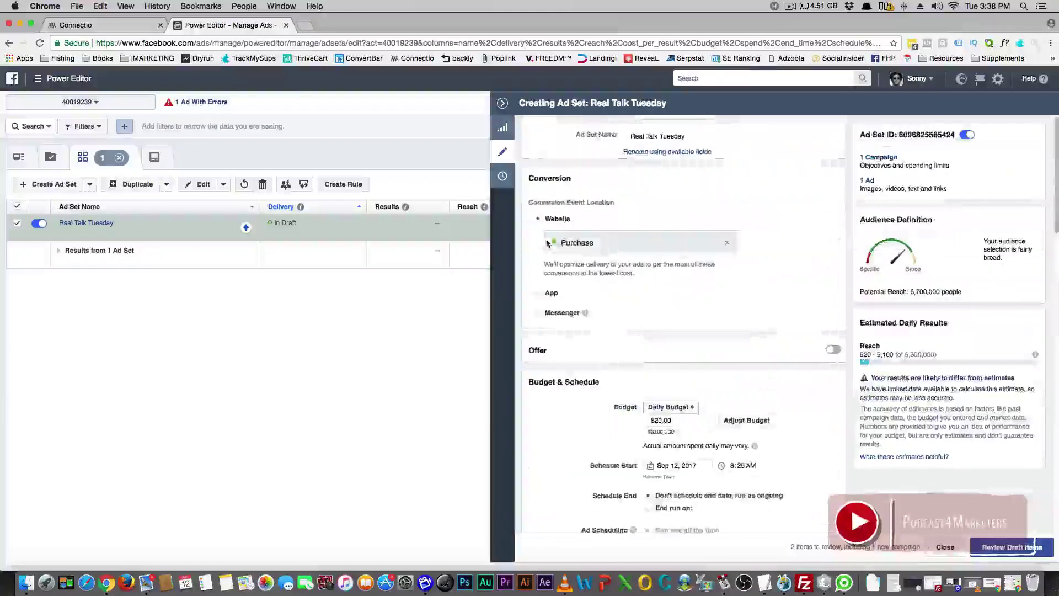
scroll(645, 261, down, 1)
scroll(633, 284, down, 5)
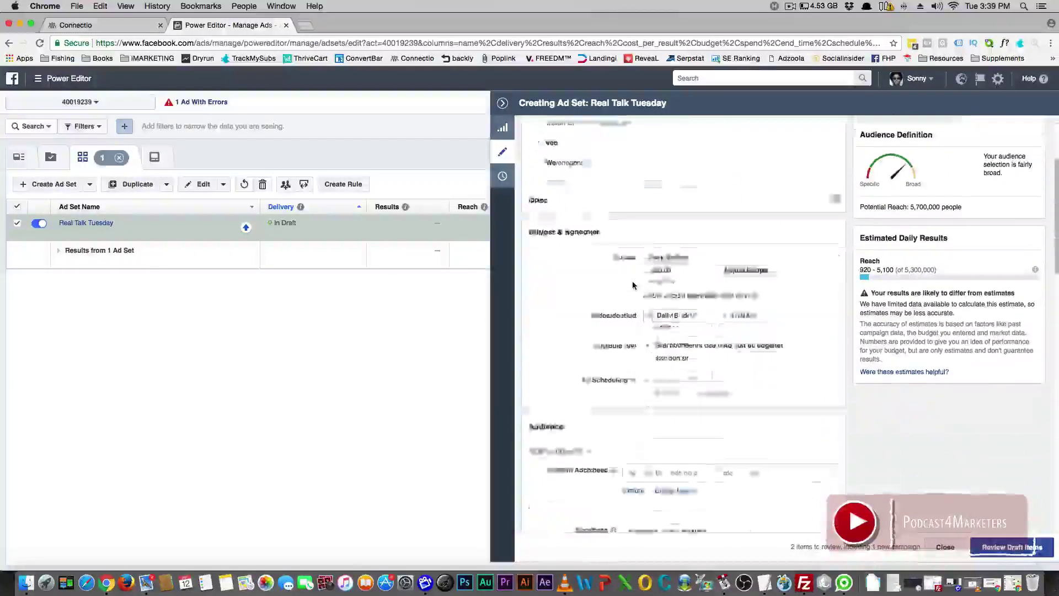
click(649, 325)
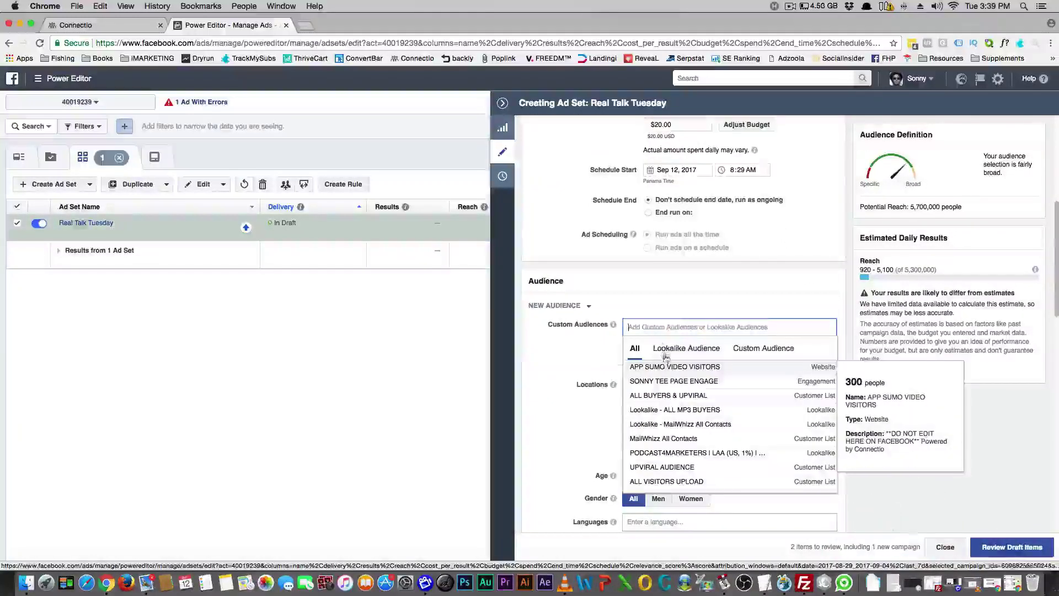
click(674, 411)
click(568, 369)
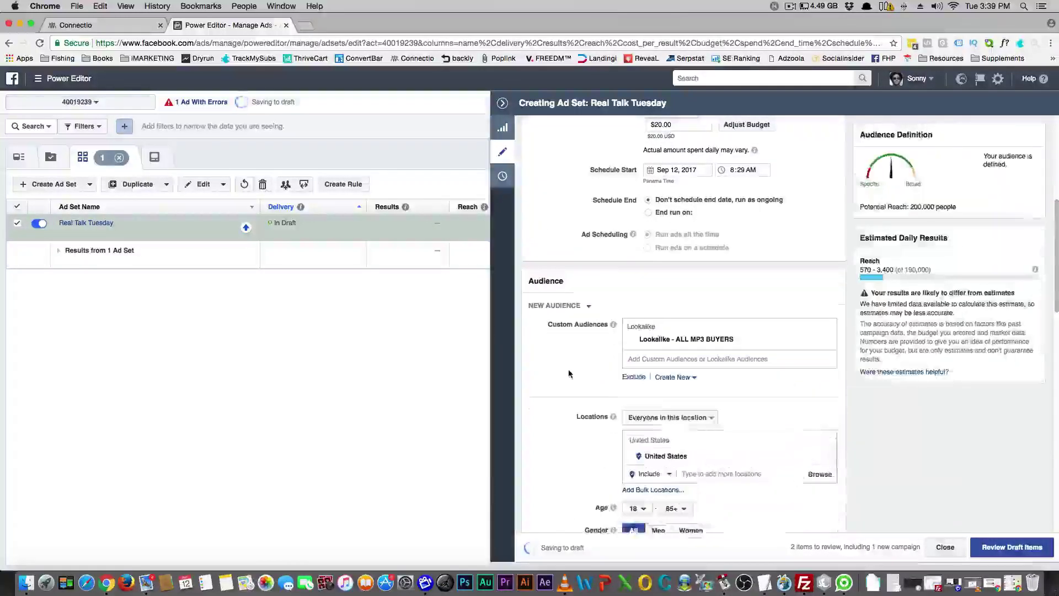
scroll(569, 373, down, 1)
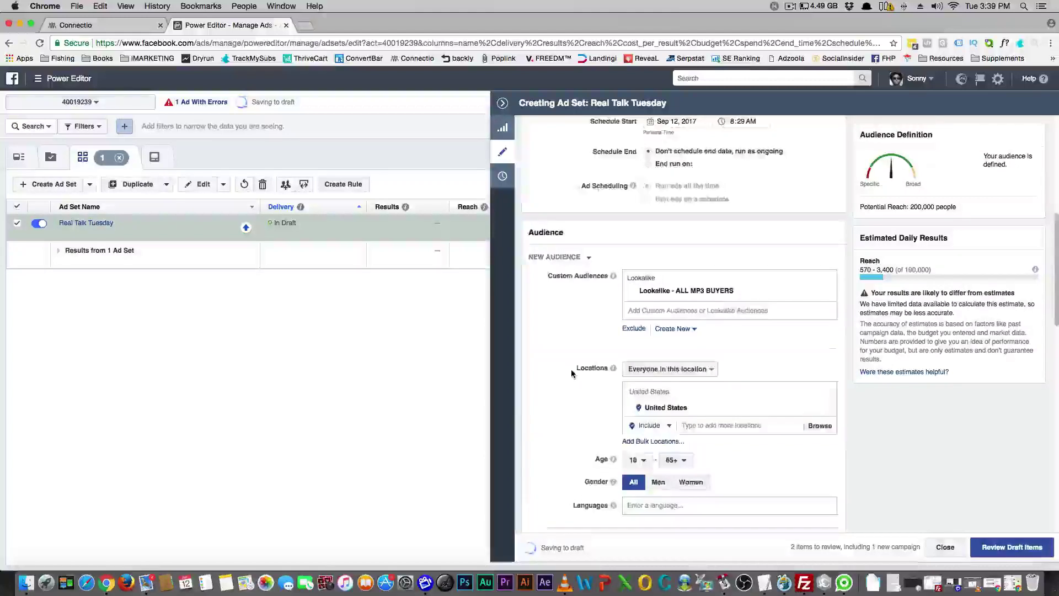
scroll(571, 373, down, 4)
scroll(572, 369, up, 2)
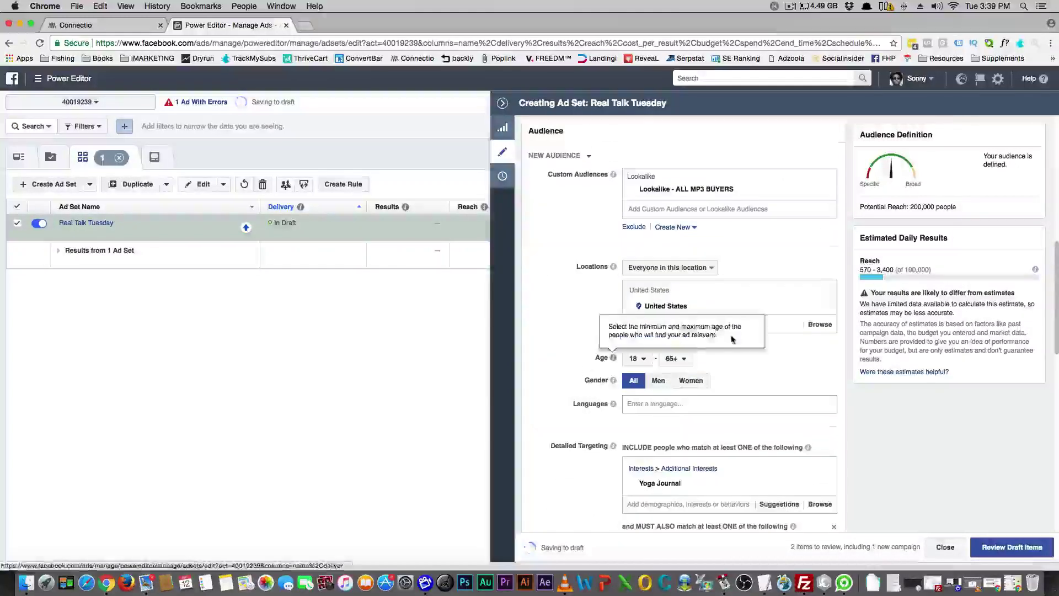
click(955, 205)
scroll(580, 344, down, 3)
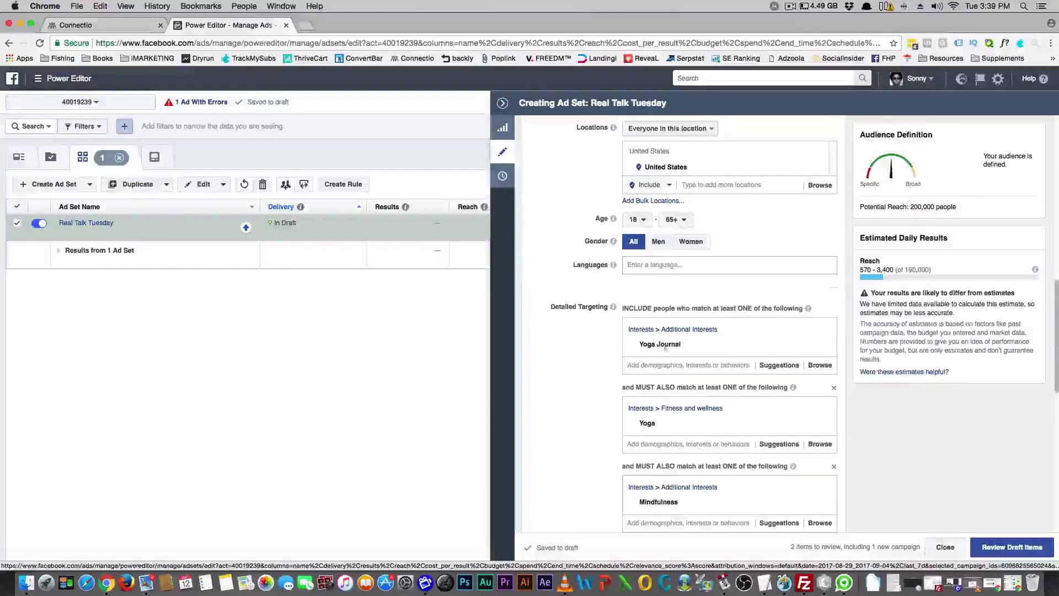
scroll(673, 345, down, 3)
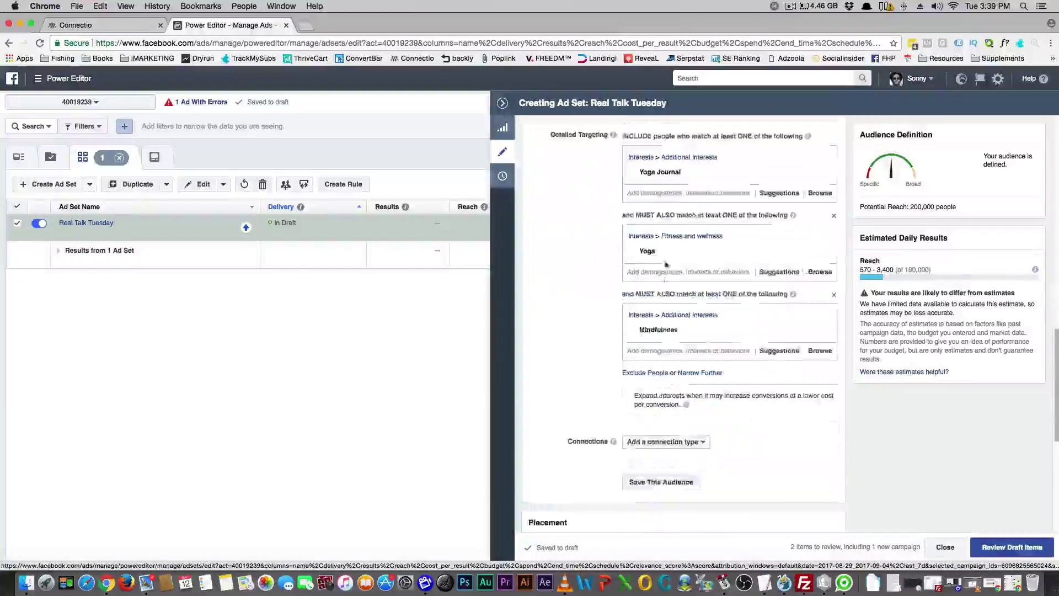
mouse_move(672, 258)
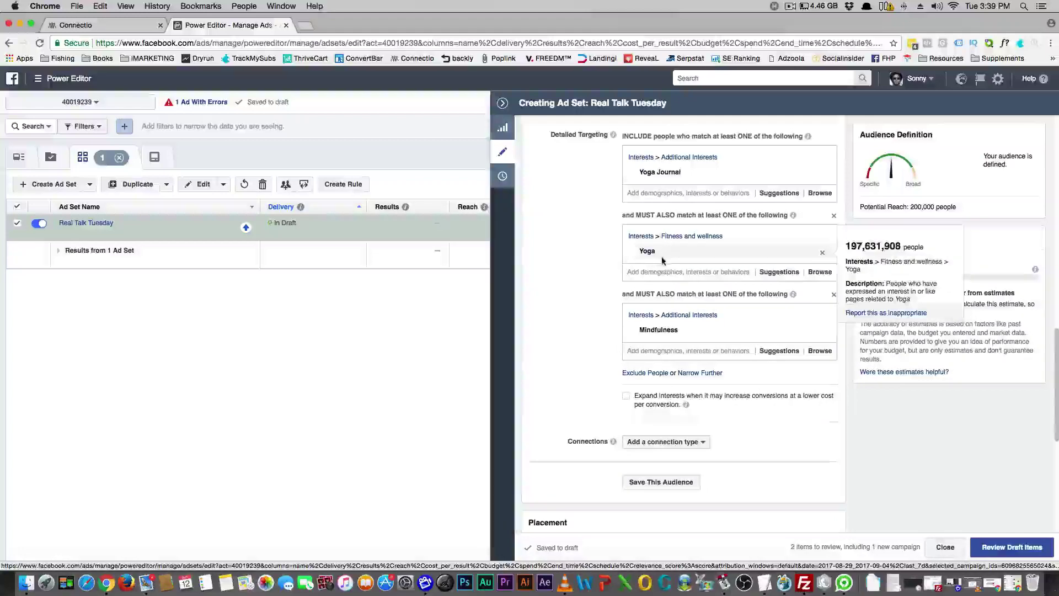
mouse_move(643, 338)
scroll(555, 364, up, 3)
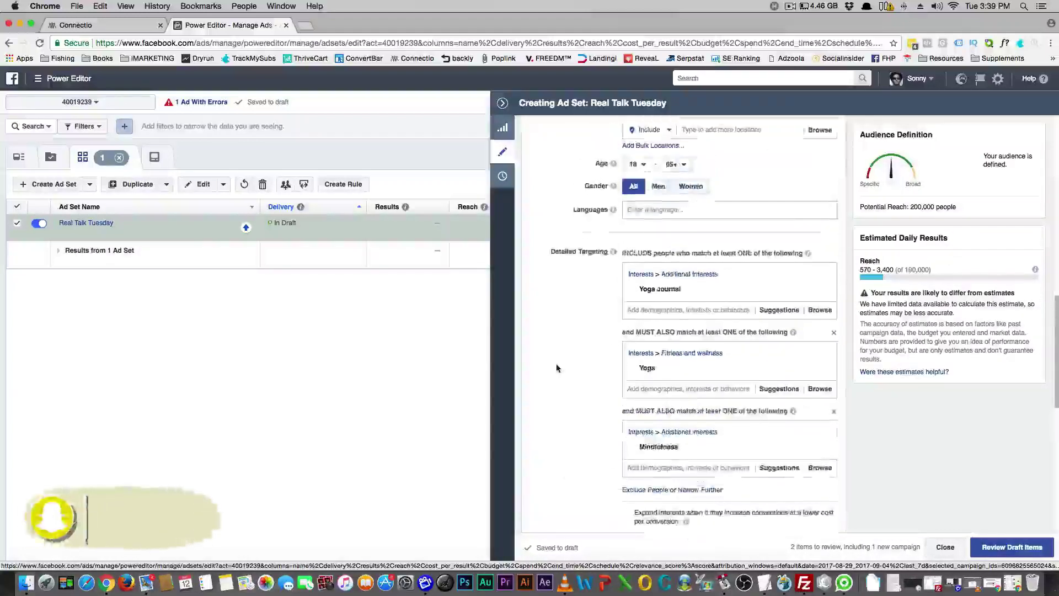
scroll(638, 331, up, 5)
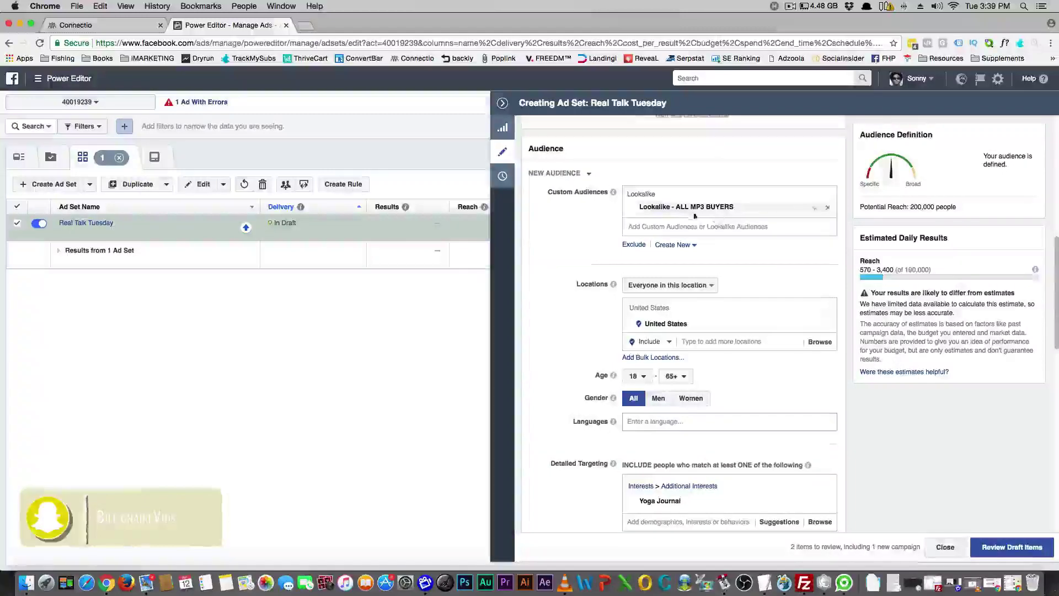
scroll(595, 275, down, 2)
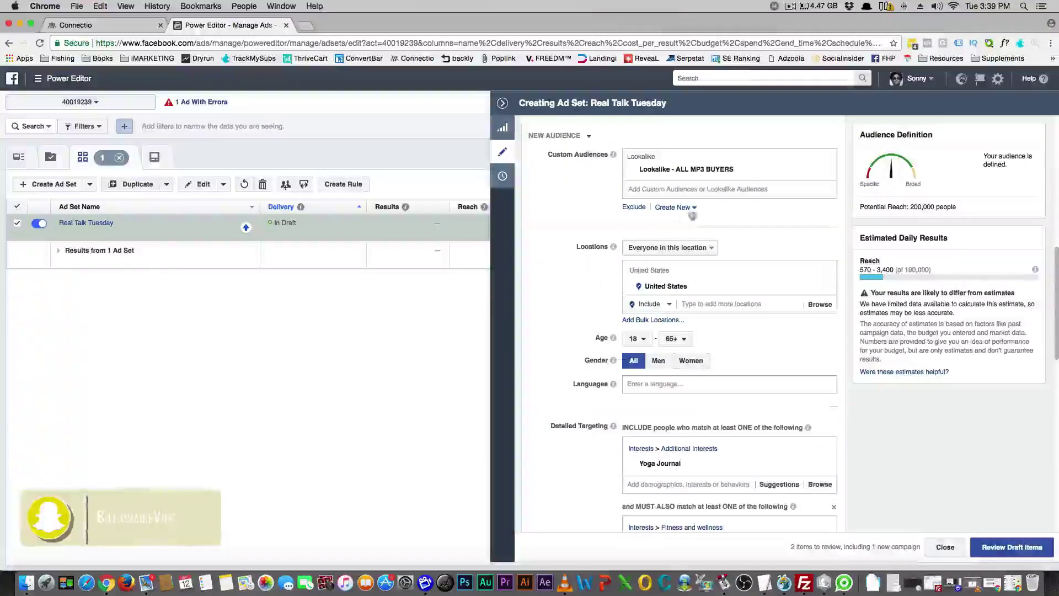
scroll(757, 236, down, 1)
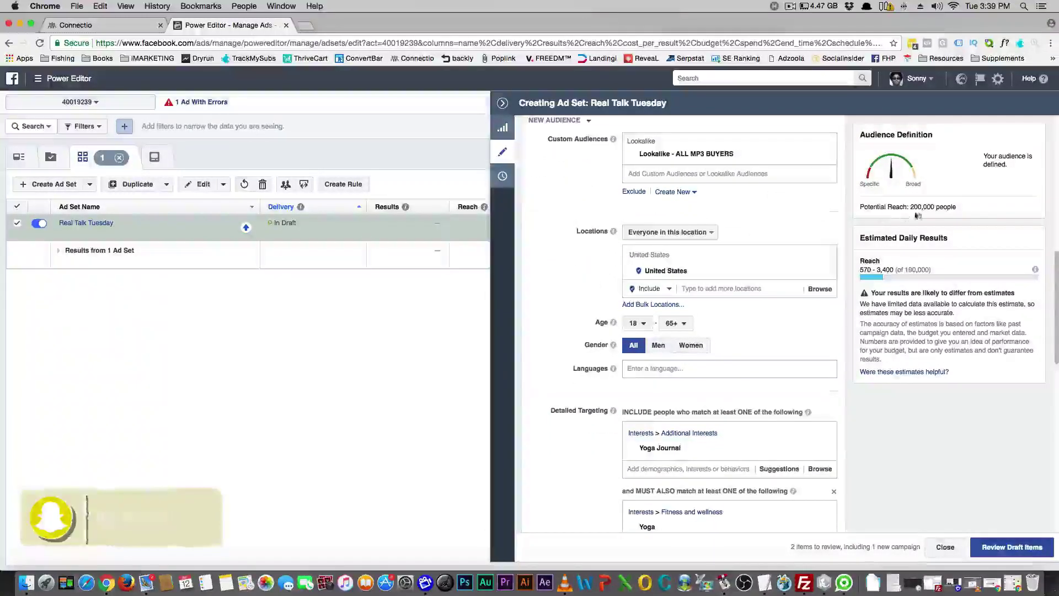
scroll(769, 268, down, 5)
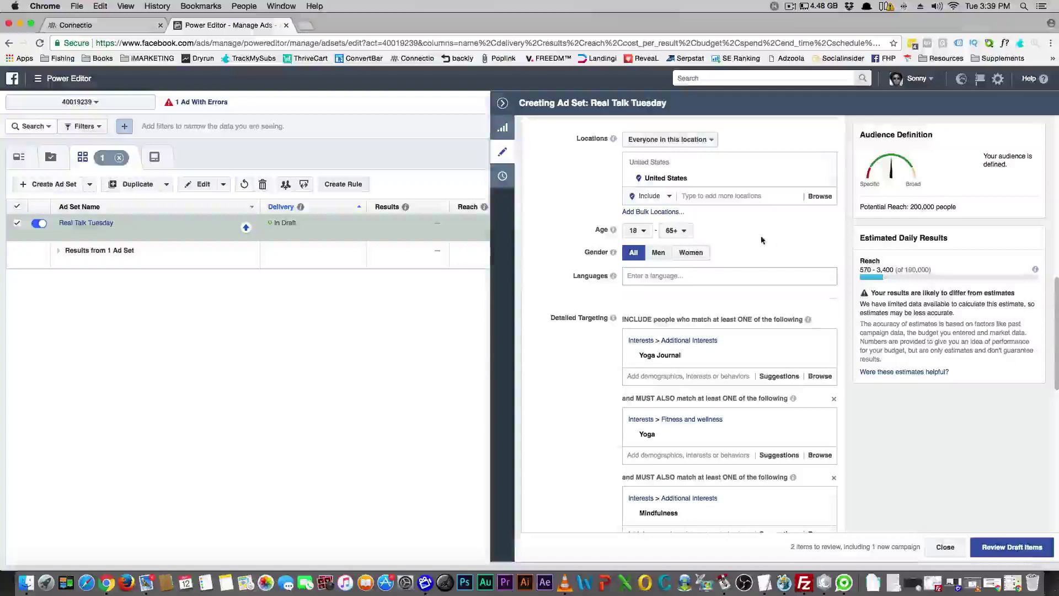
scroll(761, 252, down, 3)
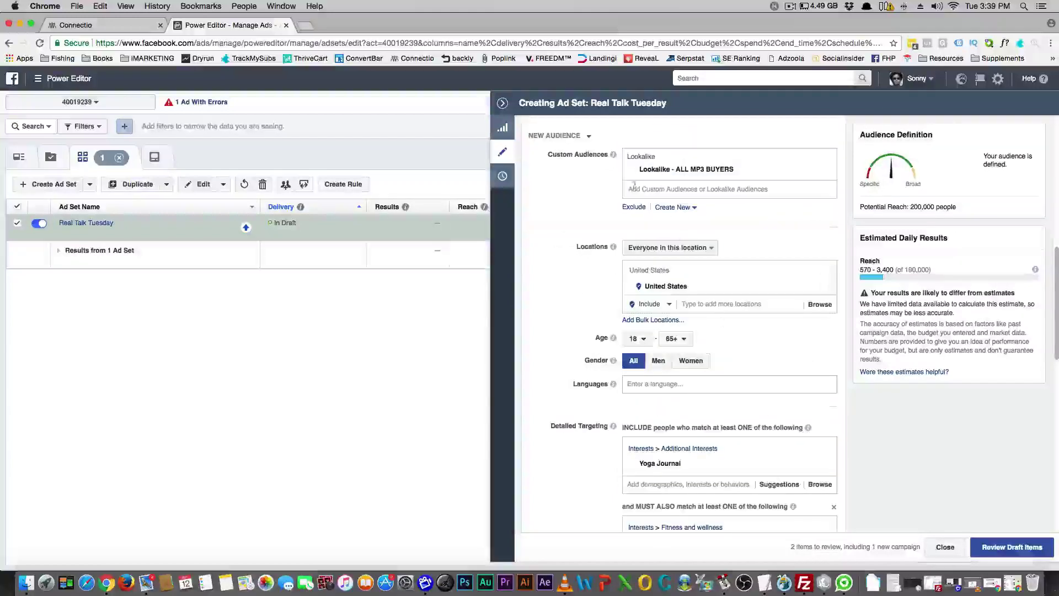
scroll(642, 292, down, 5)
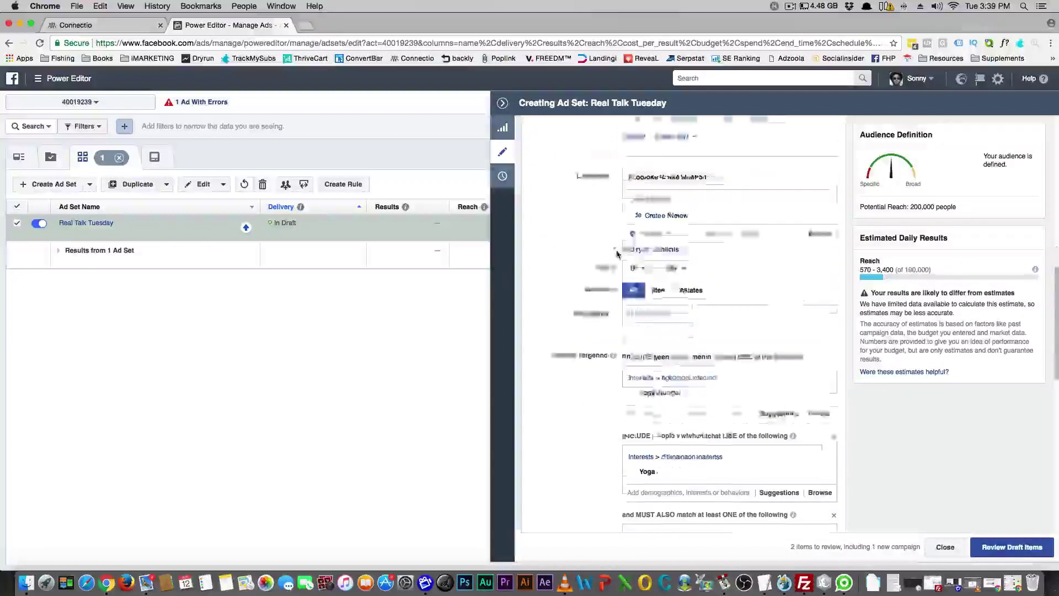
mouse_move(666, 284)
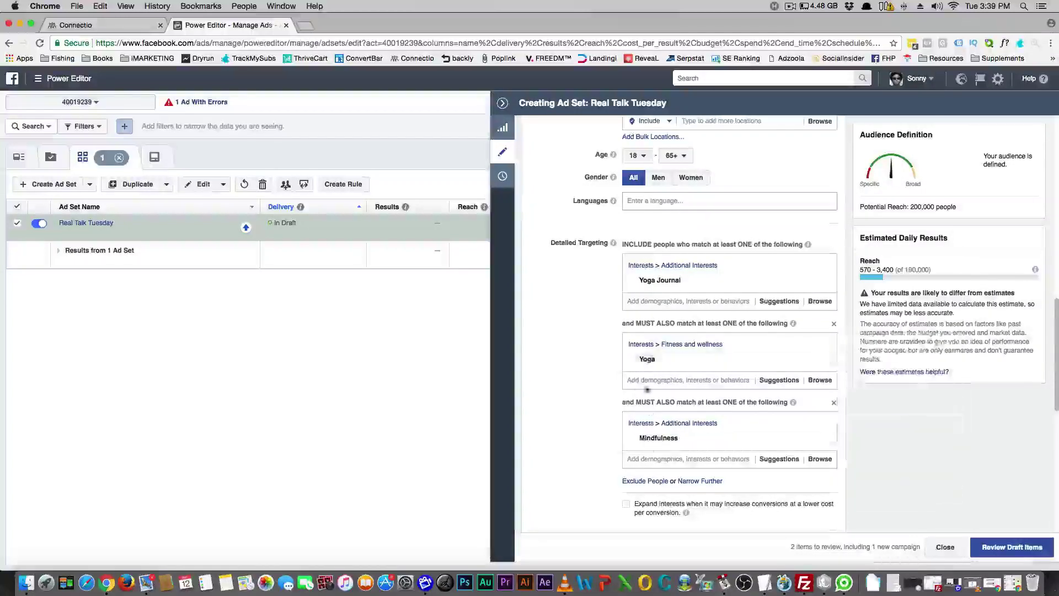
scroll(643, 337, up, 3)
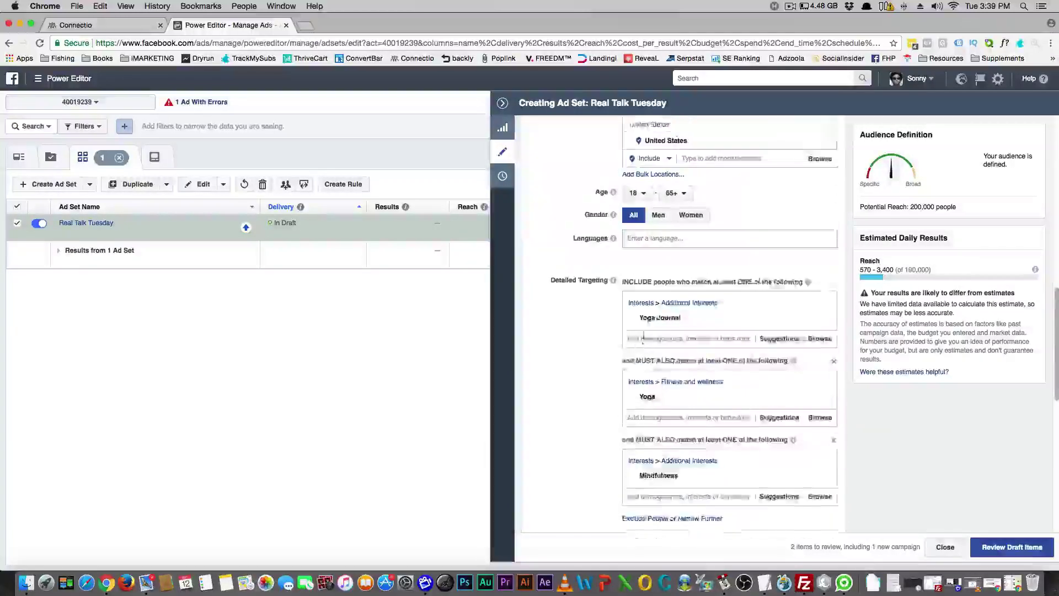
scroll(646, 316, up, 5)
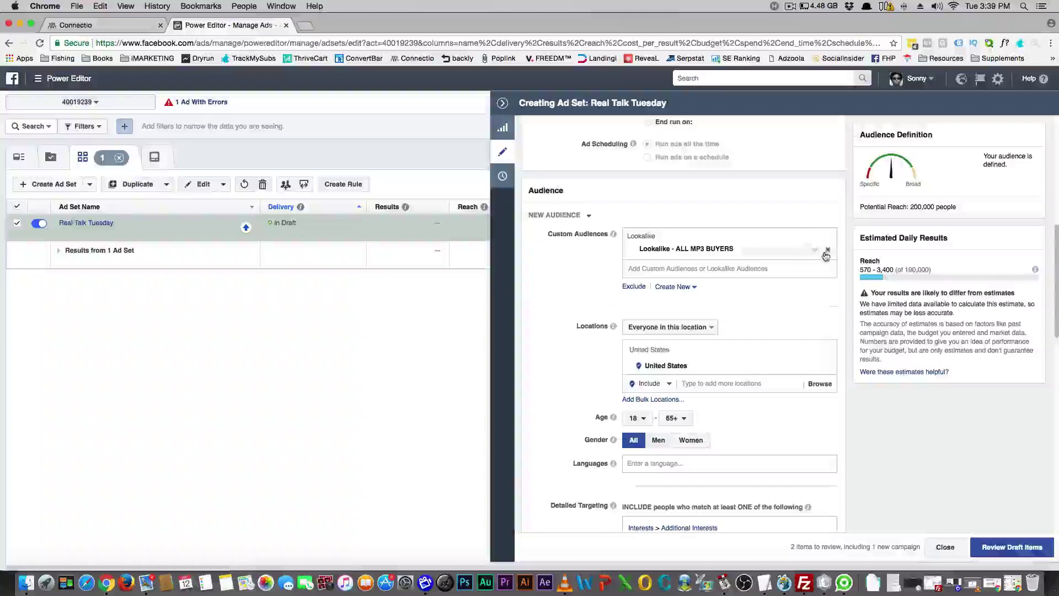
- Remove the Lookalike - ALL MP3 BUYERS custom audience, widening reach to 5,700,000
click(829, 253)
scroll(604, 350, down, 10)
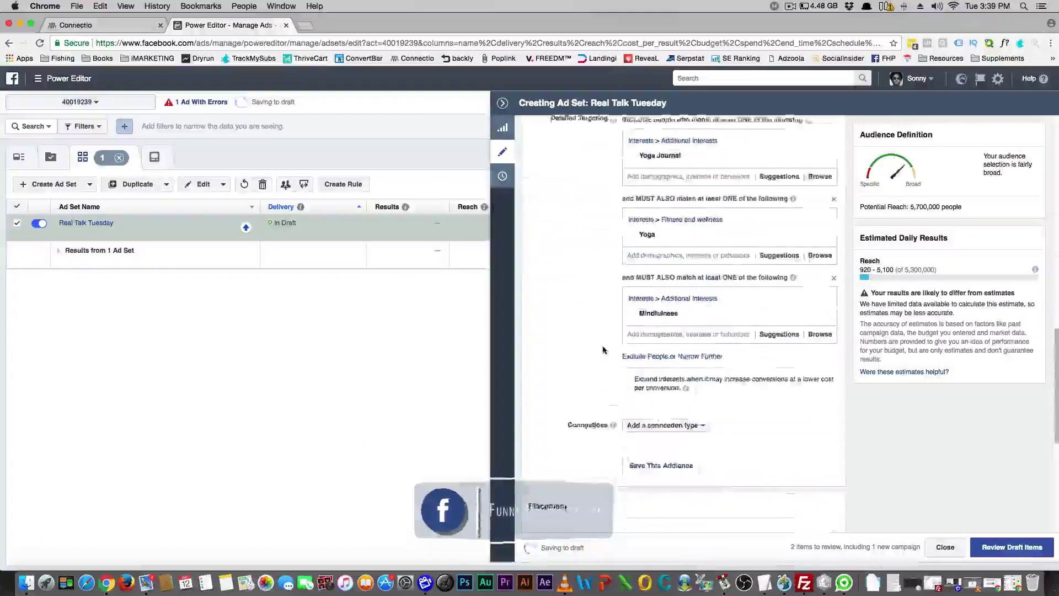
scroll(551, 344, up, 1)
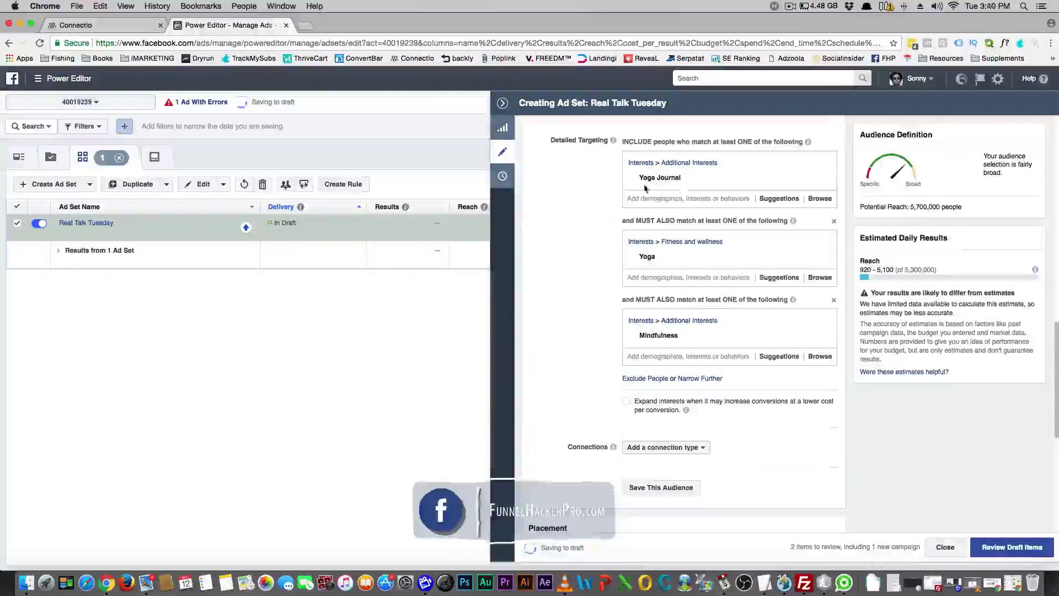
mouse_move(651, 181)
mouse_move(657, 260)
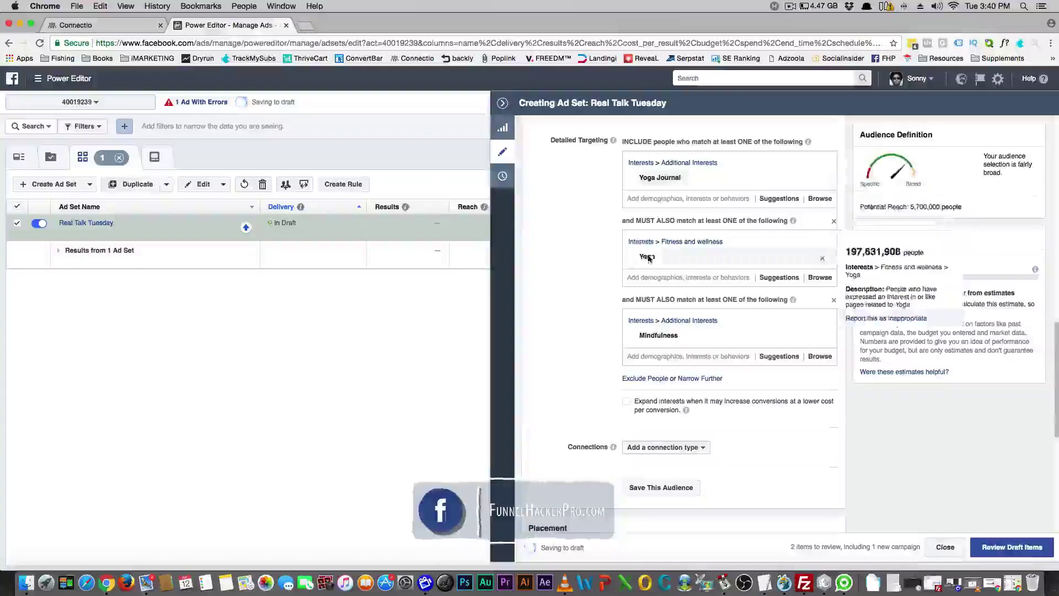
mouse_move(825, 340)
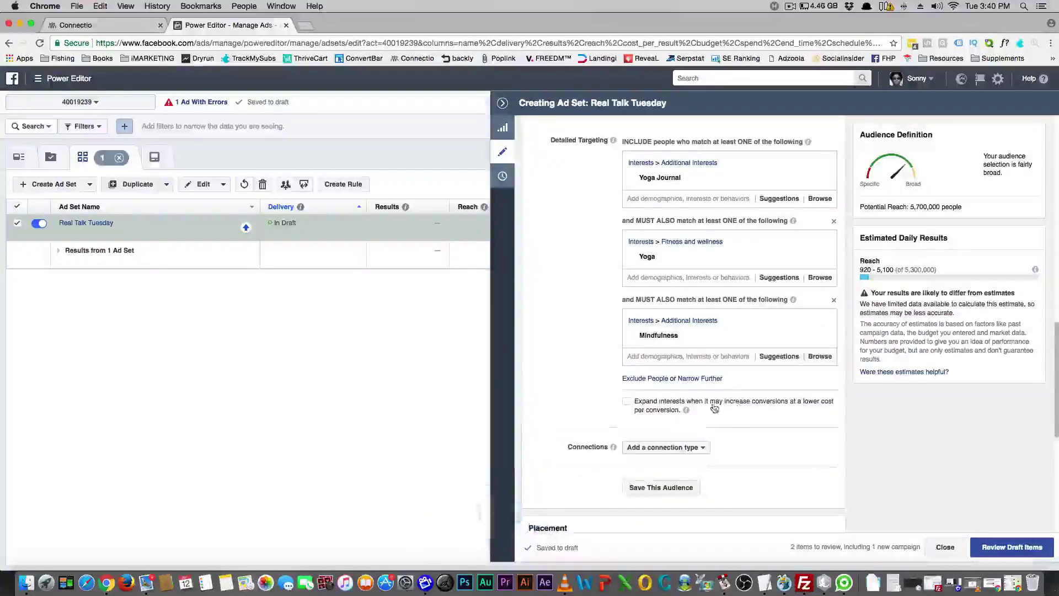
scroll(713, 403, down, 1)
- Add a fourth must-also-match group with Harley-Davidson, narrowing reach to 1,600,000
click(687, 364)
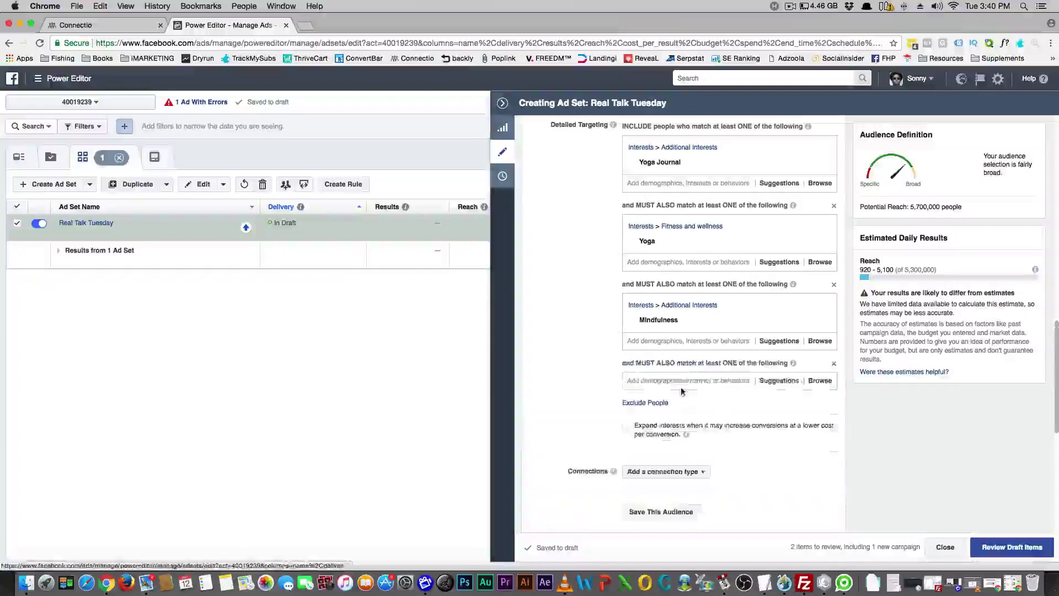
text(harley)
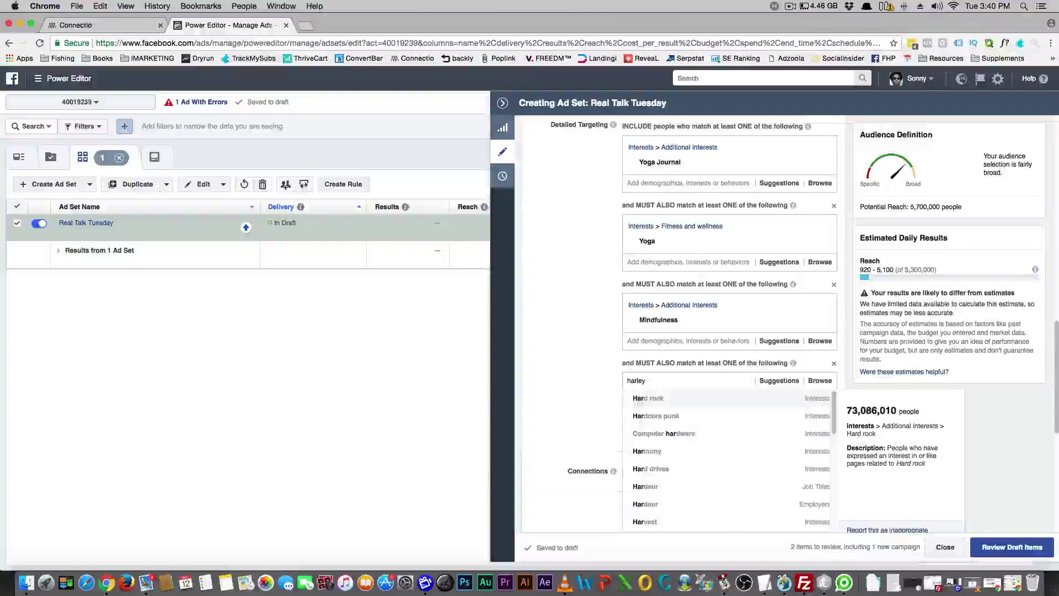
click(662, 399)
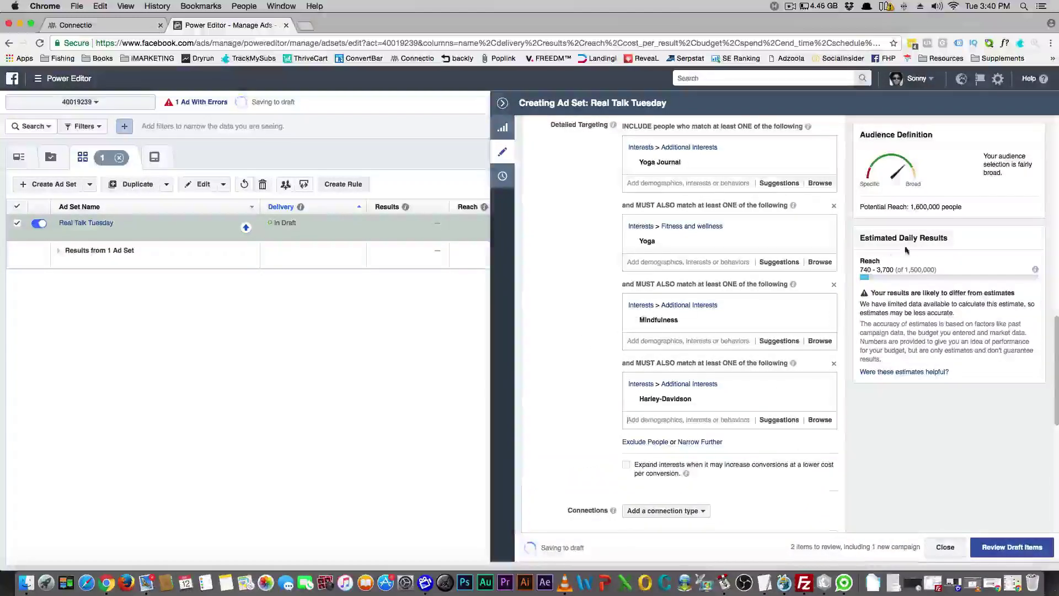
drag(912, 207, 962, 209)
click(961, 208)
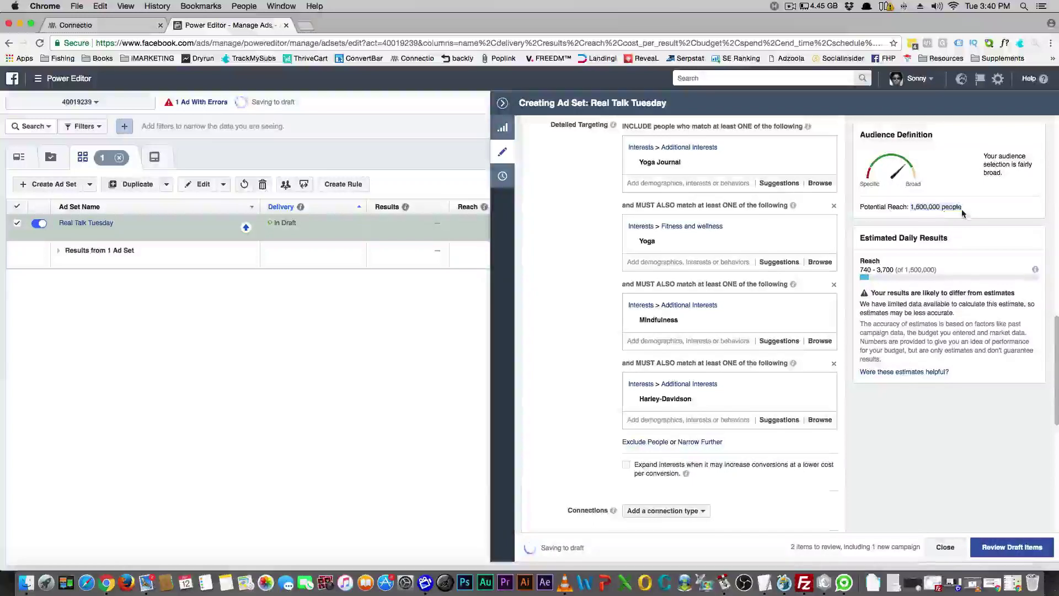
- Select the Harley-Davidson interest name, then show suggested interests for the Mindfulness group
mouse_move(684, 400)
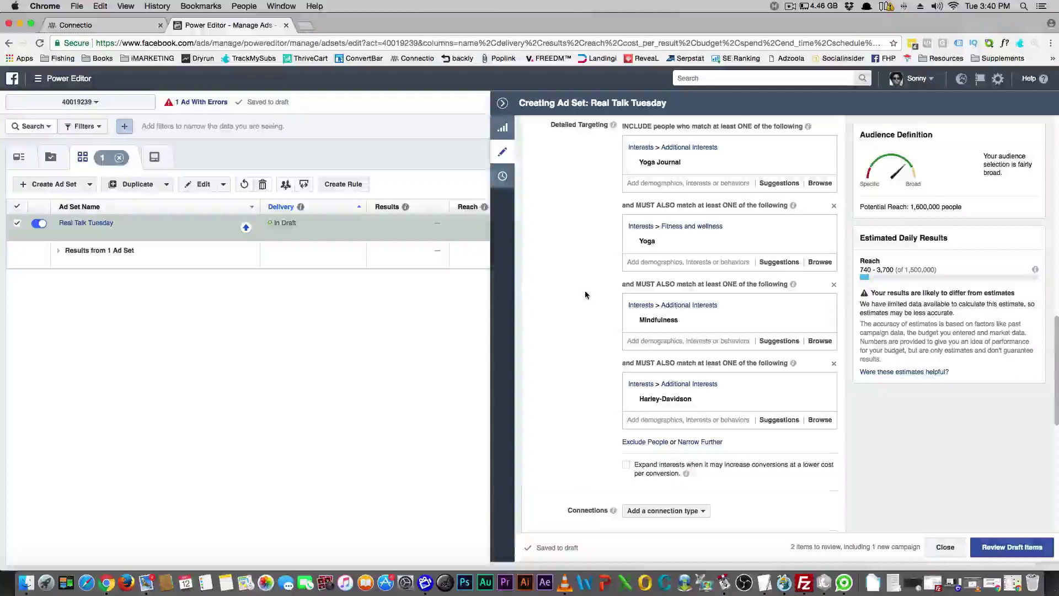
drag(637, 400, 688, 399)
click(647, 403)
click(684, 399)
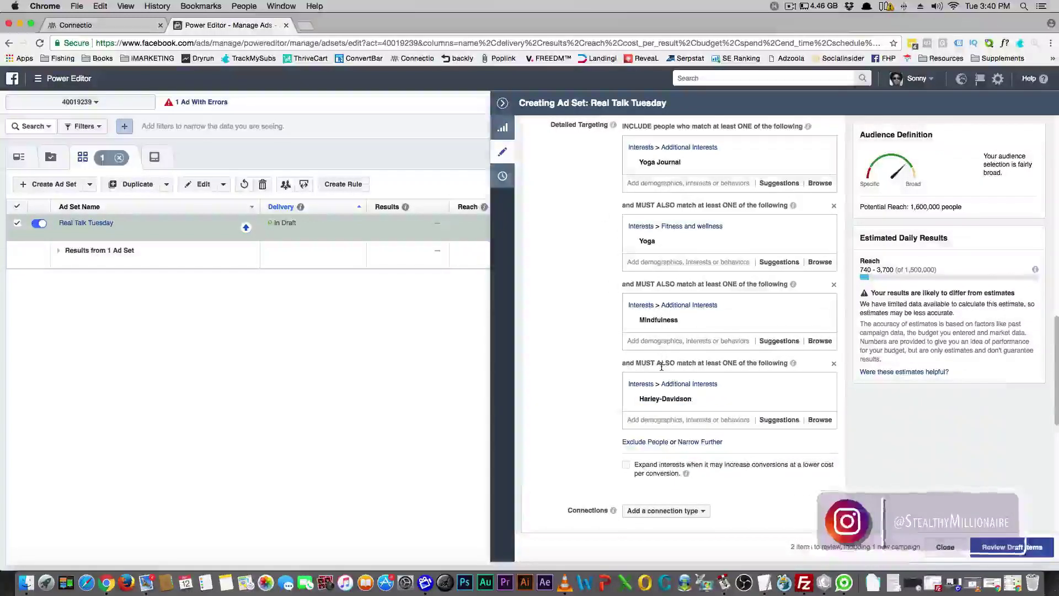
mouse_move(699, 402)
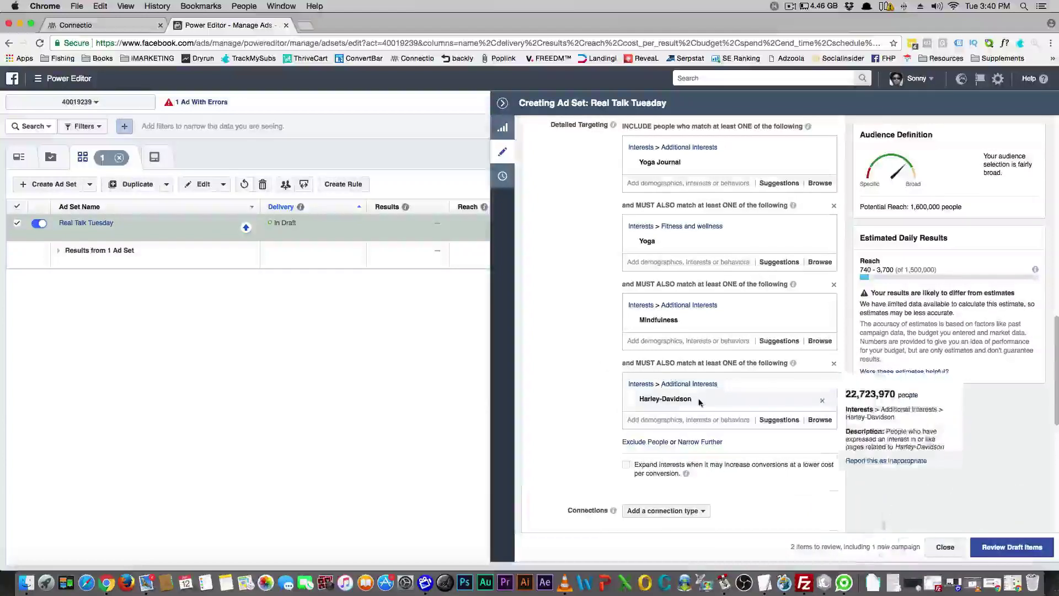
mouse_move(655, 400)
mouse_down()
mouse_move(631, 398)
mouse_move(650, 415)
mouse_up()
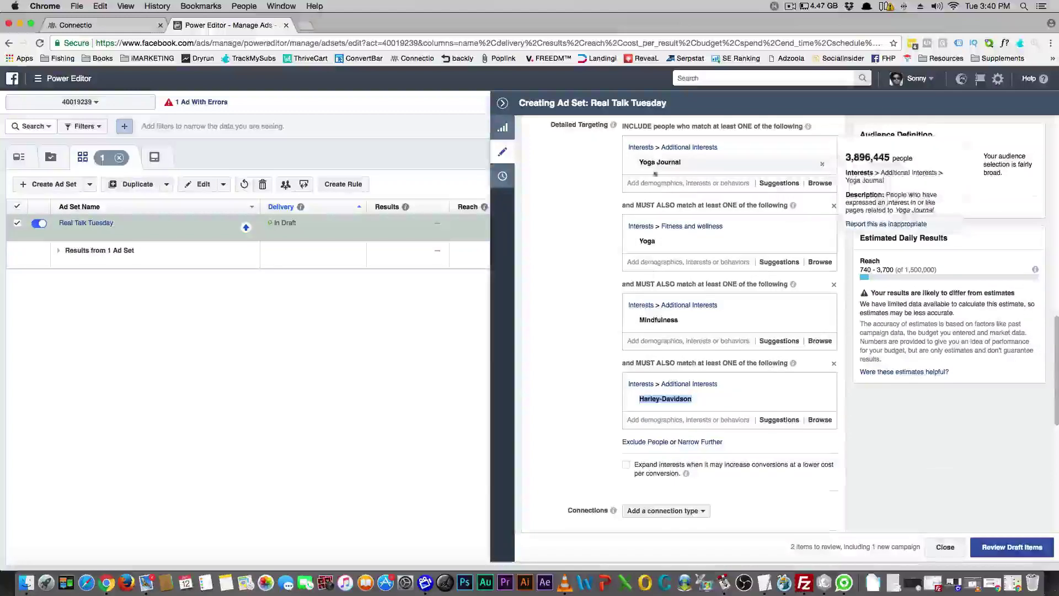
mouse_move(678, 164)
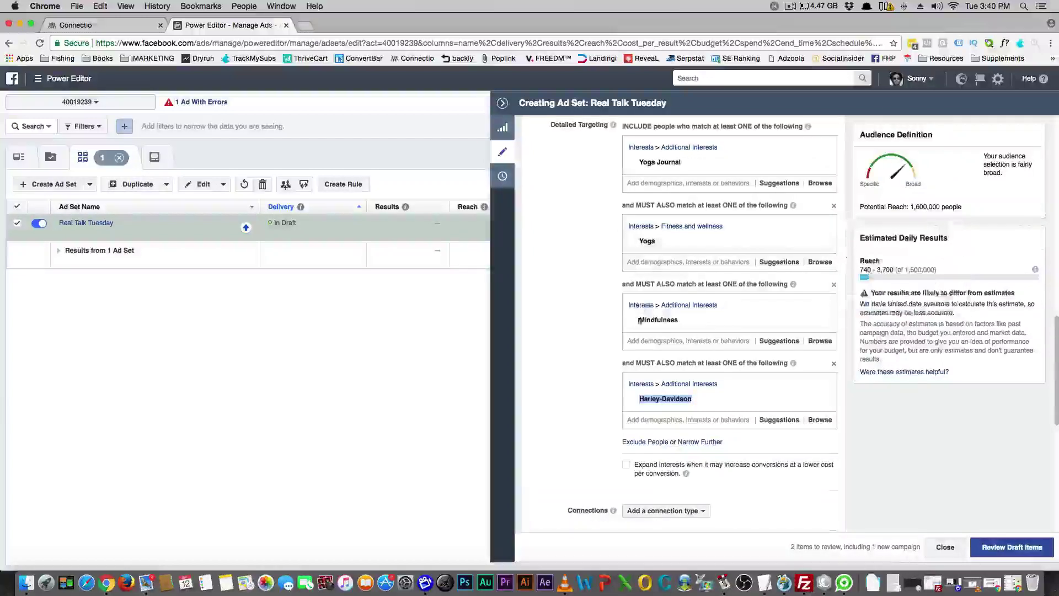
mouse_move(822, 319)
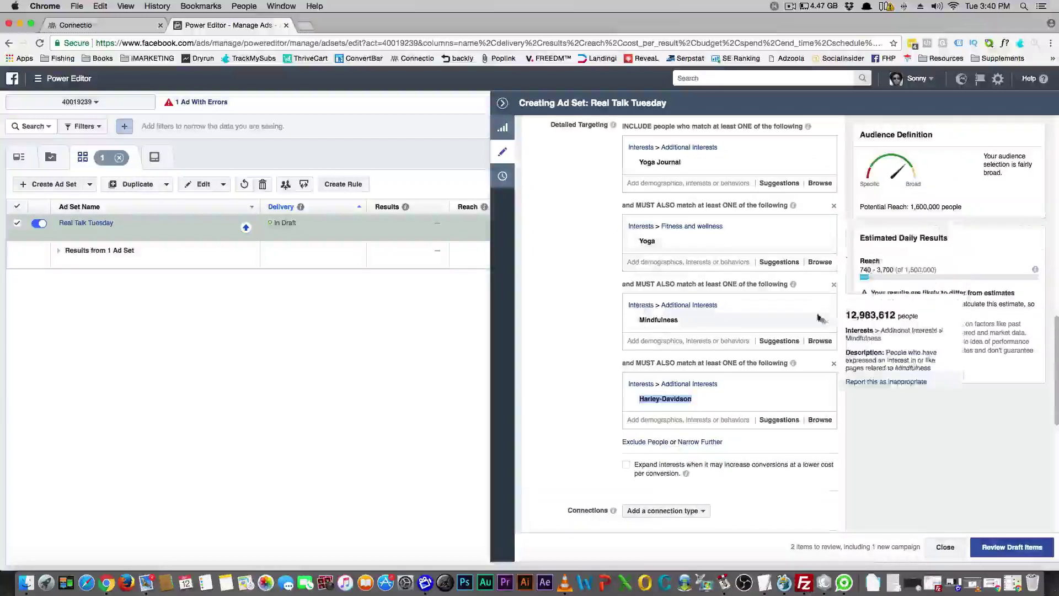
click(677, 342)
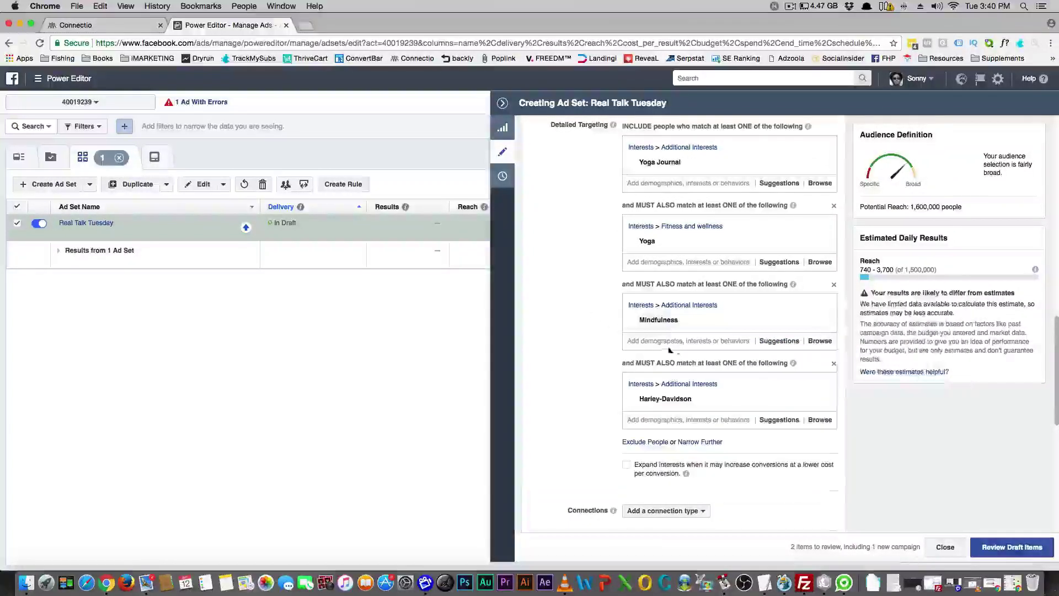